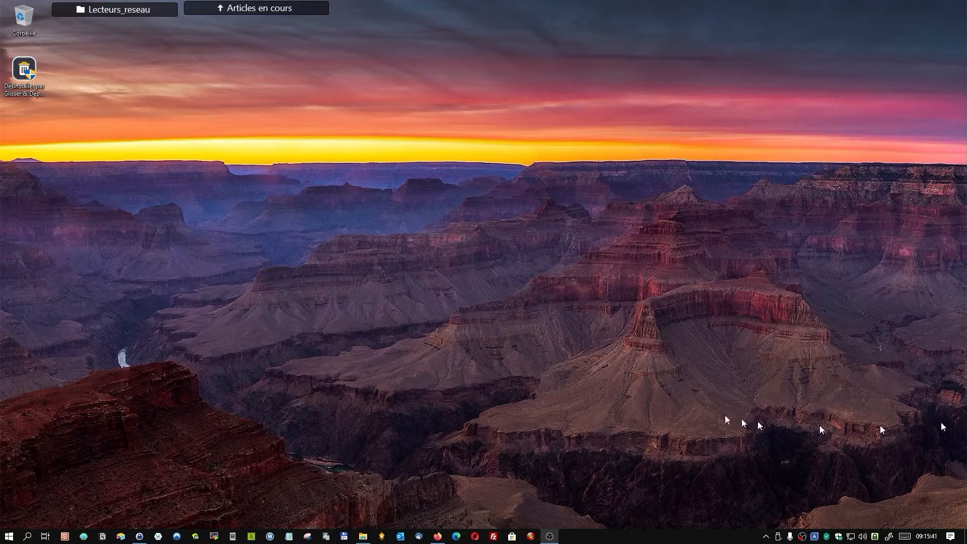
Step: In Firefox, open the VeraCrypt details page from the Sécurité category of the club website's Téléchargements section
left_click(439, 538)
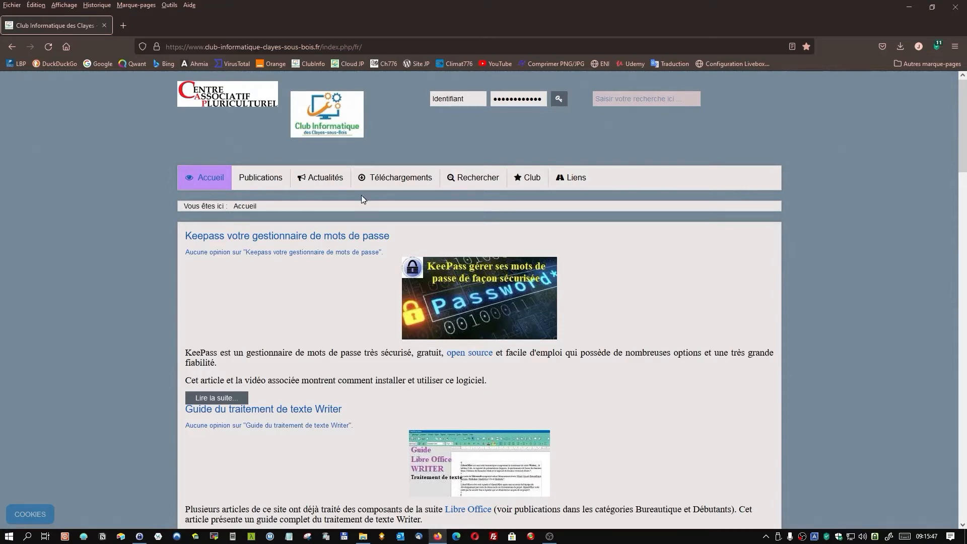
left_click(397, 181)
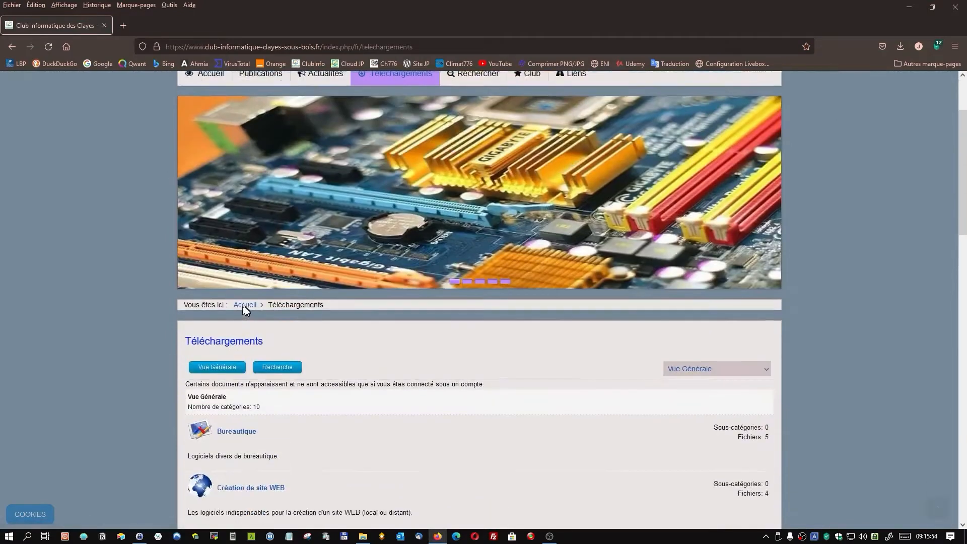
scroll(245, 307, "down", 8)
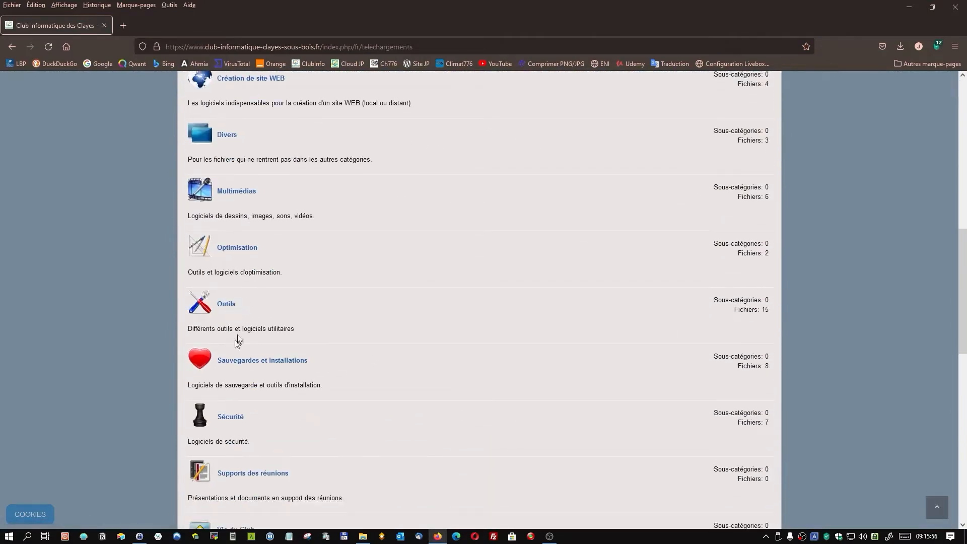
left_click(229, 417)
scroll(270, 400, "down", 15)
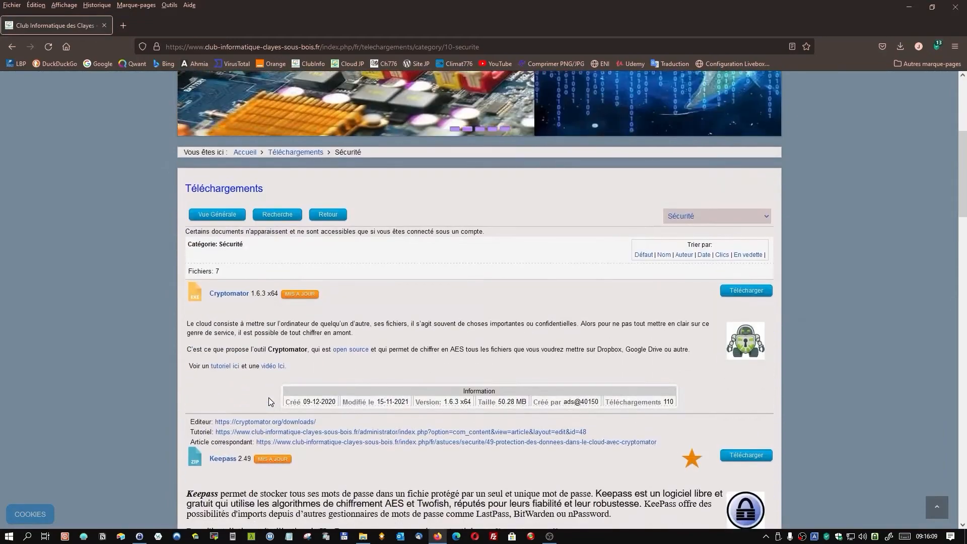
scroll(270, 399, "down", 4)
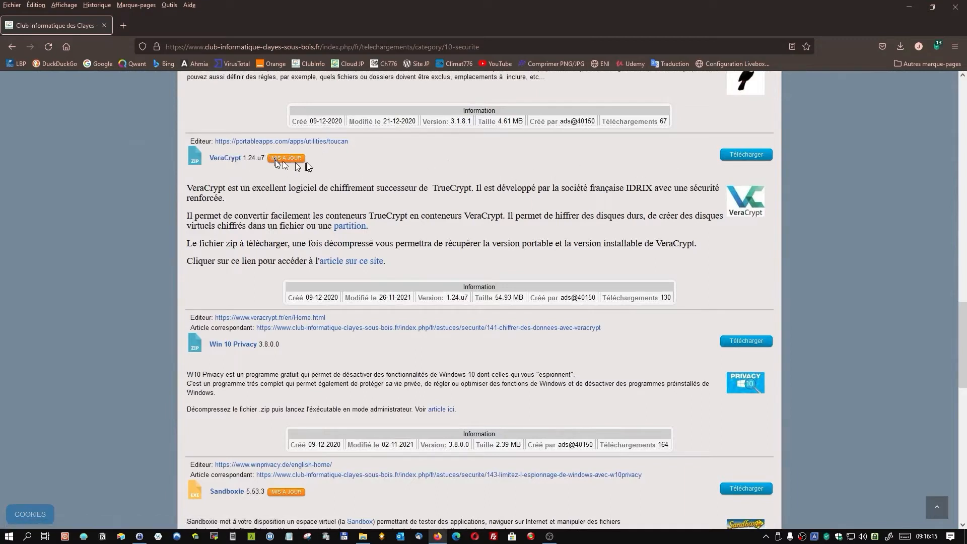
left_click(225, 160)
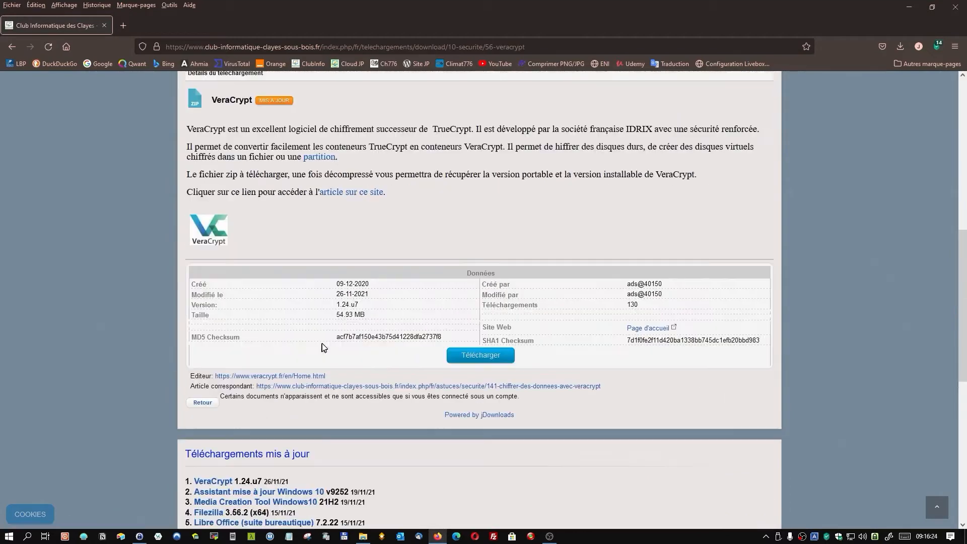
Step: Download VeraCrypt_1.24-Update7.zip from the VeraCrypt details page and save the file to the computer
left_click(492, 356)
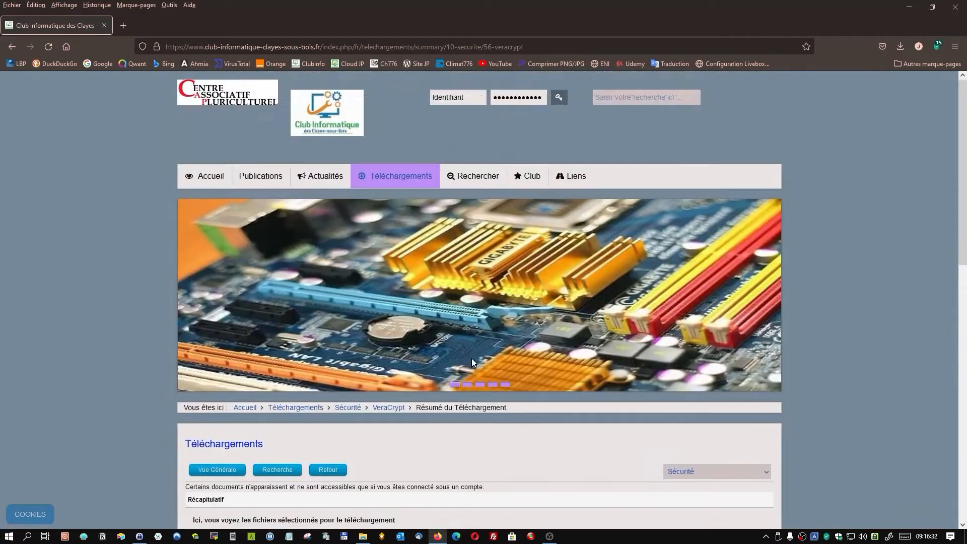
scroll(436, 337, "down", 5)
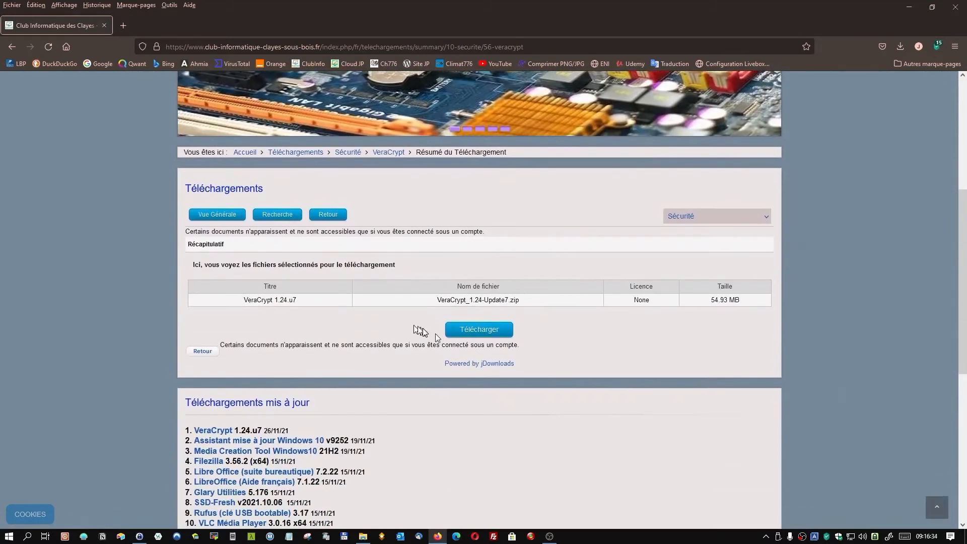
left_click(477, 333)
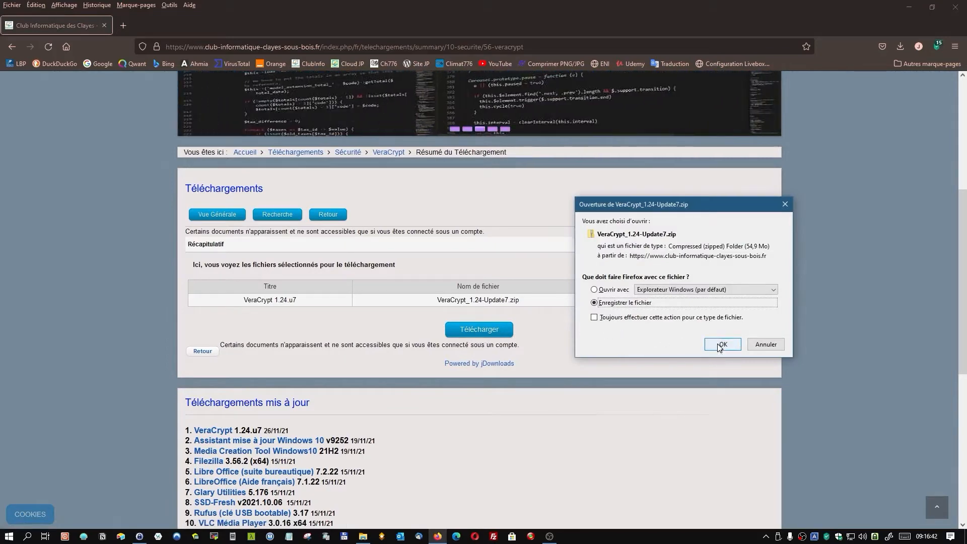
left_click(720, 344)
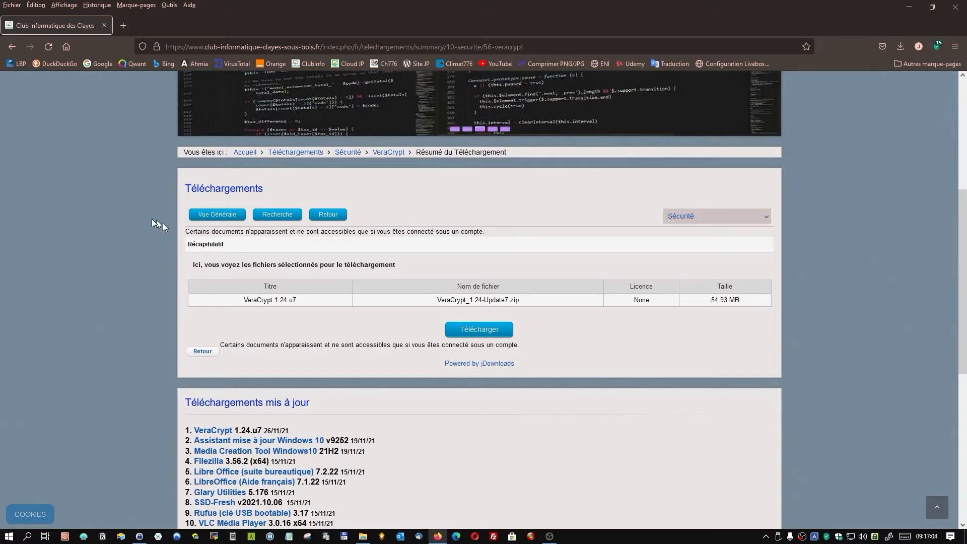
Step: Return to the VeraCrypt details page and view the publisher's website and its Downloads page
left_click(12, 47)
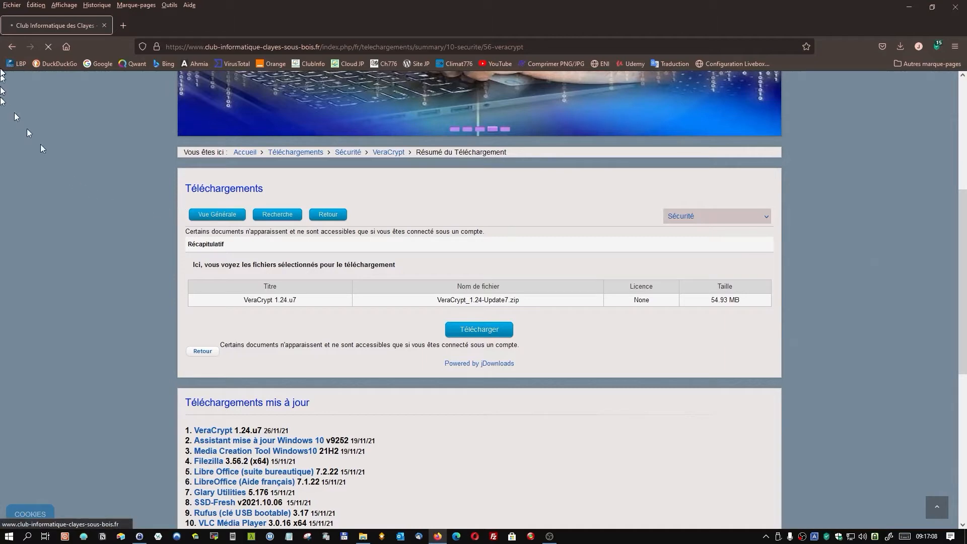
left_click(12, 48)
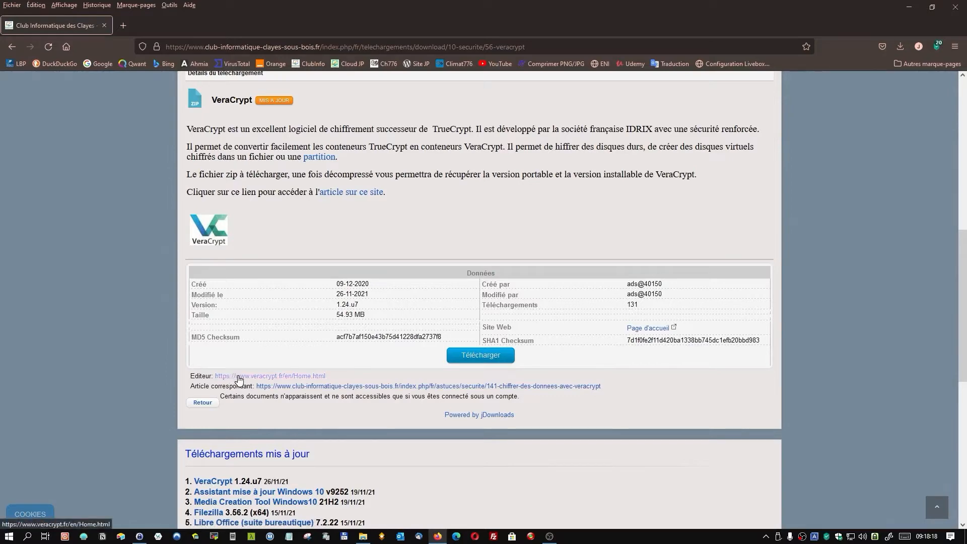
left_click(648, 329)
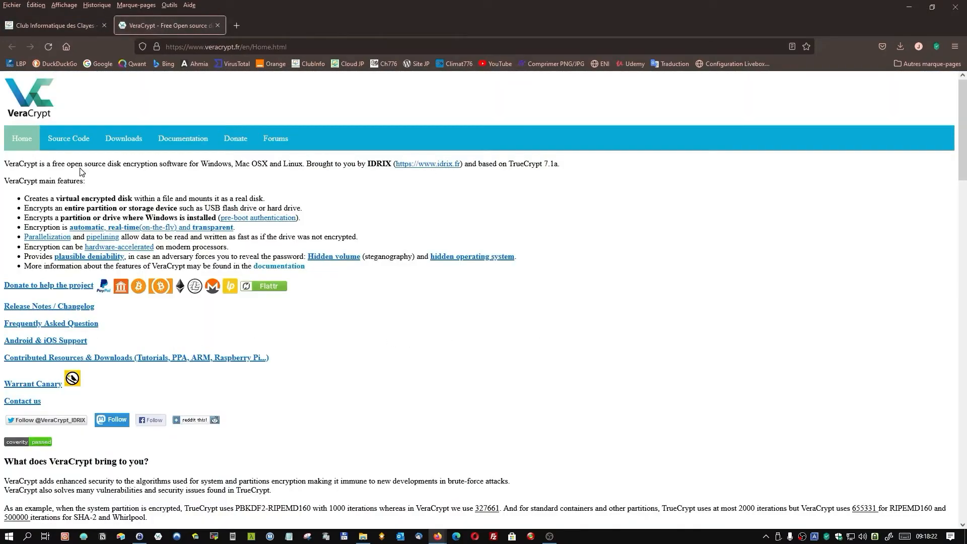
left_click(121, 147)
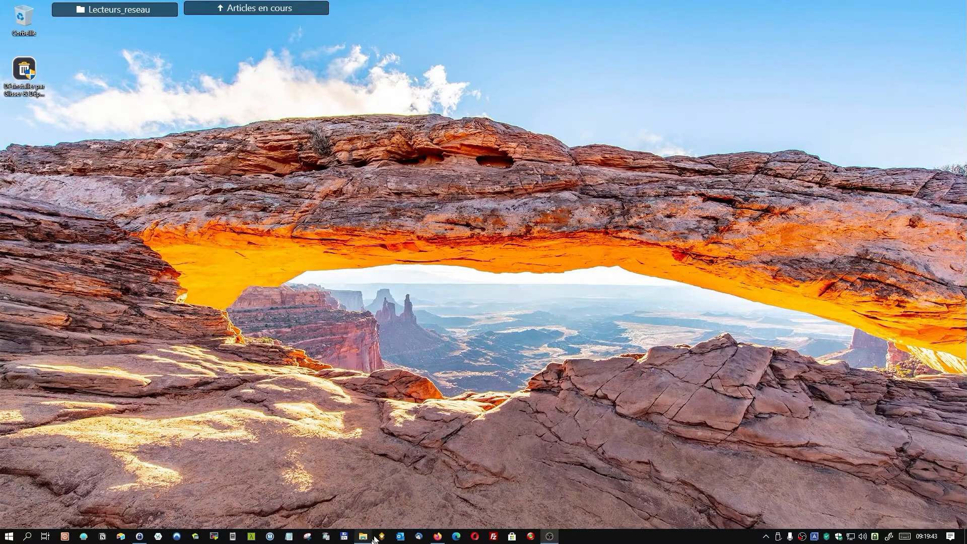
Step: In File Explorer, extract VeraCrypt_1.24-Update7.zip from the Téléchargements folder to the ESD-USB (K:) drive
left_click(363, 537)
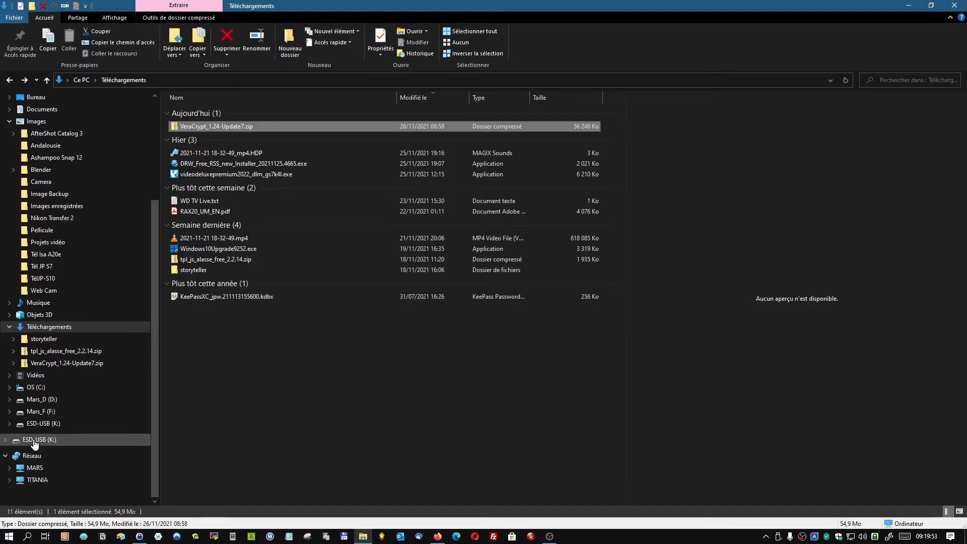
right_click(196, 129)
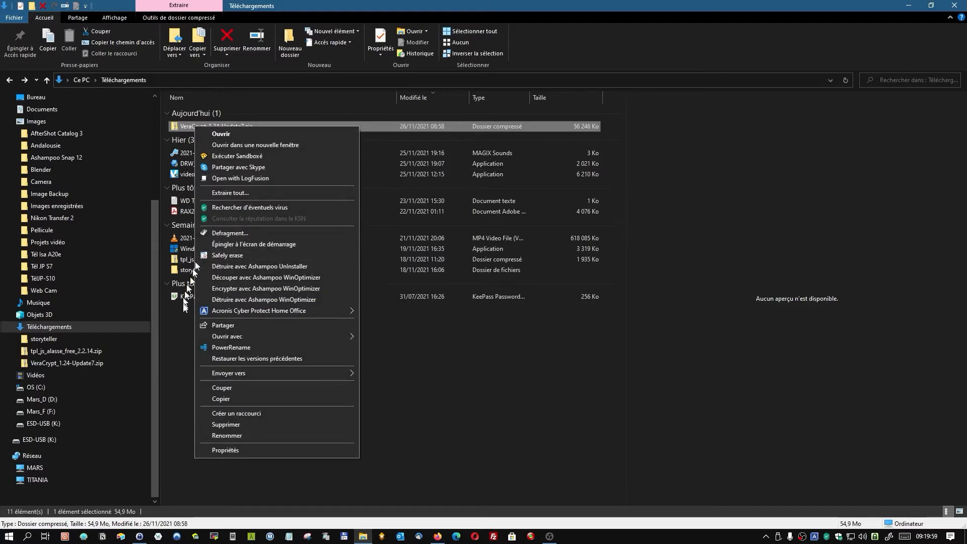
left_click(235, 193)
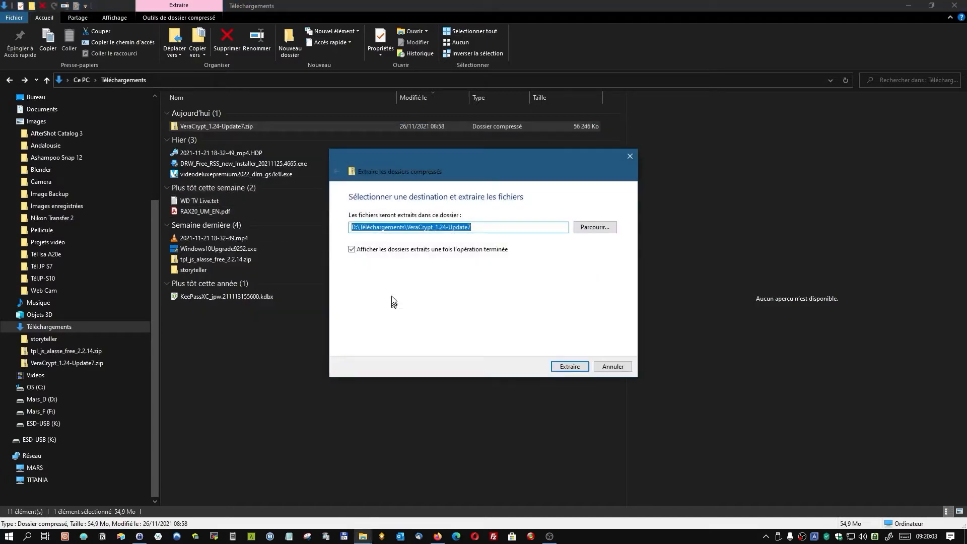
left_click(589, 230)
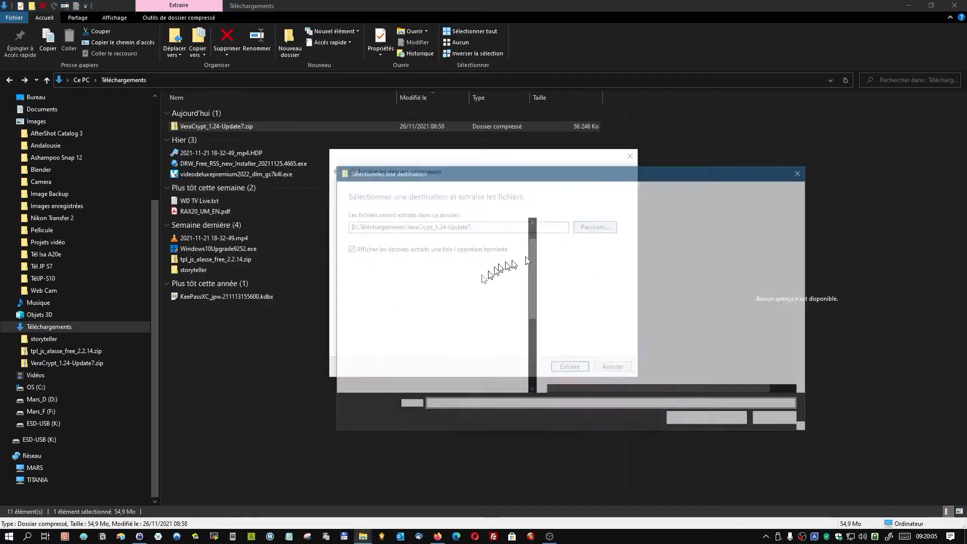
scroll(433, 352, "down", 8)
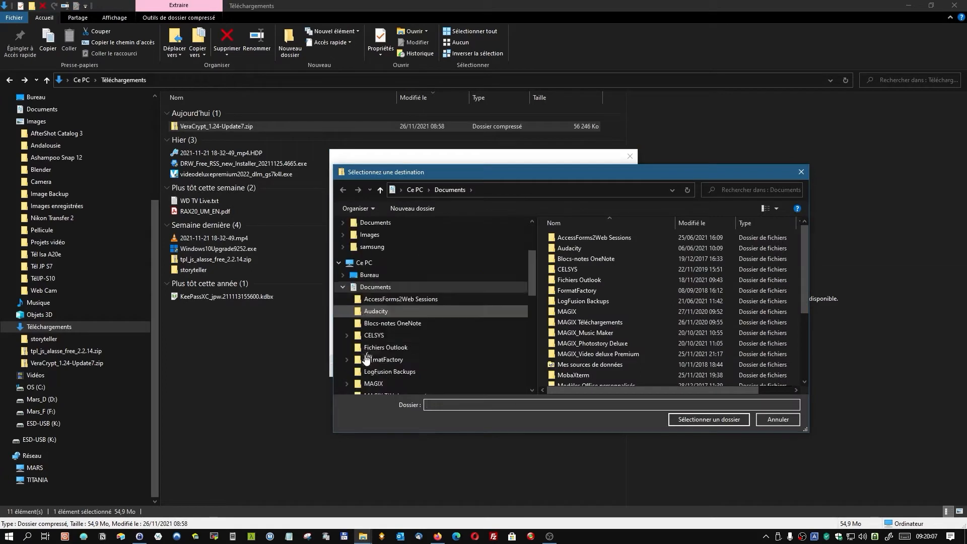
scroll(354, 385, "down", 5)
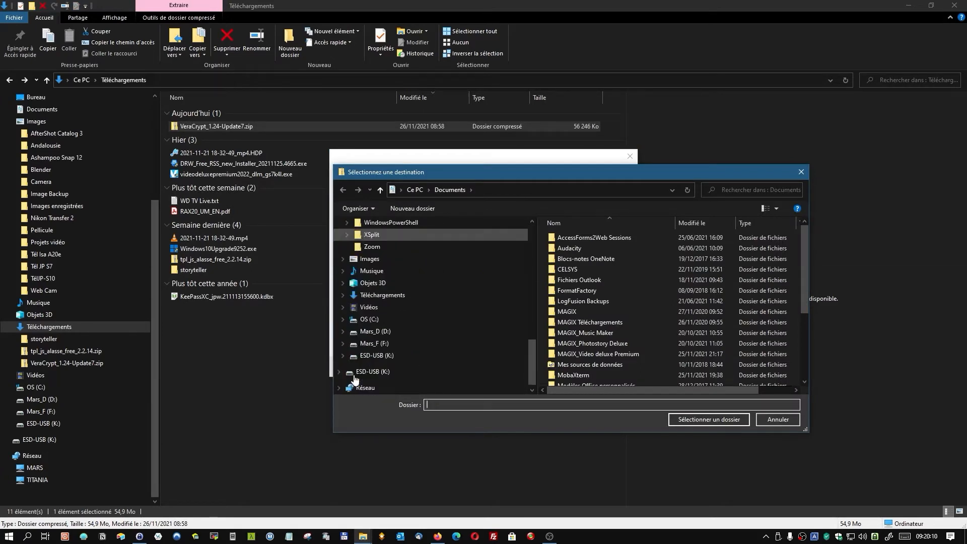
left_click(375, 355)
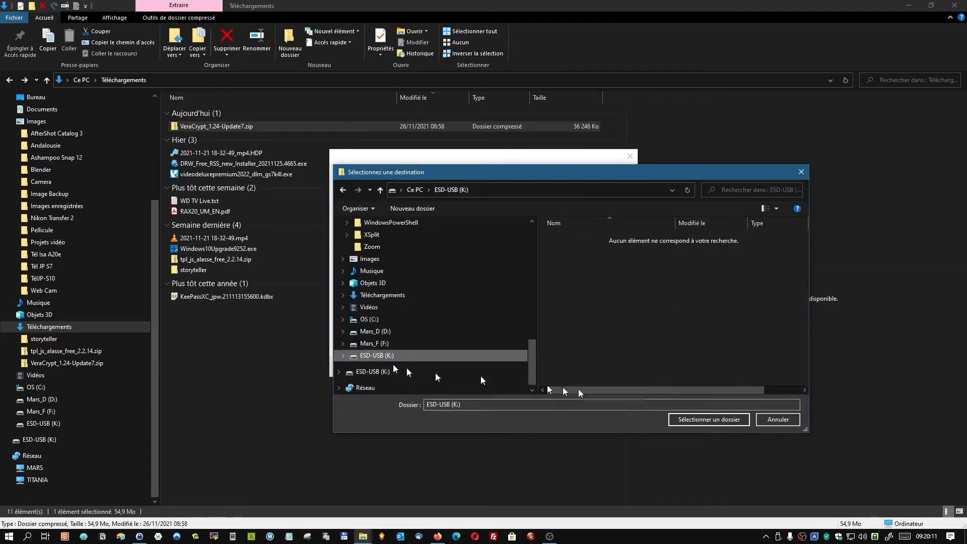
left_click(702, 419)
left_click(558, 367)
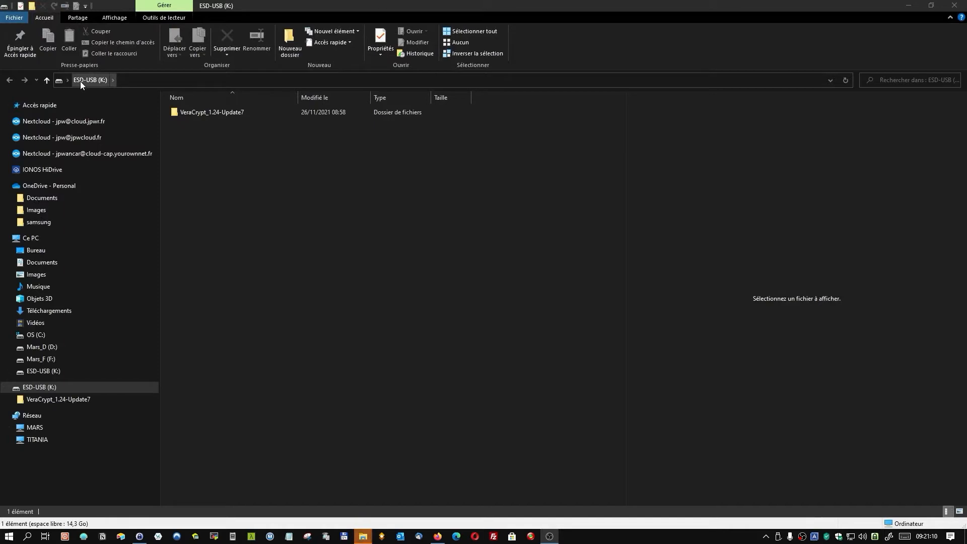
Step: Run VeraCrypt Portable 1.24-Update7.exe from the VeraCrypt_1.24-Update7 folder on the USB drive and accept its license terms
double_click(201, 113)
left_click(201, 115)
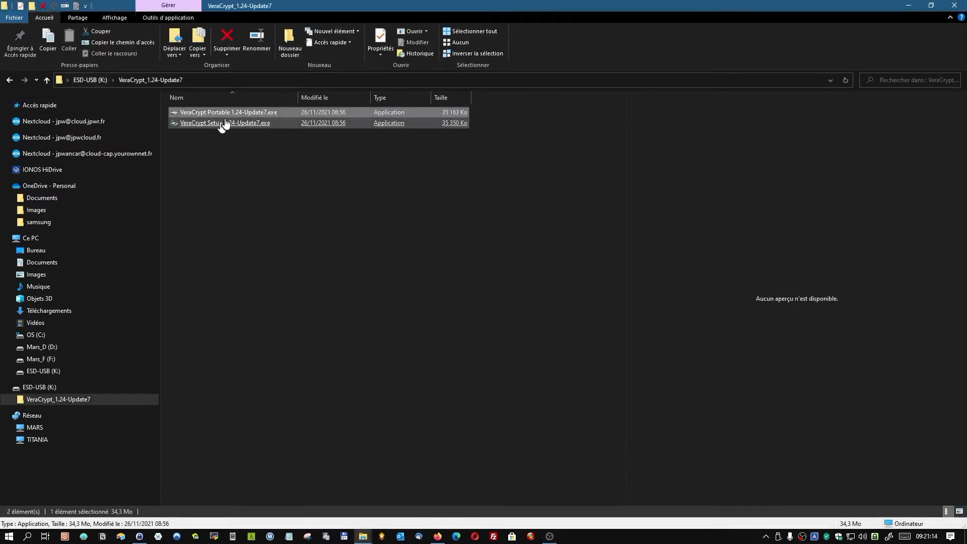
left_click(218, 125)
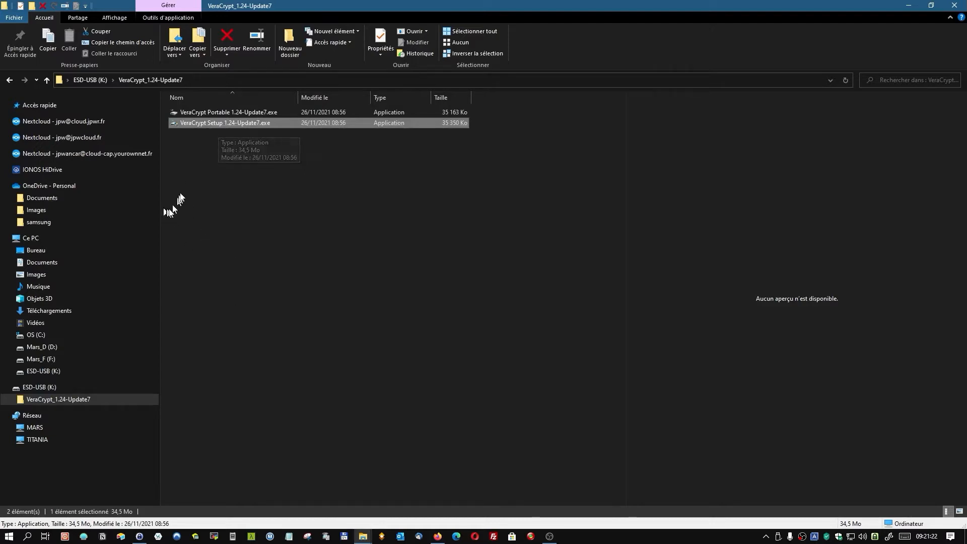
left_click(223, 113)
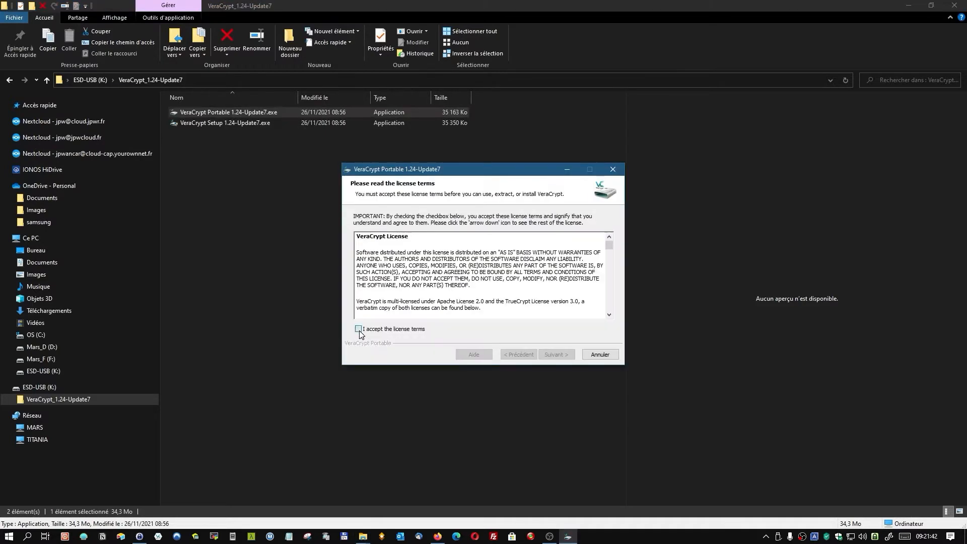
left_click(358, 328)
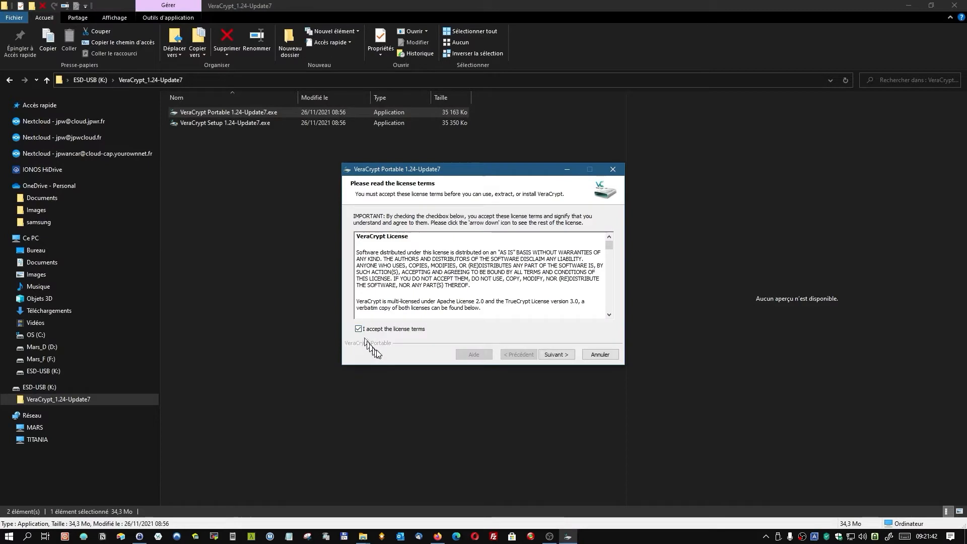
left_click(554, 355)
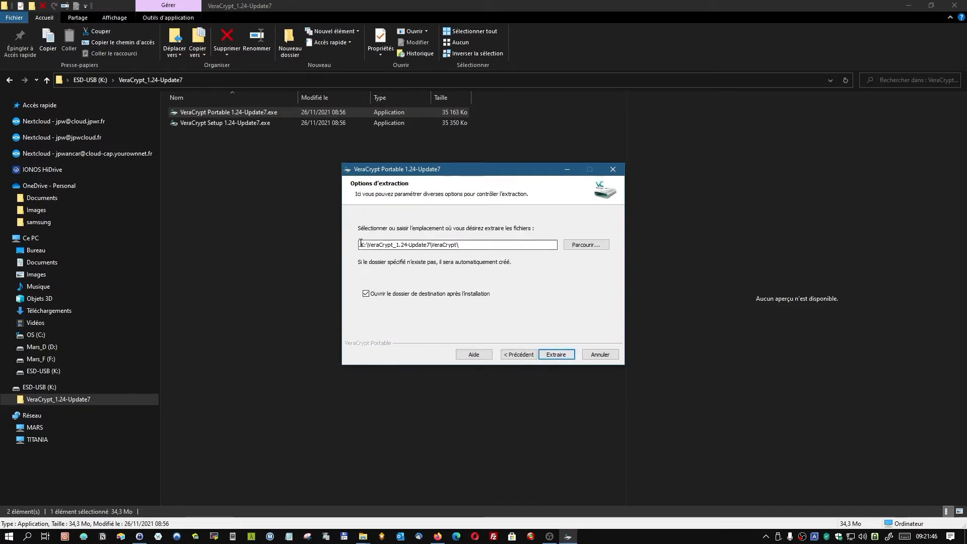
Step: Change the extraction location to K:\VeraCrypt\, extract the portable files there and finish the wizard
left_click(393, 246)
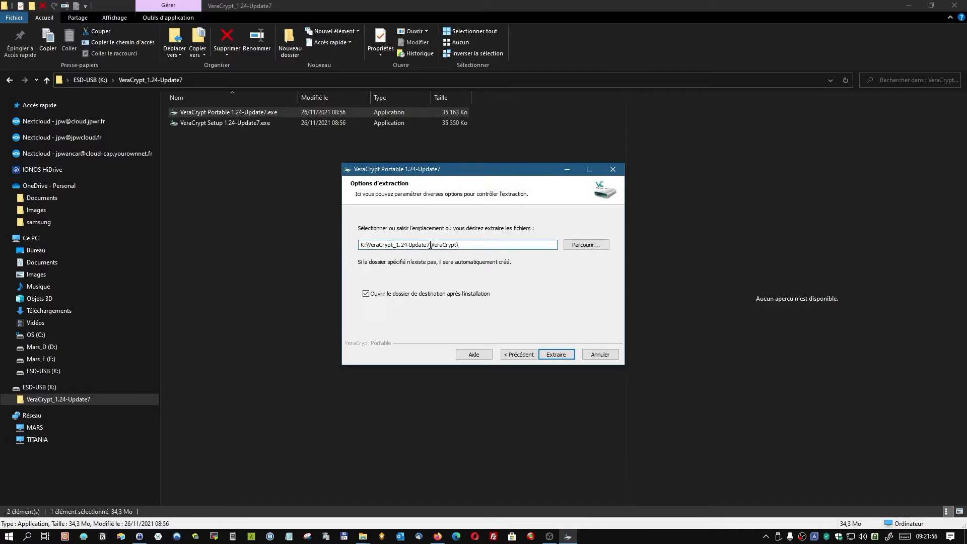
left_click_drag(429, 245, 370, 241)
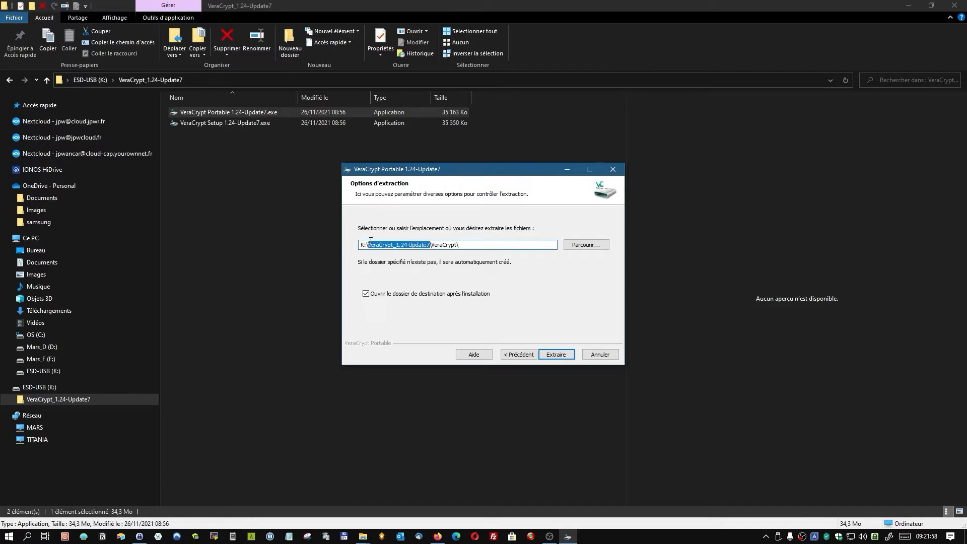
key("Delete")
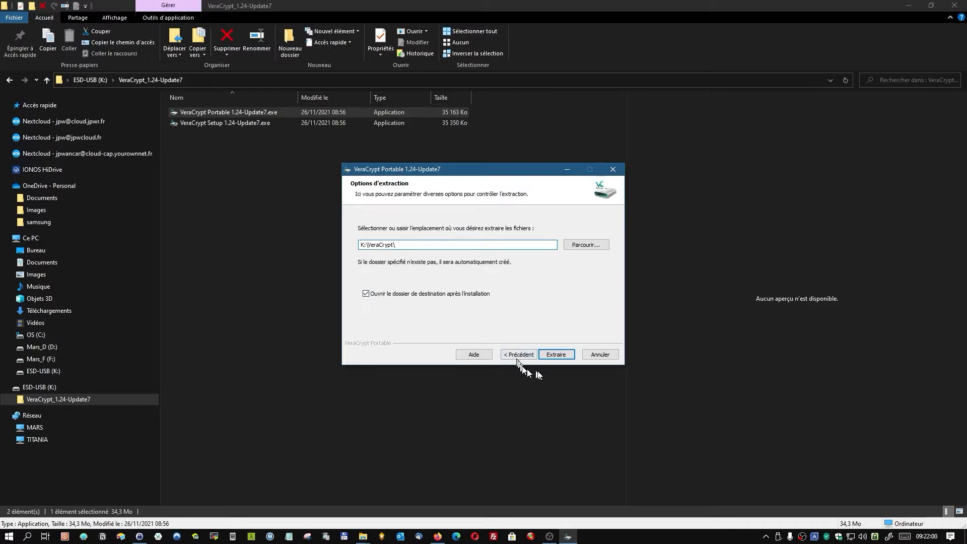
left_click(556, 353)
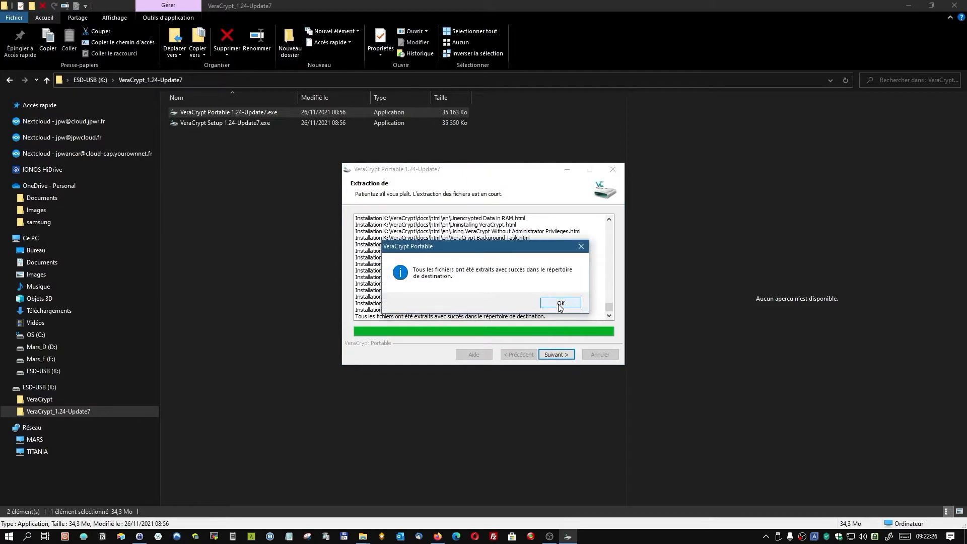
left_click(560, 303)
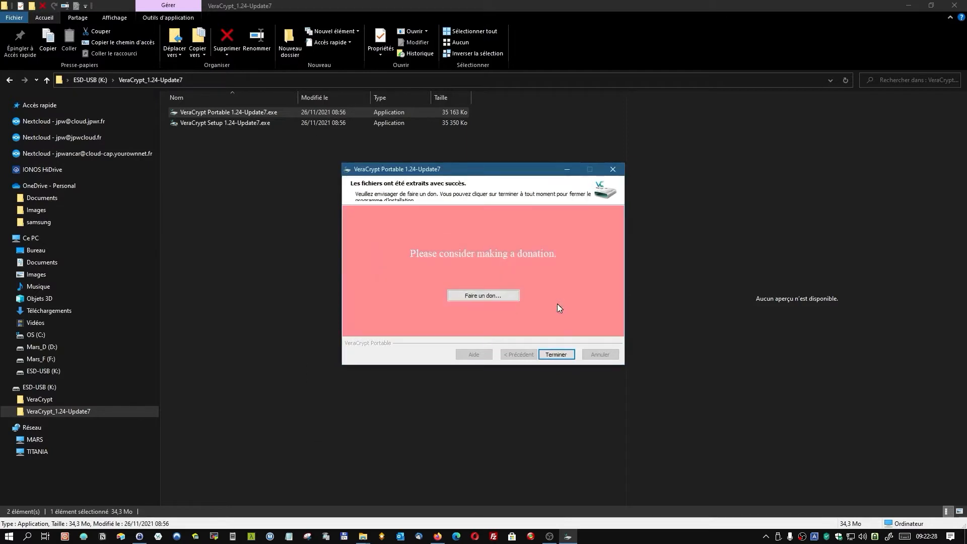
left_click(559, 355)
left_click(560, 355)
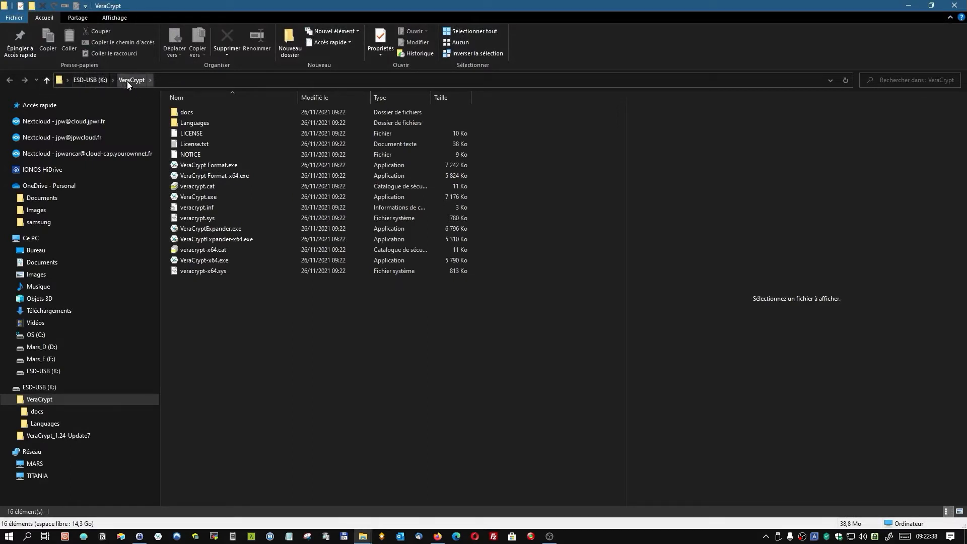
Step: Look over the extracted VeraCrypt files on the USB drive, including VeraCrypt-x64.exe, and close the File Explorer windows
left_click(184, 112)
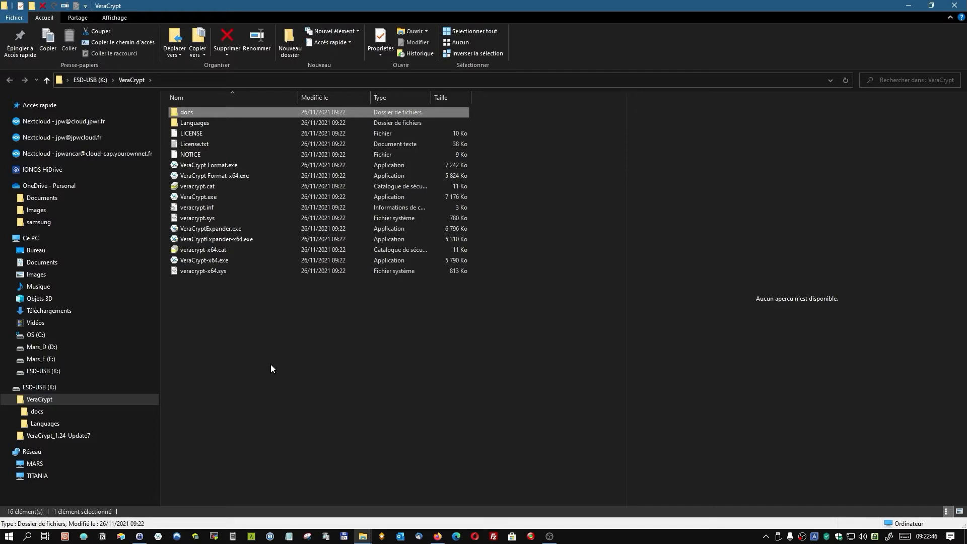
left_click(189, 261)
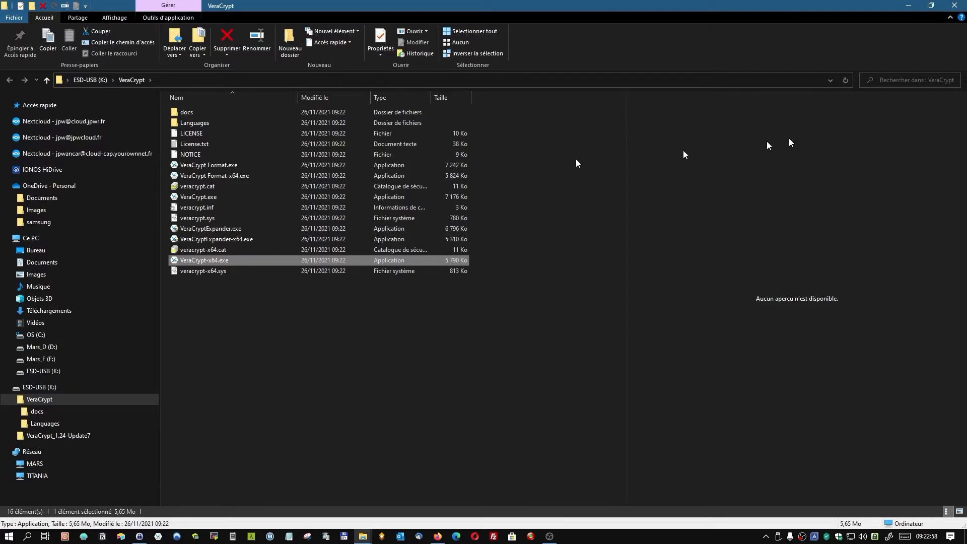
left_click(398, 136)
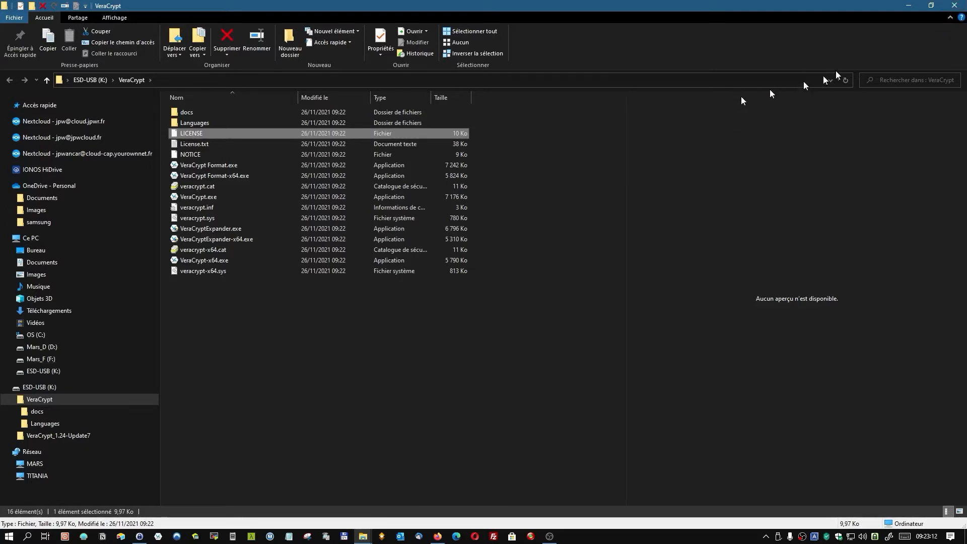
left_click(953, 7)
left_click(953, 7)
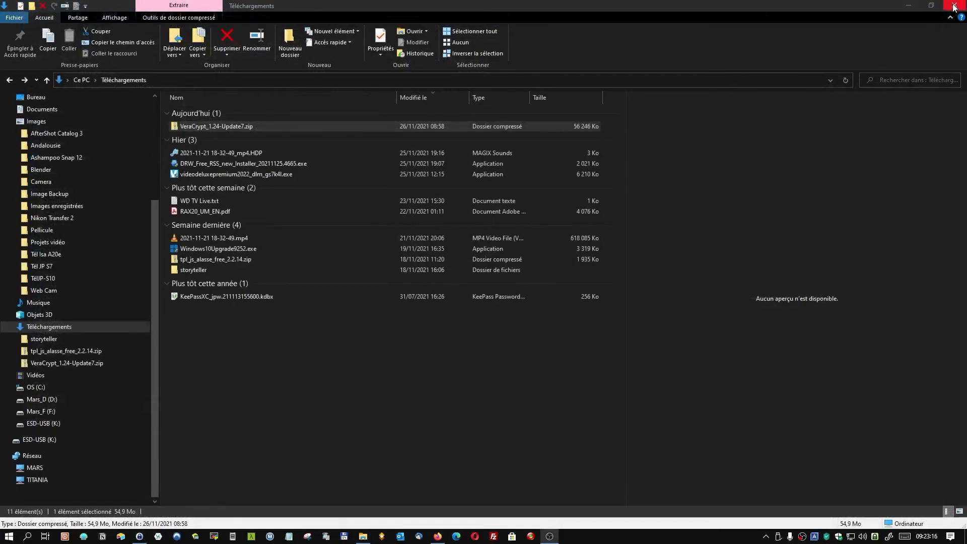
left_click(952, 7)
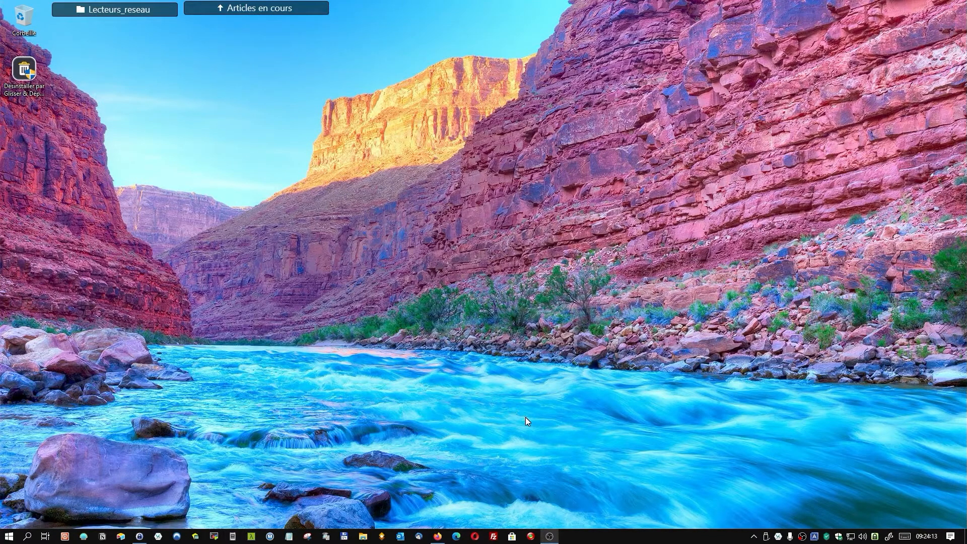
Step: Switch to VeraCrypt and start creating a new volume as an encrypted file container of the standard type
double_click(777, 538)
left_click_drag(309, 112, 307, 149)
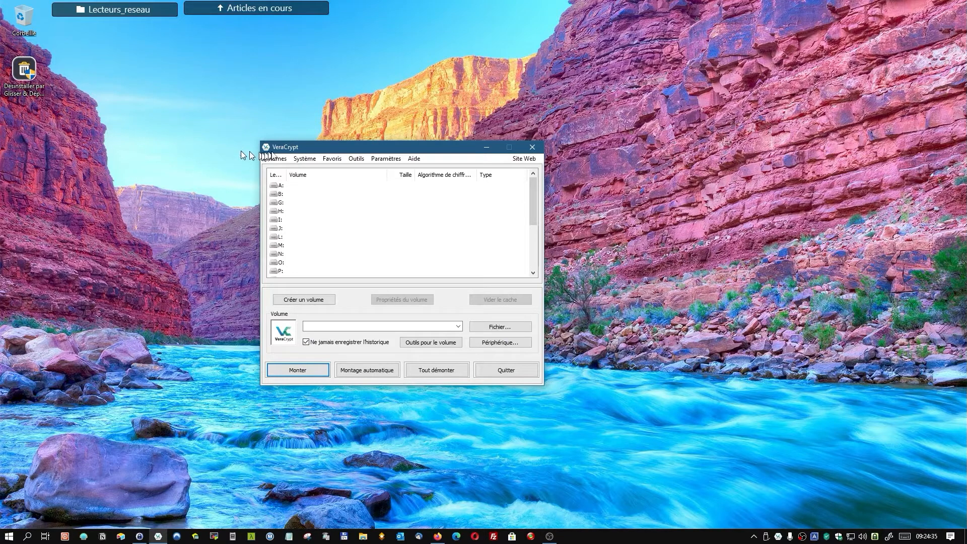
left_click(280, 159)
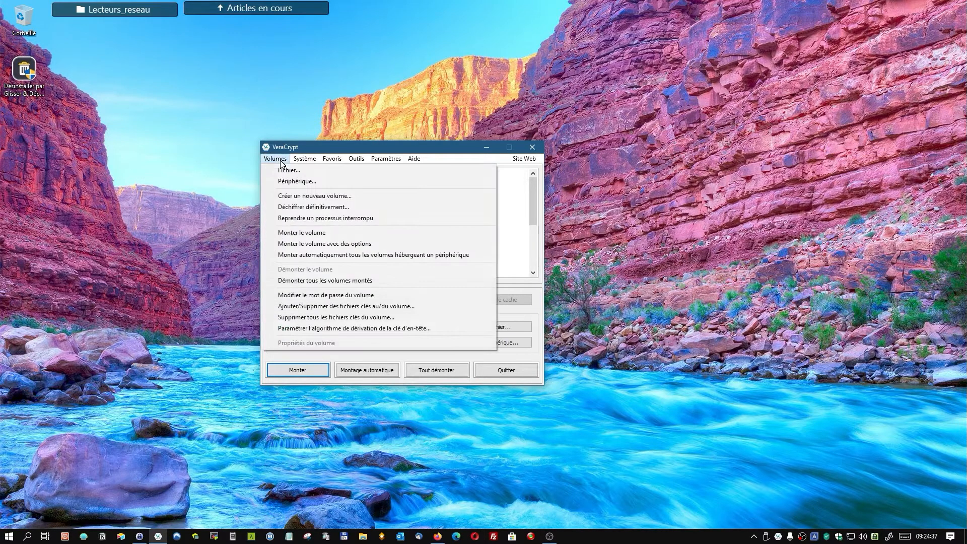
left_click(290, 196)
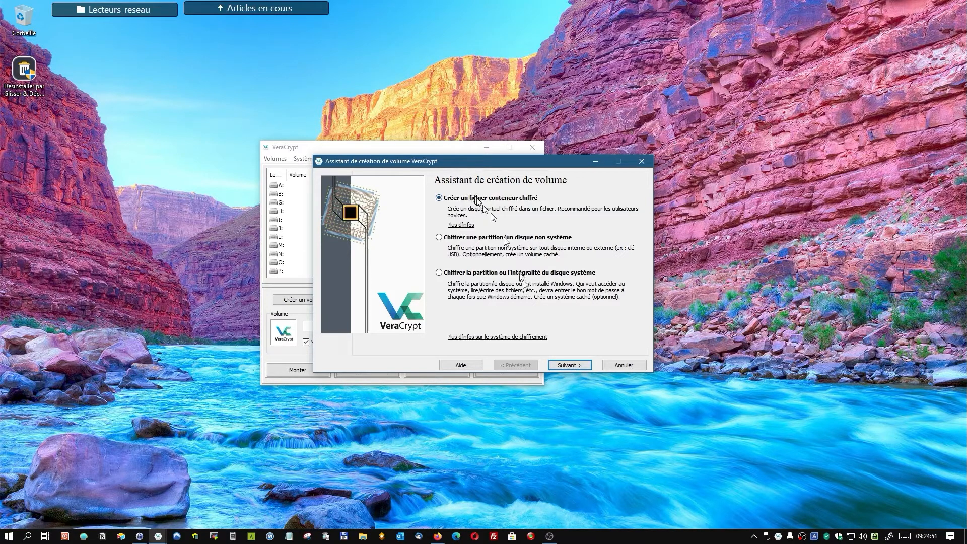
left_click(567, 366)
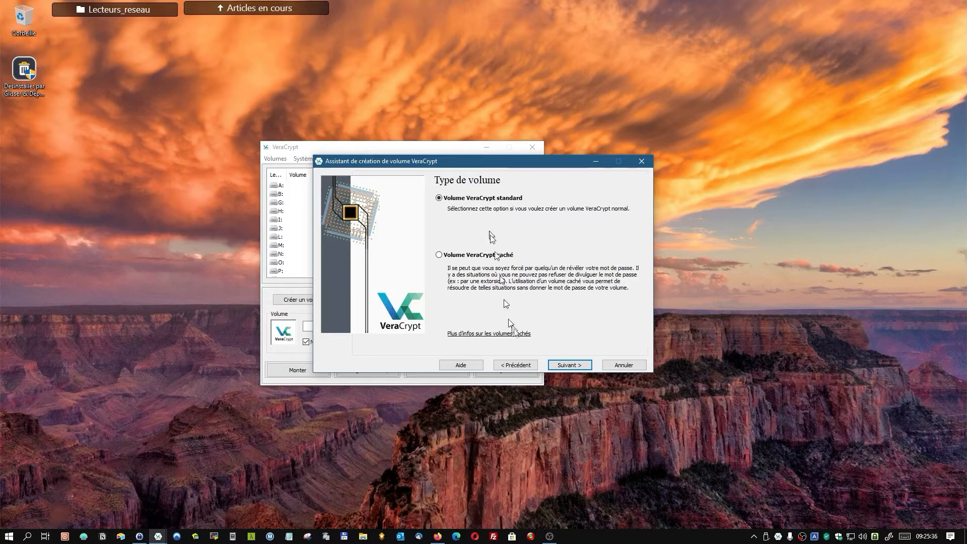
left_click(571, 366)
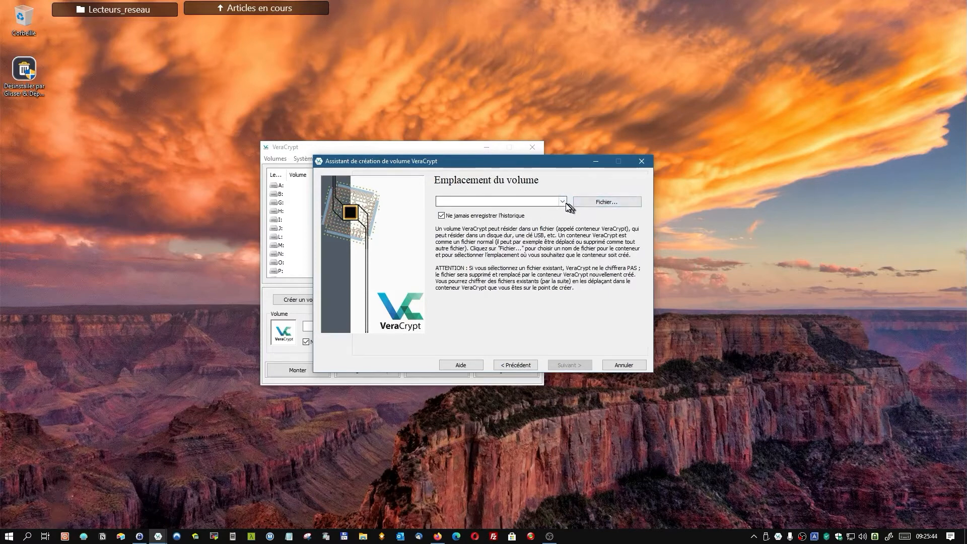
Step: Set the volume location to a new container file named Test1.ver on the ESD-USB (K:) drive and continue
left_click(588, 203)
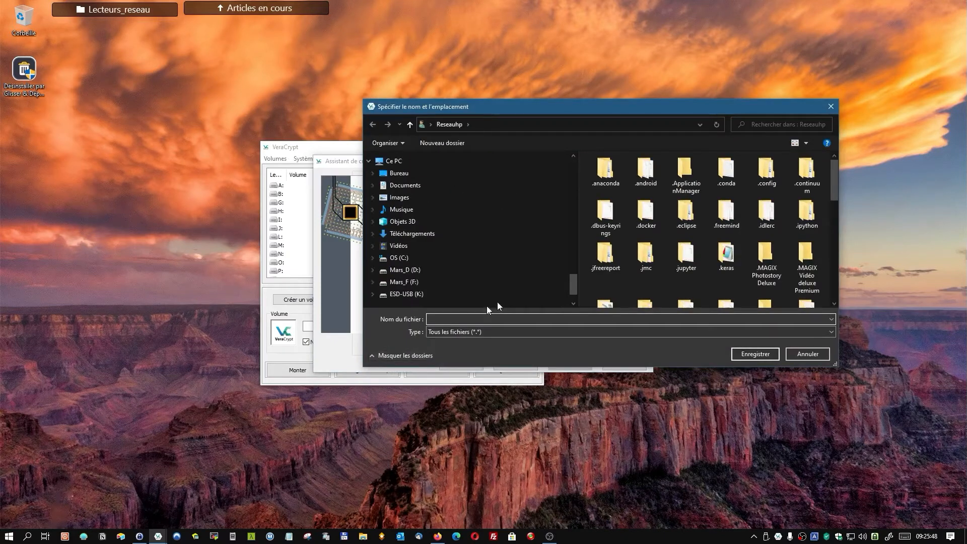
scroll(391, 281, "up", 4)
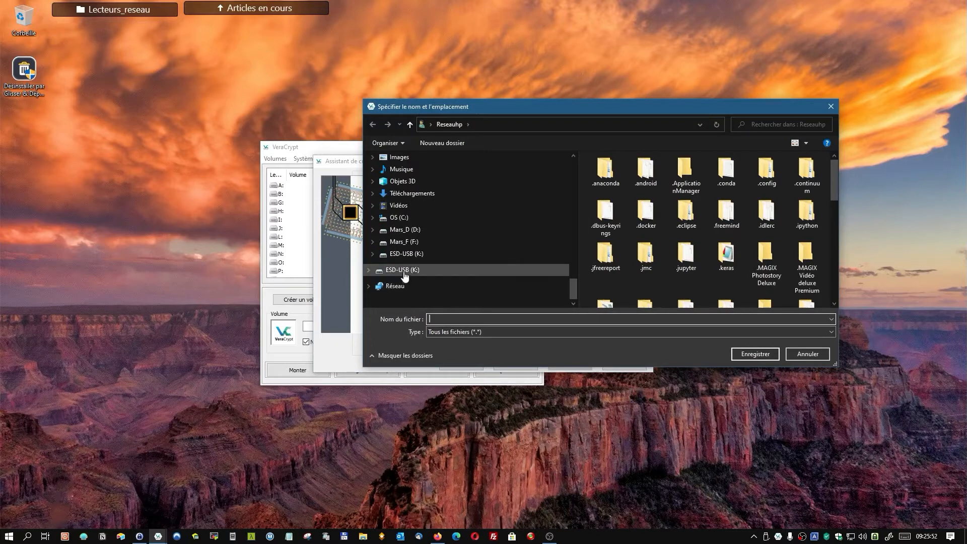
left_click(403, 271)
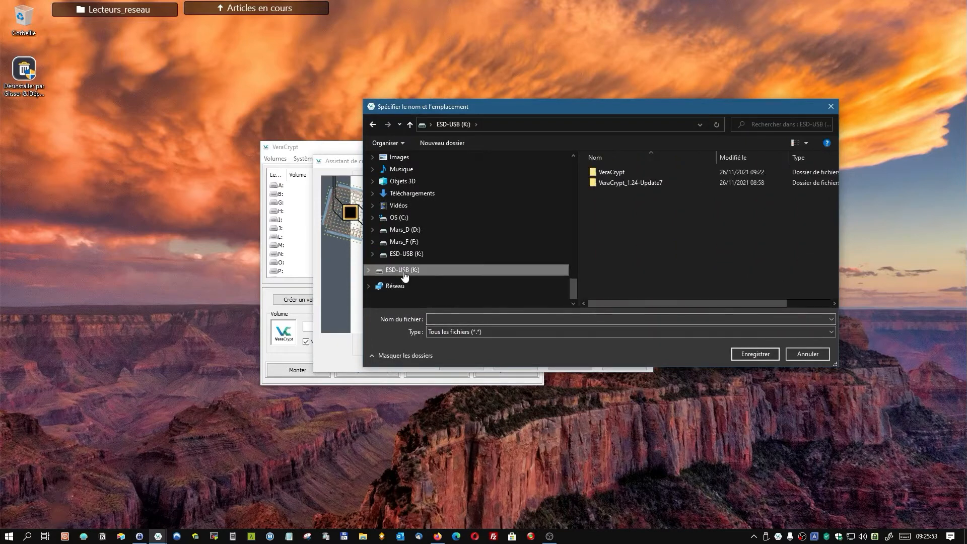
left_click(441, 318)
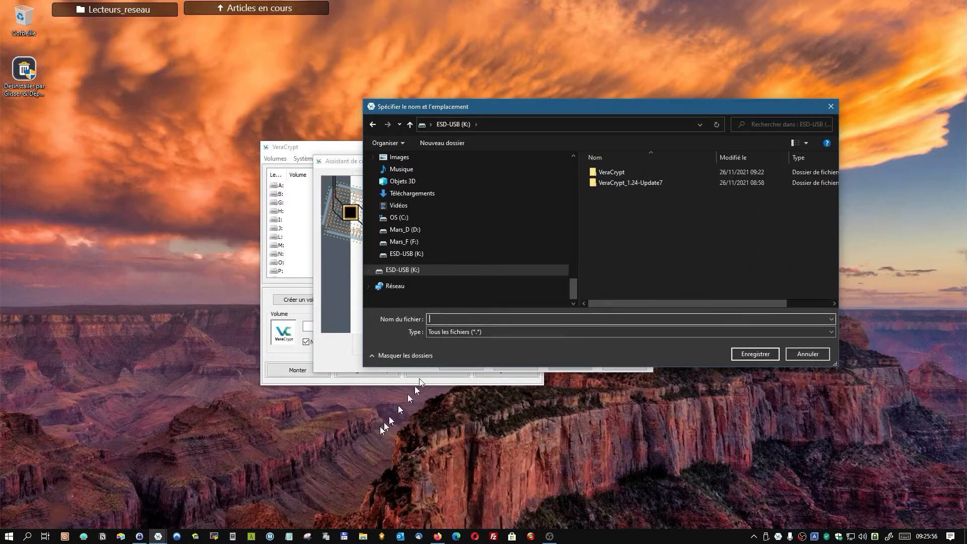
type("Test1.ver")
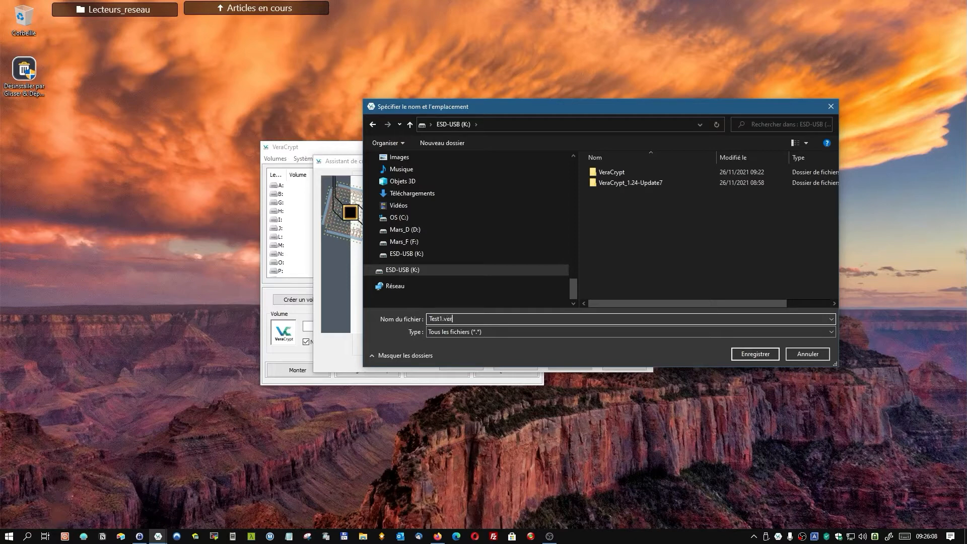
left_click(760, 355)
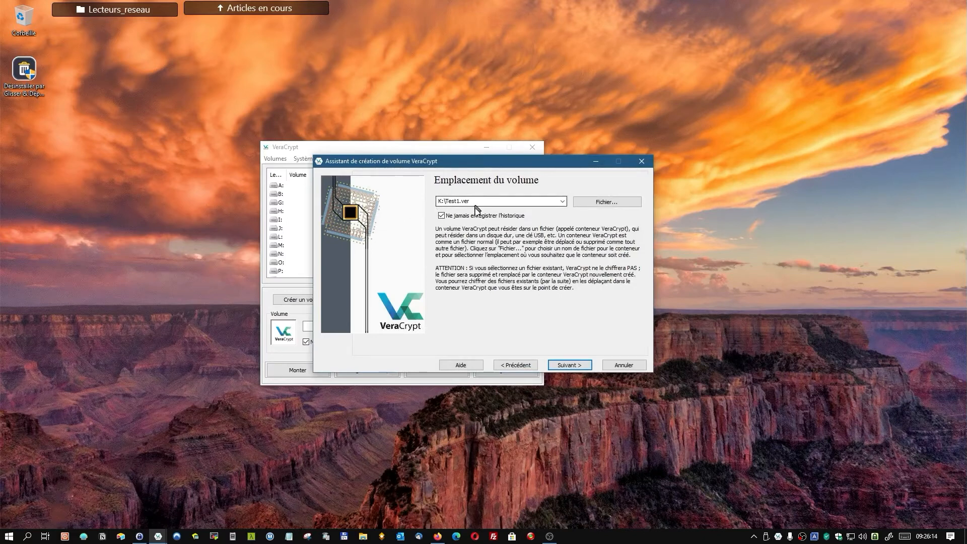
left_click(571, 366)
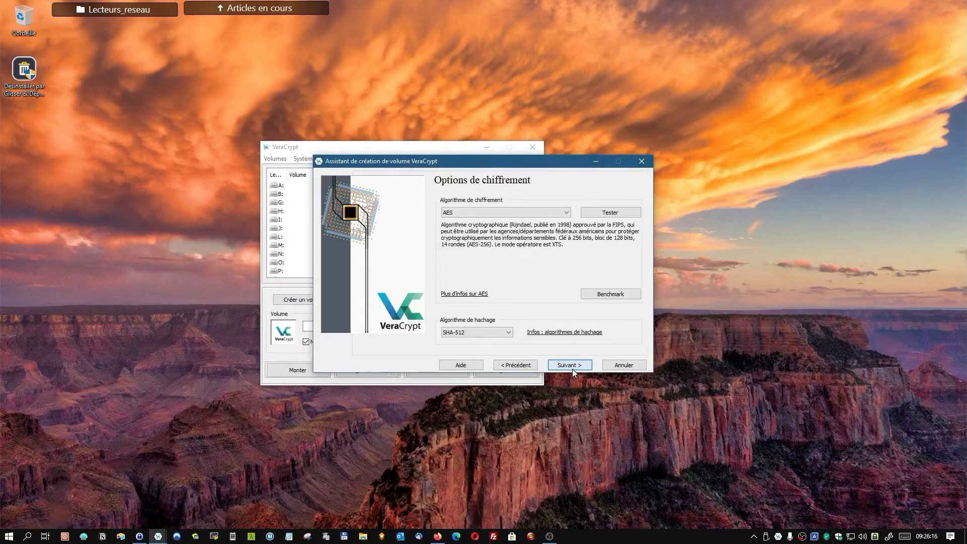
Step: Choose AES encryption with the SHA-512 hash and set the volume size to 5 Mo
left_click(567, 213)
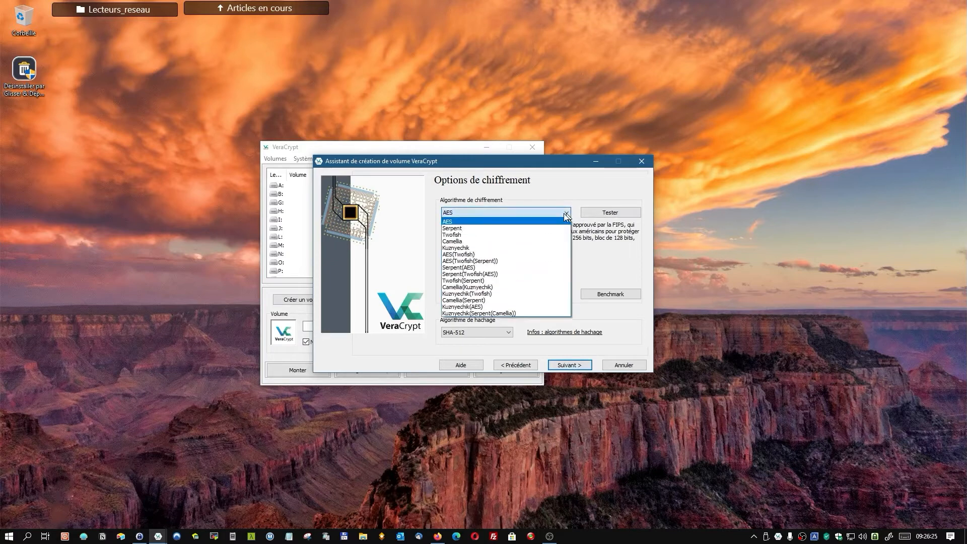
left_click(532, 223)
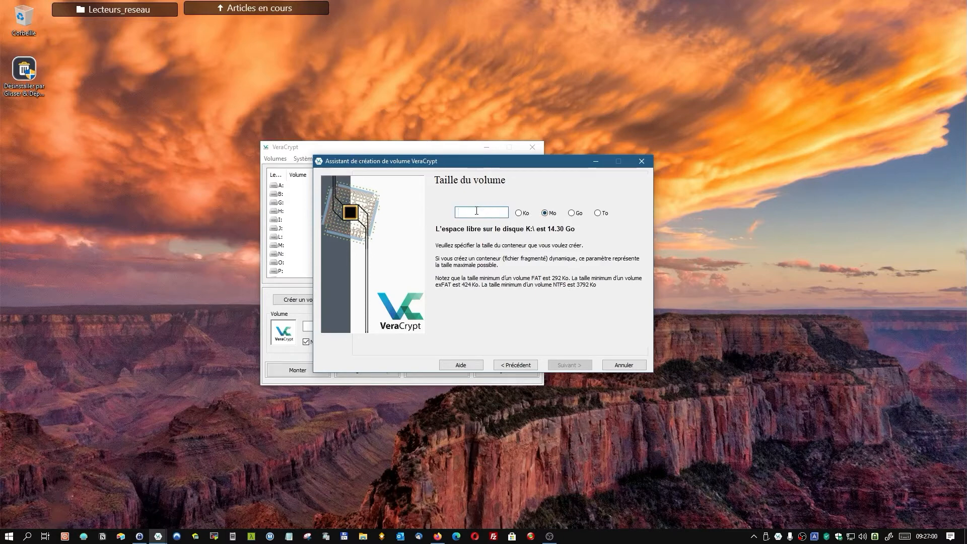
type("5")
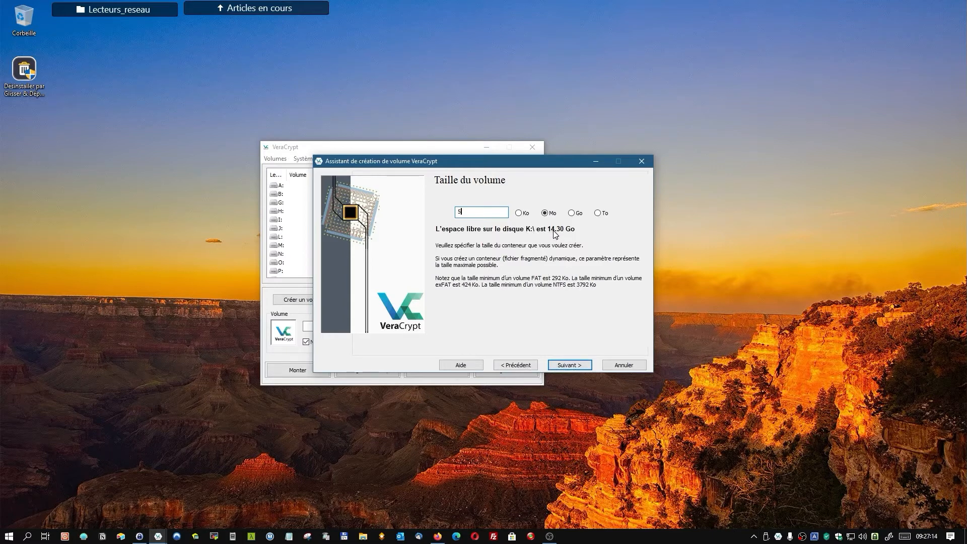
left_click(575, 365)
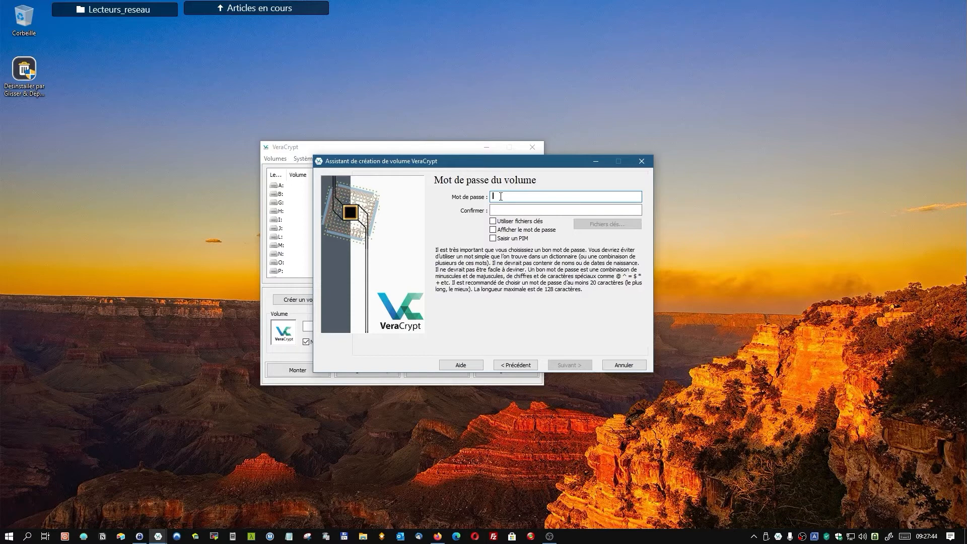
Step: Enter and confirm the volume password, and accept using a short password
type("••")
left_click(538, 208)
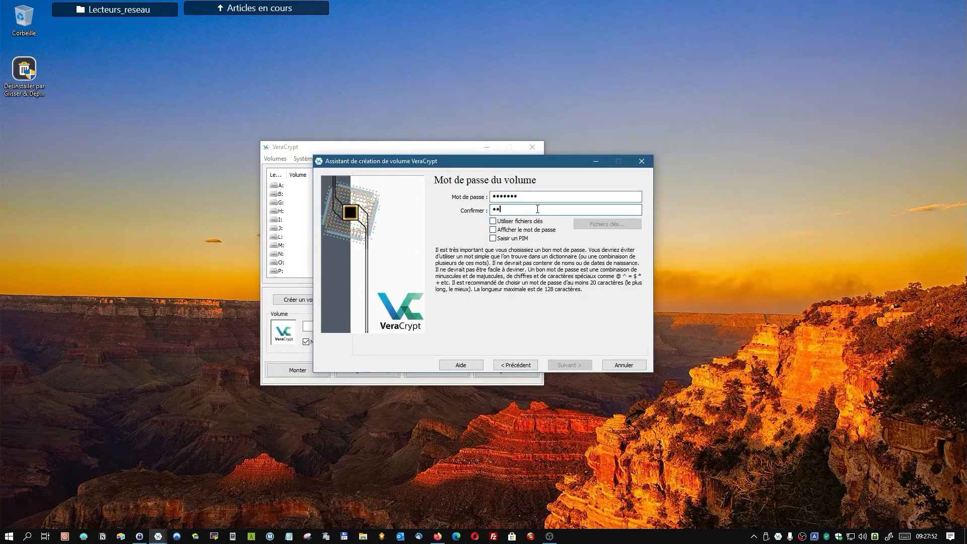
type("•••••••")
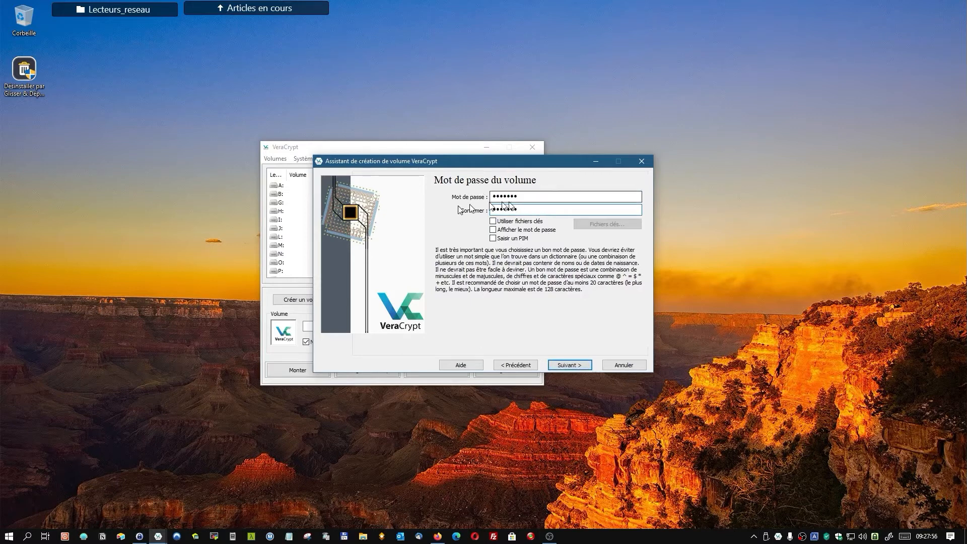
left_click(570, 364)
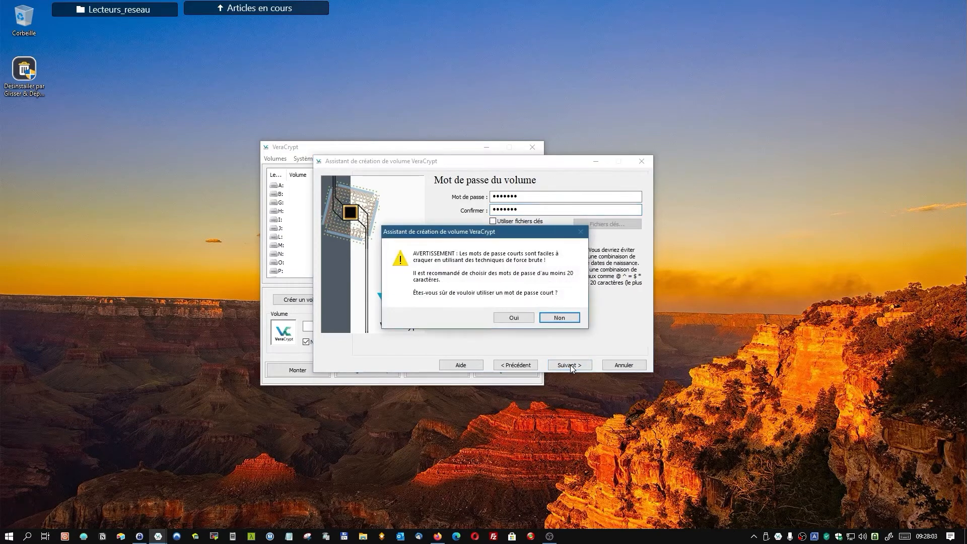
left_click(521, 317)
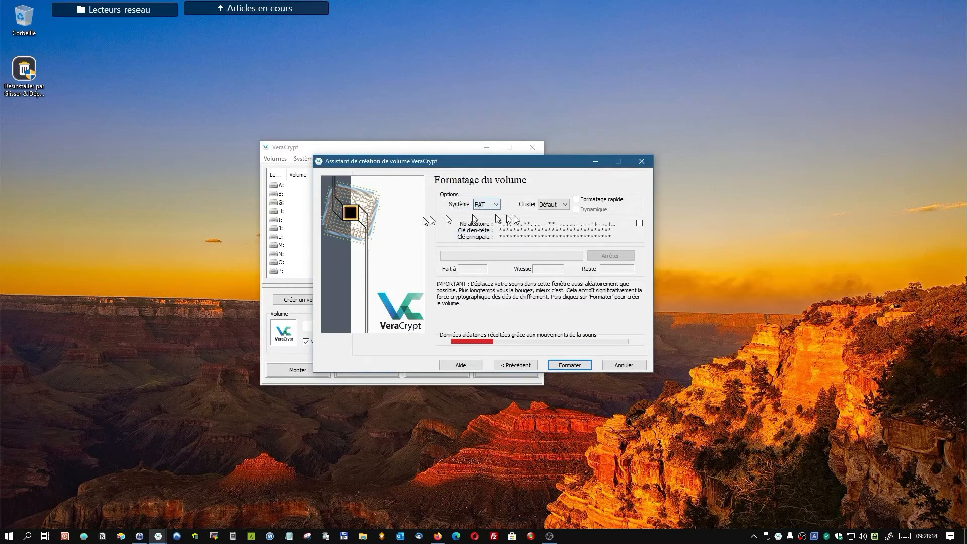
Step: Set the file system to NTFS with quick format, format the volume and finish the creation wizard
left_click(496, 206)
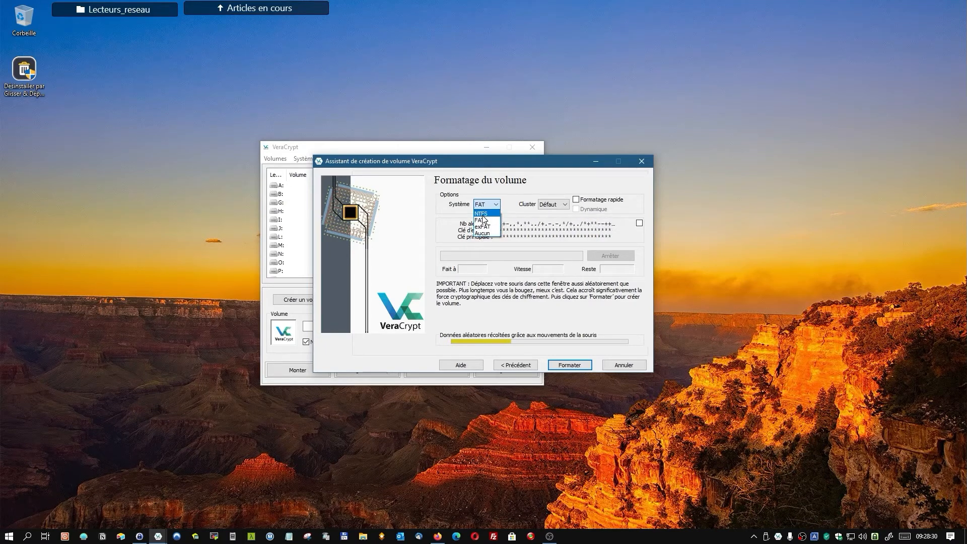
left_click(481, 215)
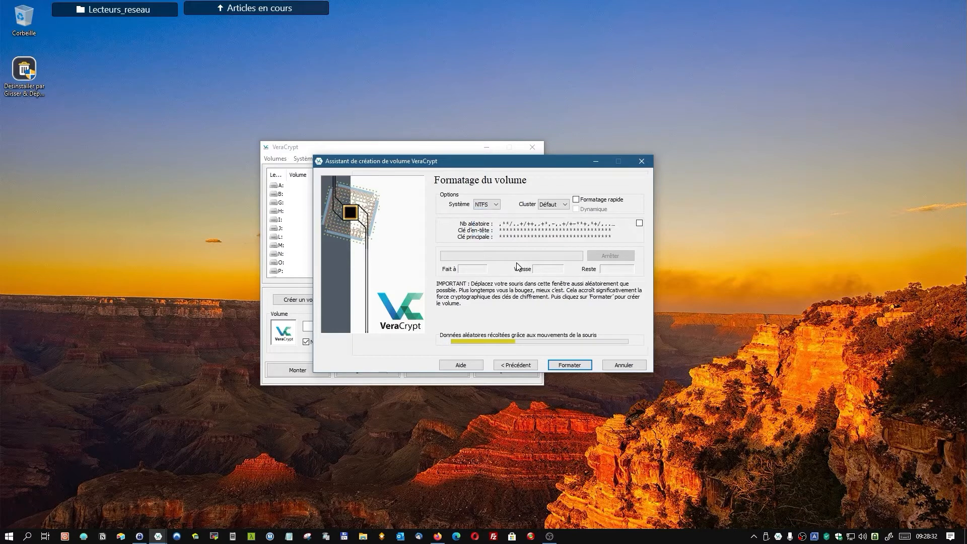
left_click(575, 200)
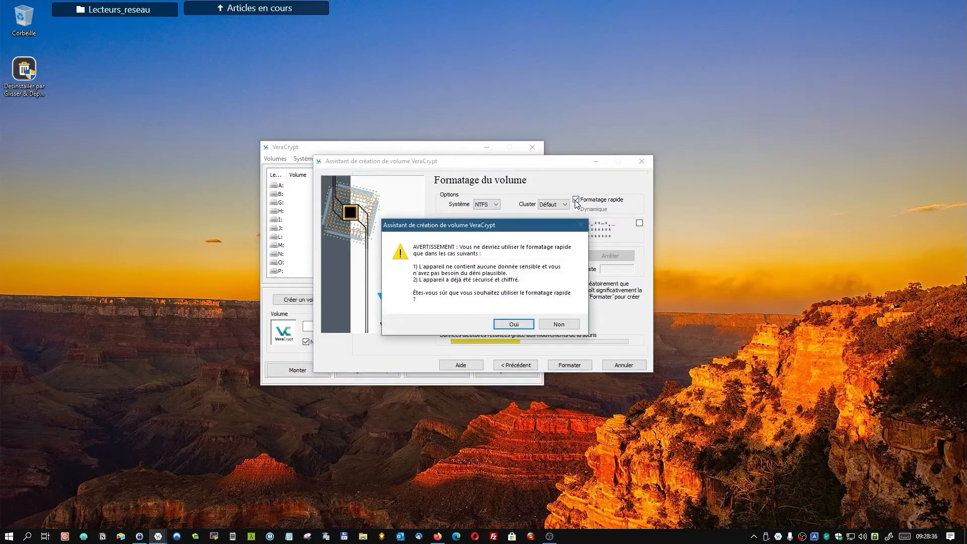
left_click(514, 325)
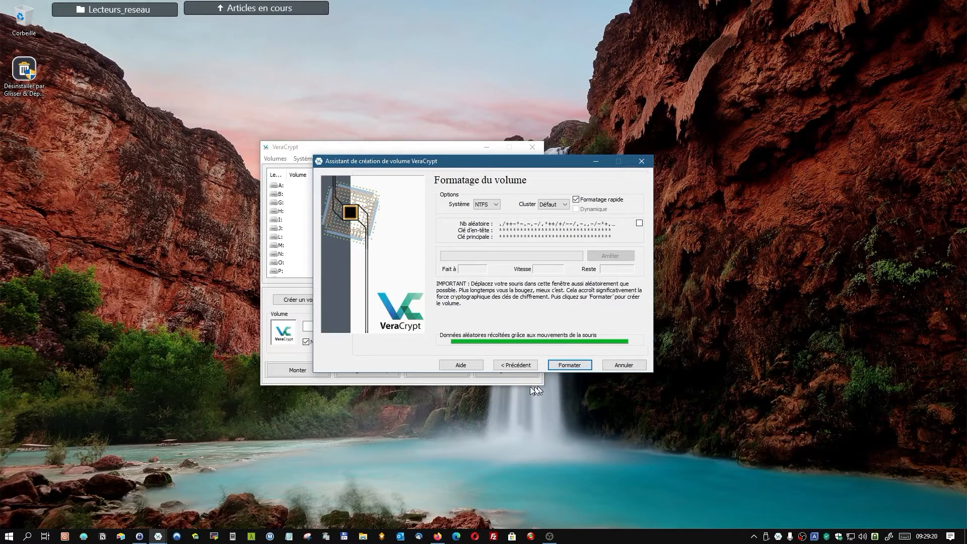
left_click(569, 365)
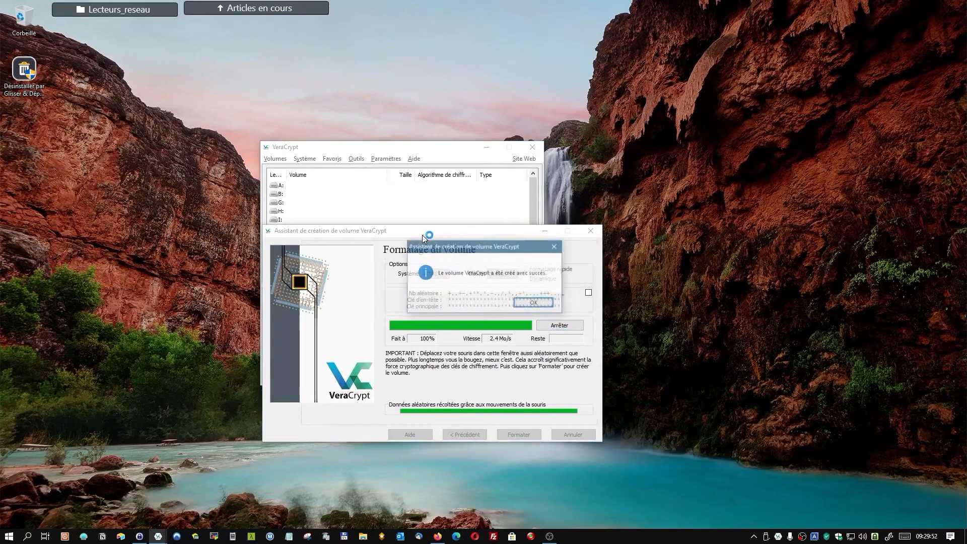
left_click(534, 303)
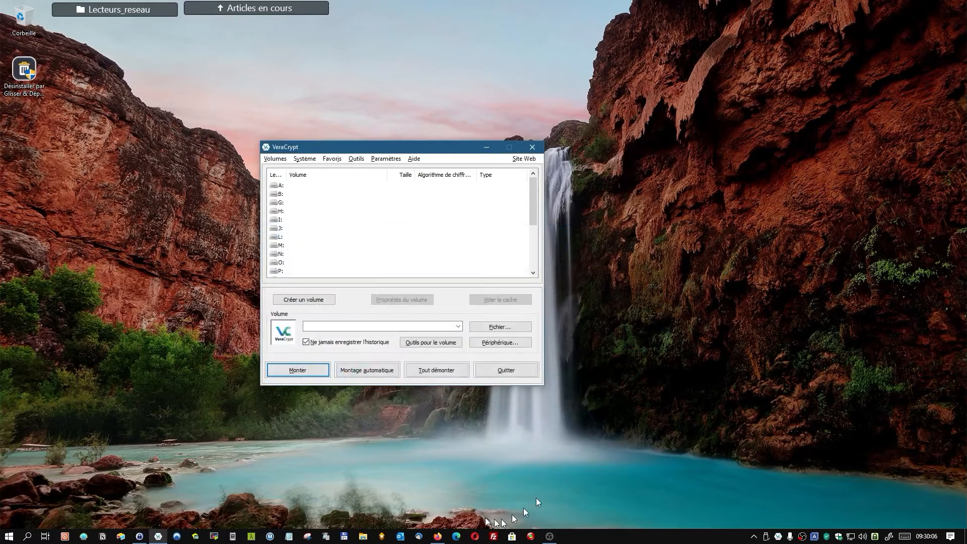
Step: Move the VeraCrypt window aside and check the ESD-USB (K:) drive in File Explorer for the Test1.ver container
left_click_drag(397, 149, 509, 128)
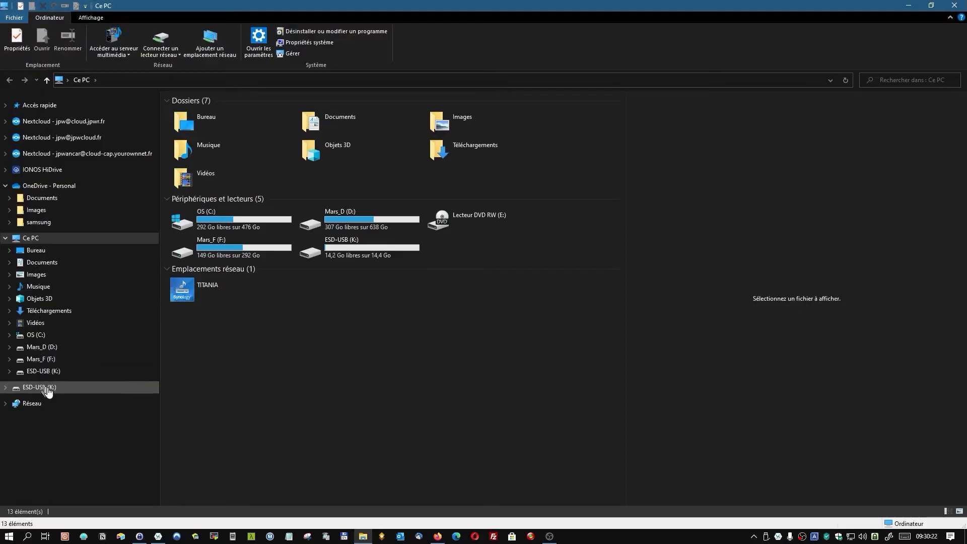
left_click(47, 389)
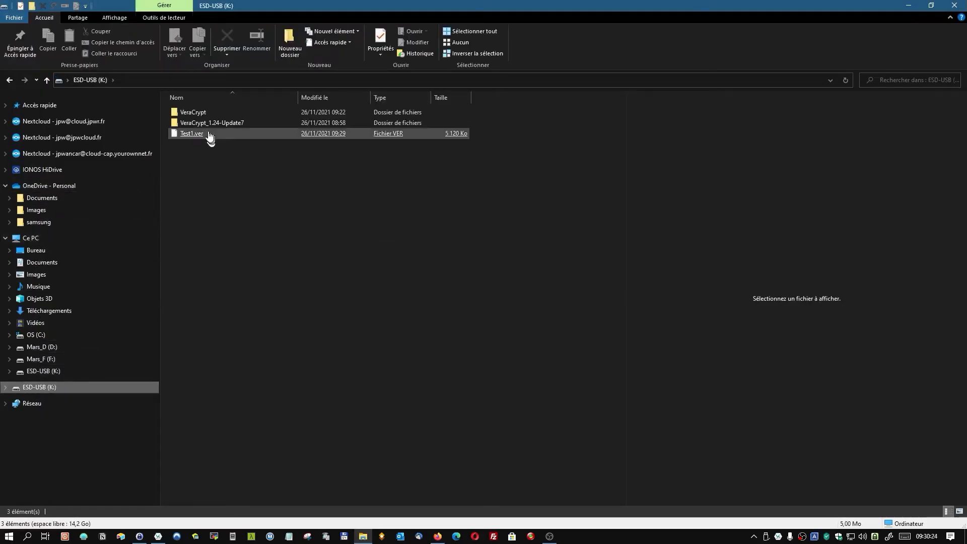
left_click(199, 113)
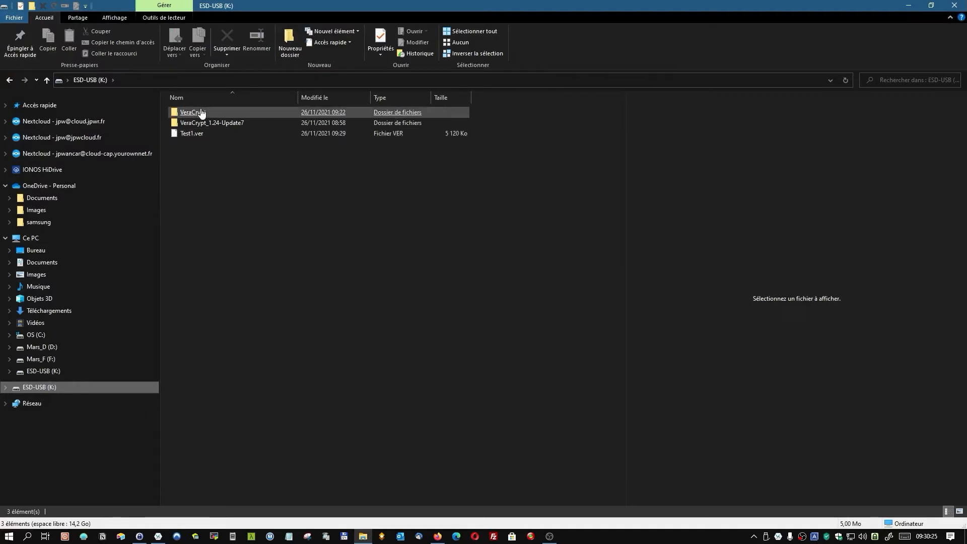
left_click(200, 142)
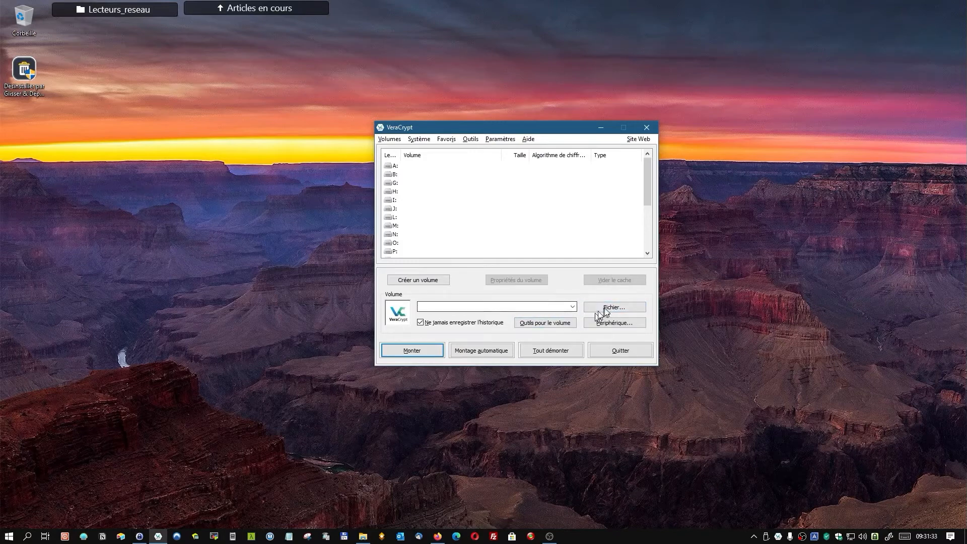
Step: Select the container file Test1.ver on the ESD-USB (K:) drive as the volume to mount
left_click(613, 309)
scroll(515, 297, "down", 5)
left_click(423, 323)
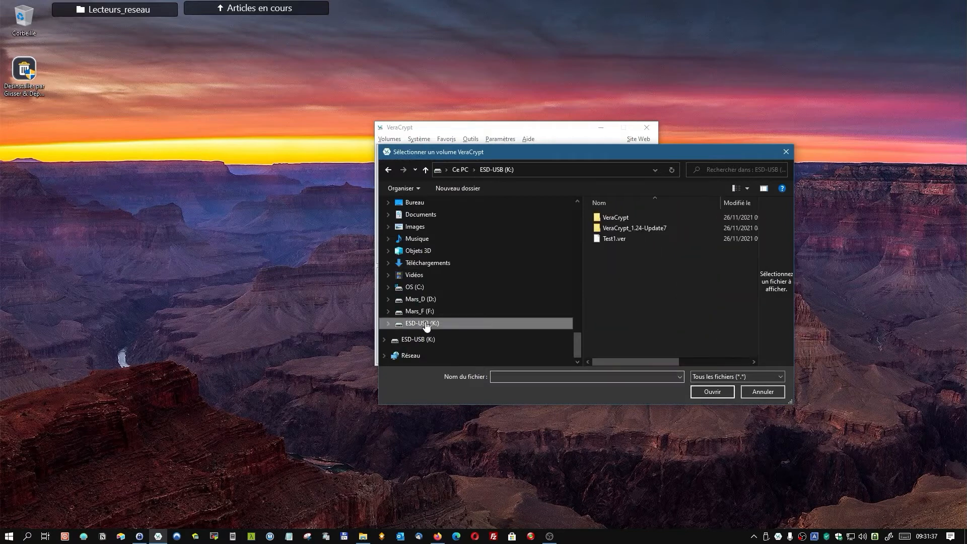
left_click(613, 240)
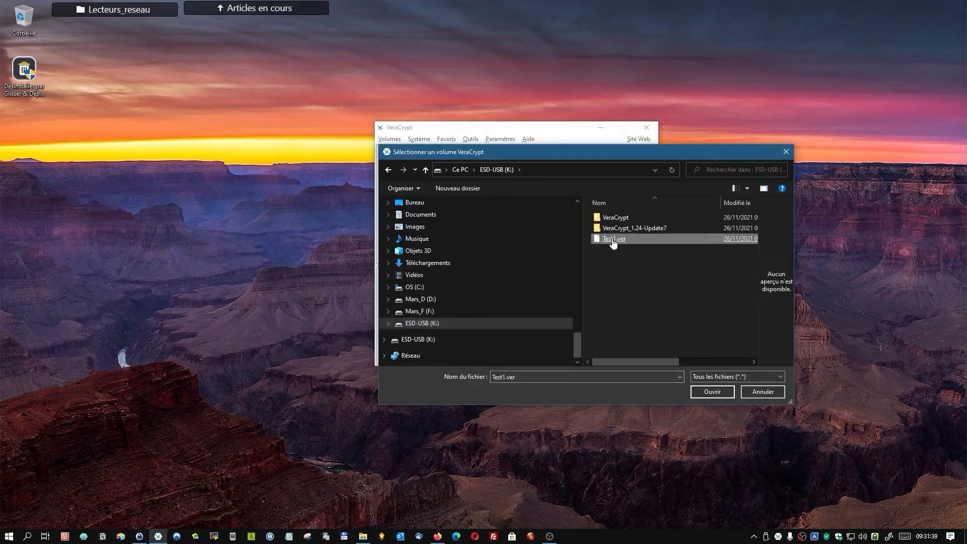
double_click(613, 240)
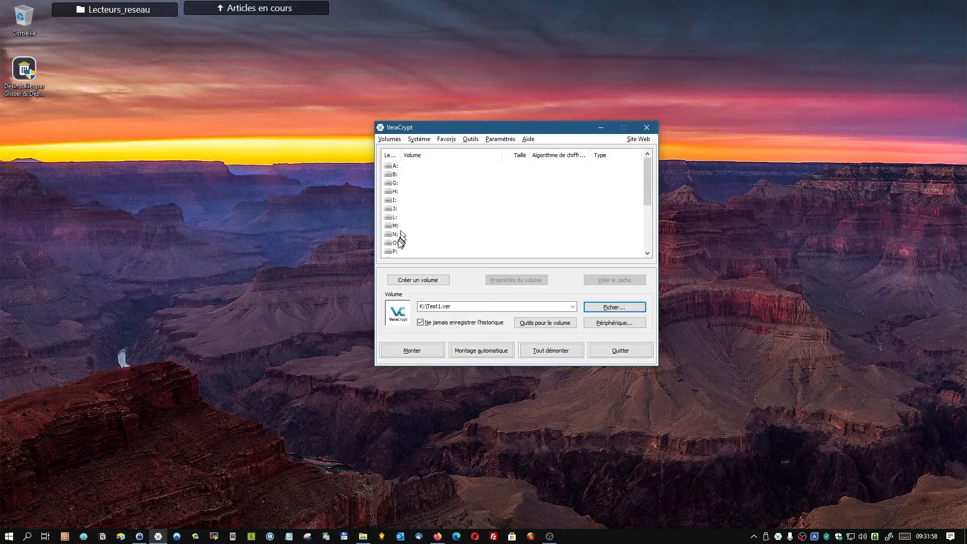
Step: Mount K:\Test1.ver on drive letter Z:, entering the volume password
scroll(417, 236, "down", 5)
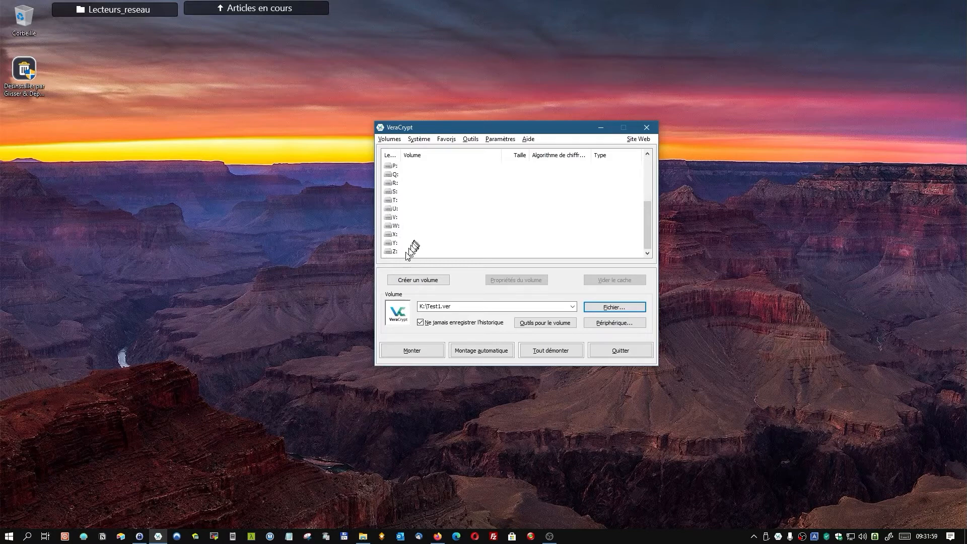
left_click(388, 252)
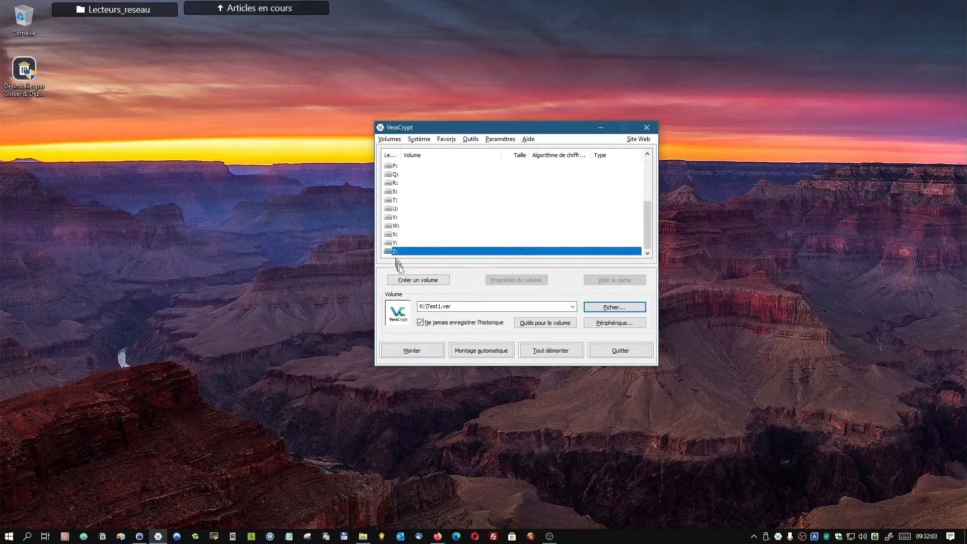
left_click(410, 352)
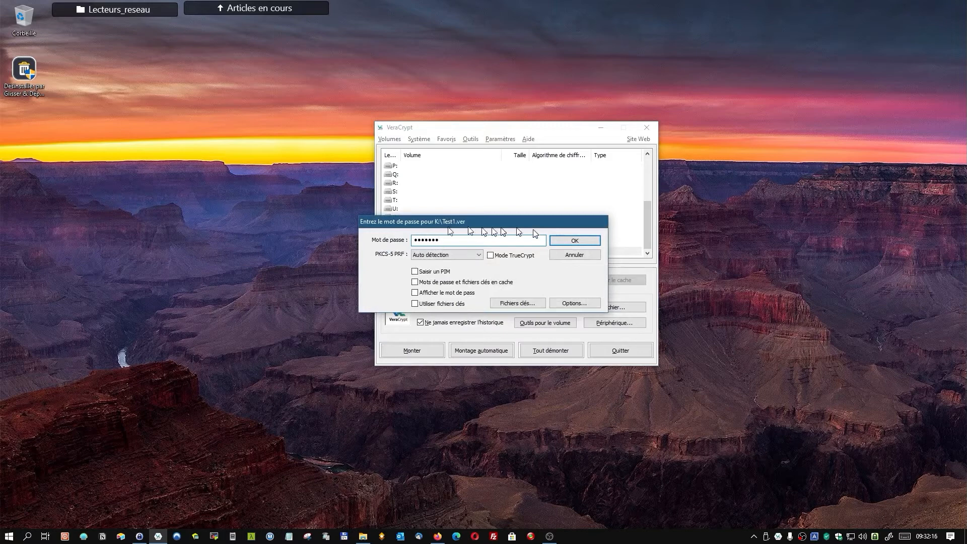
left_click(568, 240)
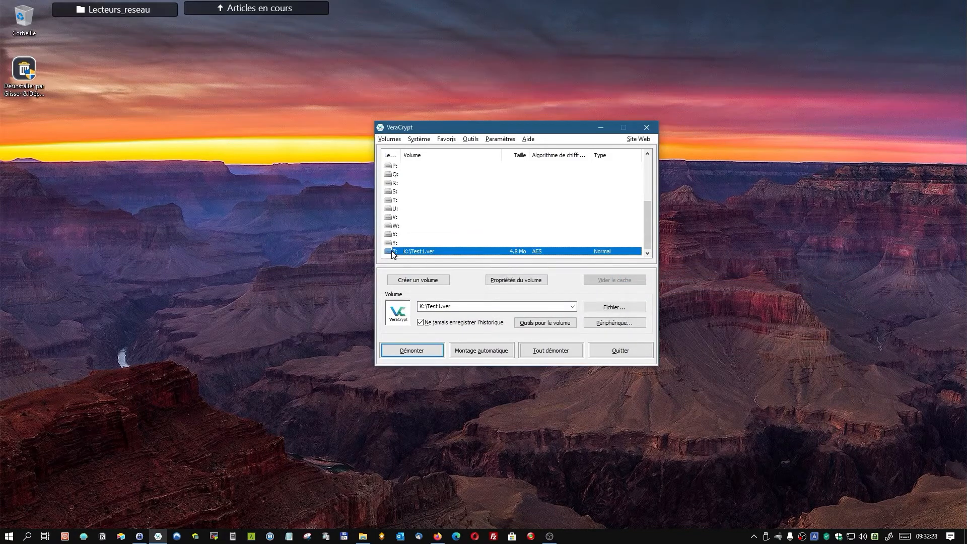
Step: Switch to File Explorer and open the mounted Disque local (Z:) drive
left_click(363, 537)
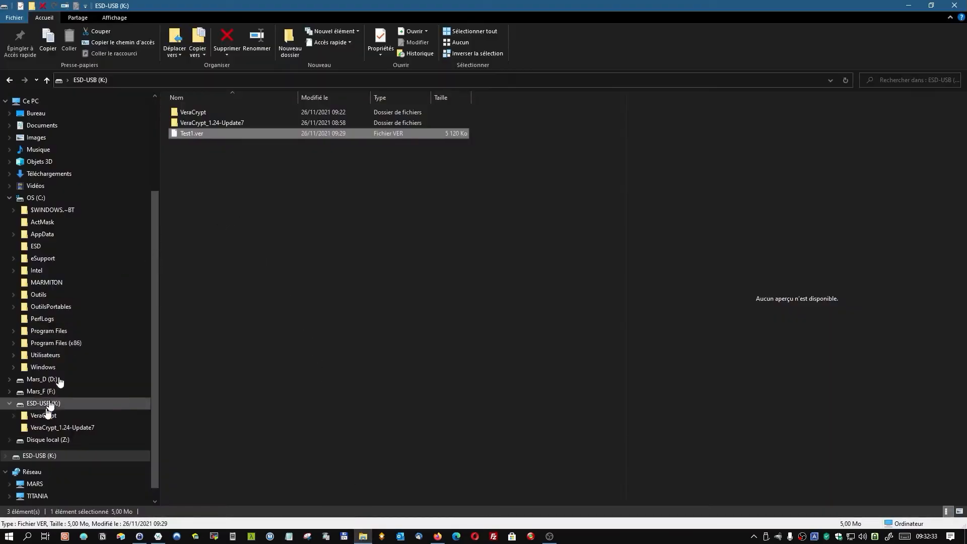
scroll(38, 433, "down", 1)
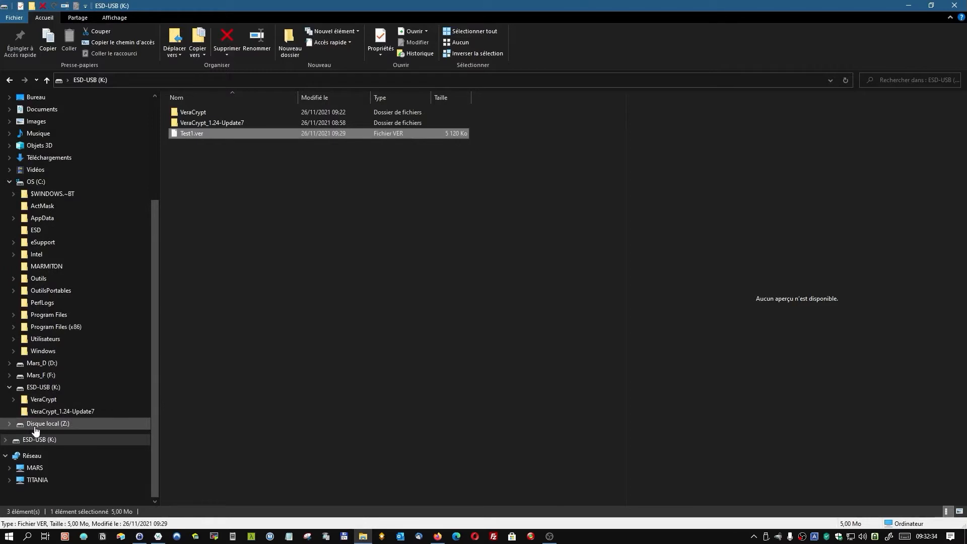
left_click(41, 426)
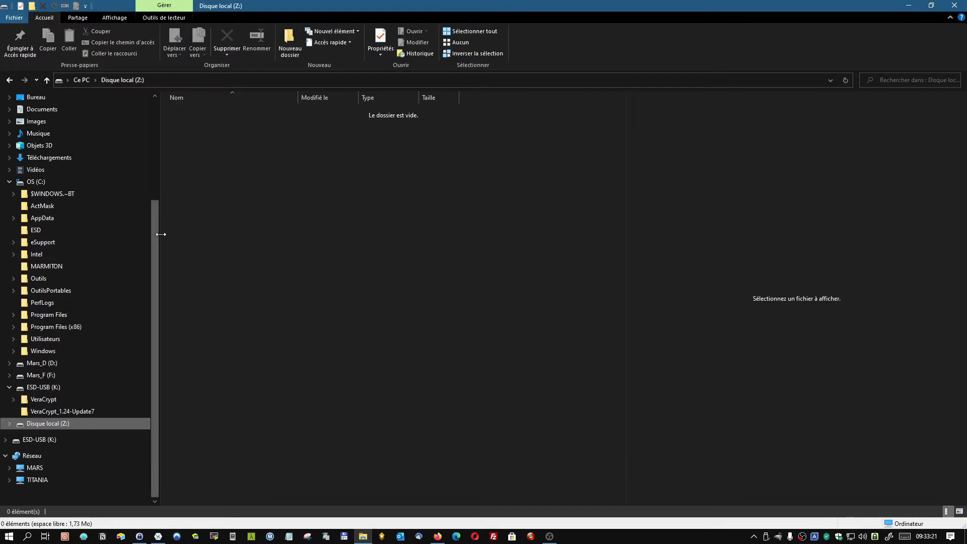
Step: Copy WD TV Live.txt from the Téléchargements folder to Disque local (Z:) and open that drive
left_click_drag(155, 234, 162, 150)
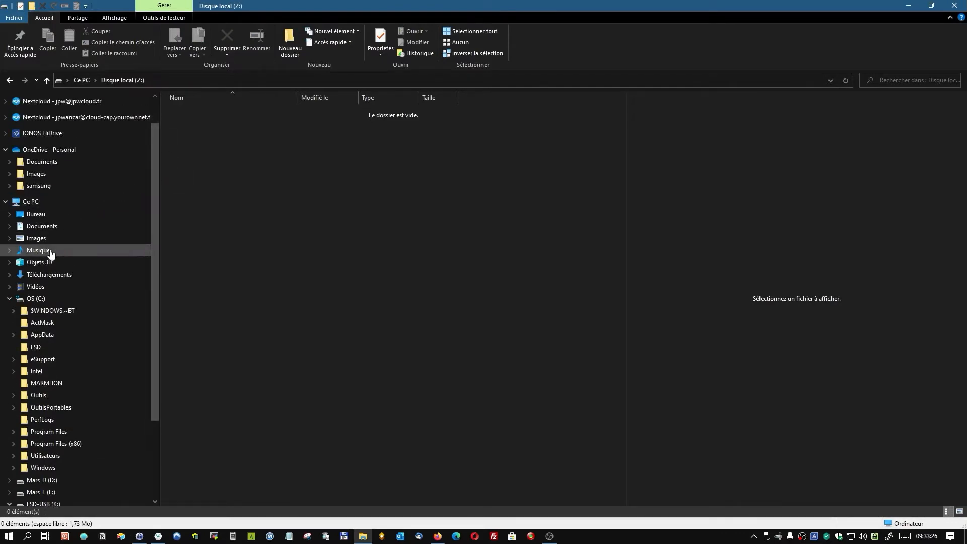
left_click(50, 275)
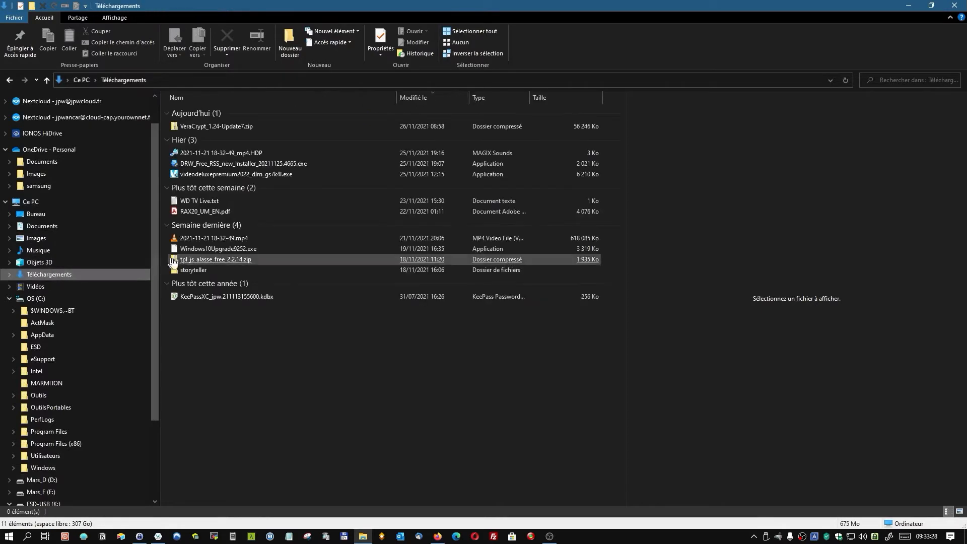
left_click_drag(152, 246, 157, 323)
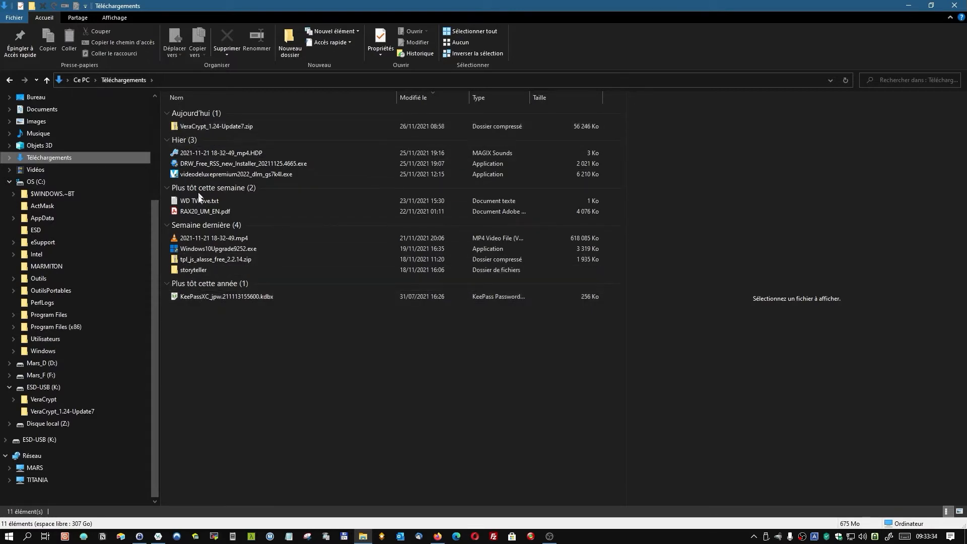
left_click_drag(192, 205, 124, 425)
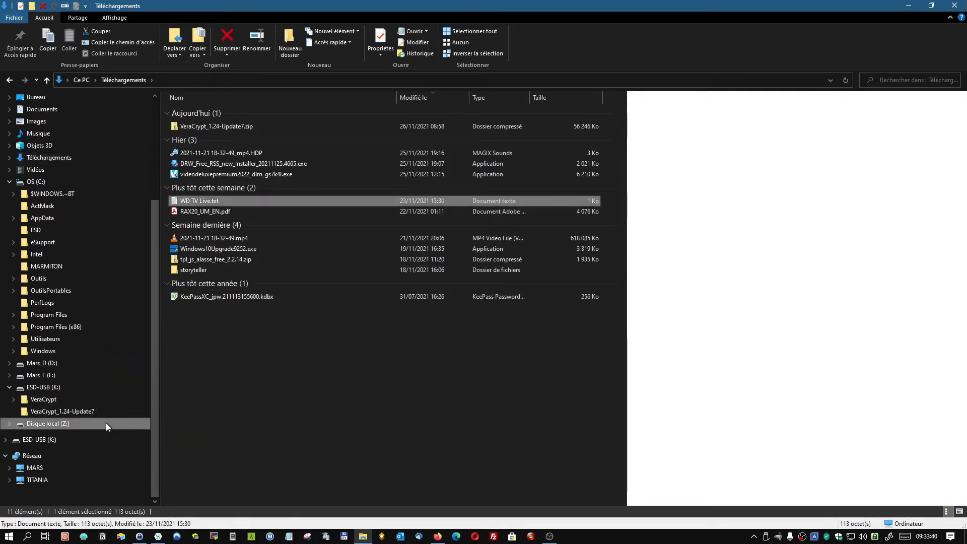
left_click(107, 424)
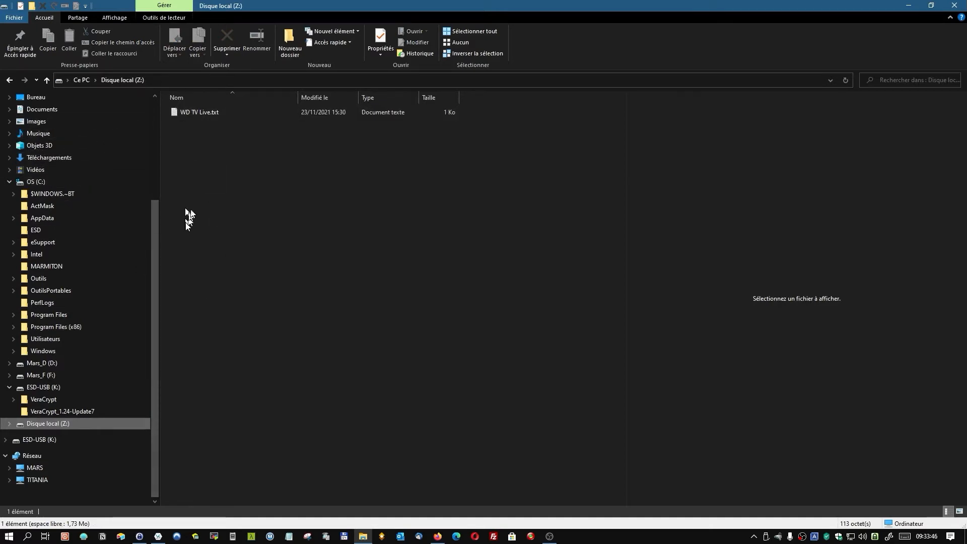
Step: Create a new folder named Dossier1 on Disque local (Z:)
right_click(201, 176)
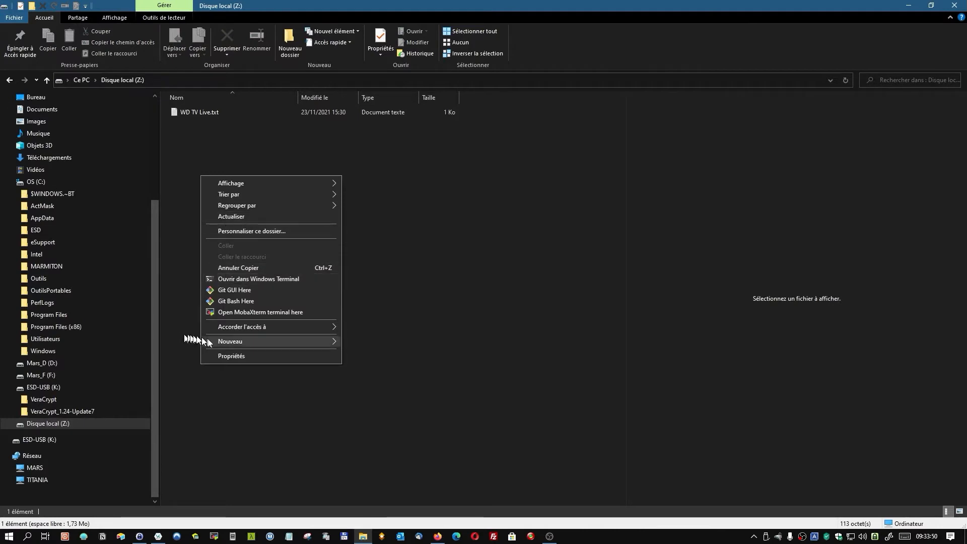
mouse_move(246, 344)
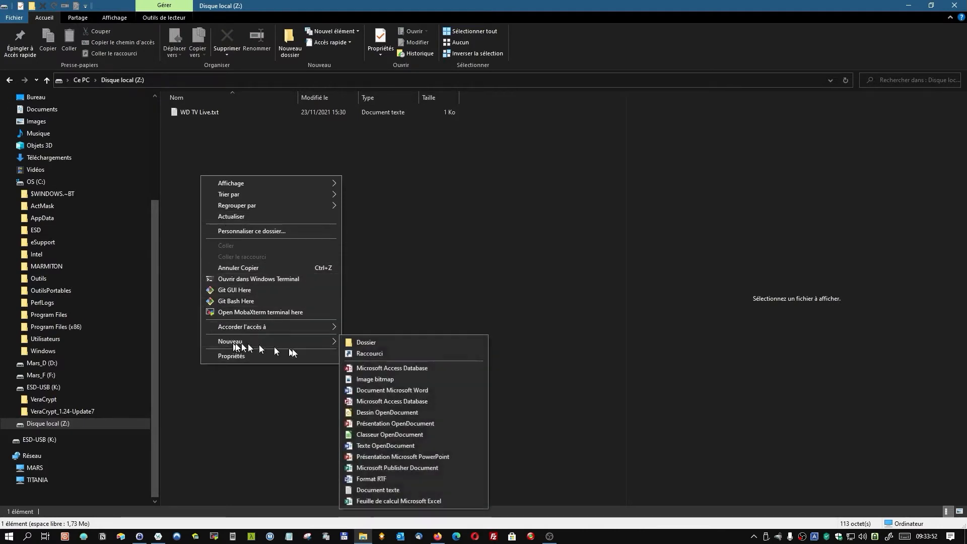
left_click(370, 345)
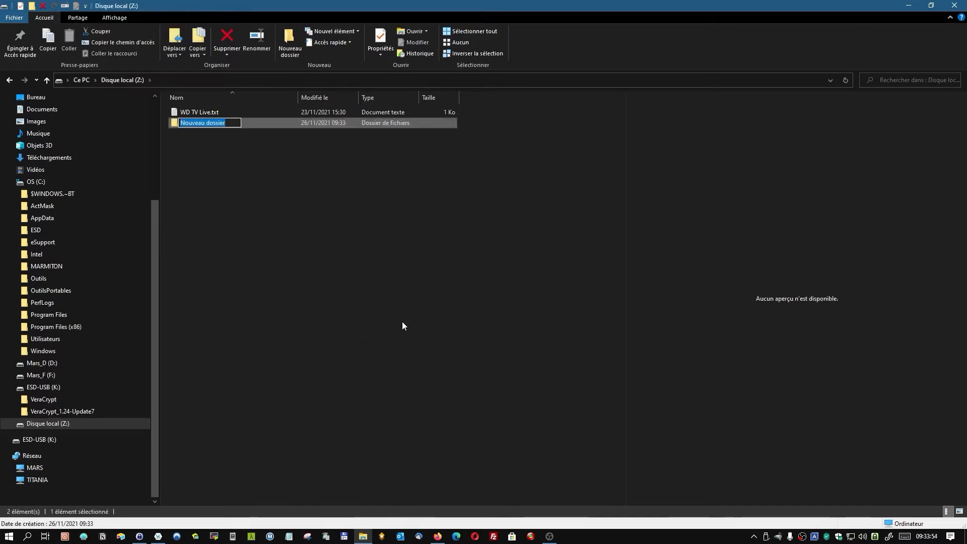
type("Dossier1")
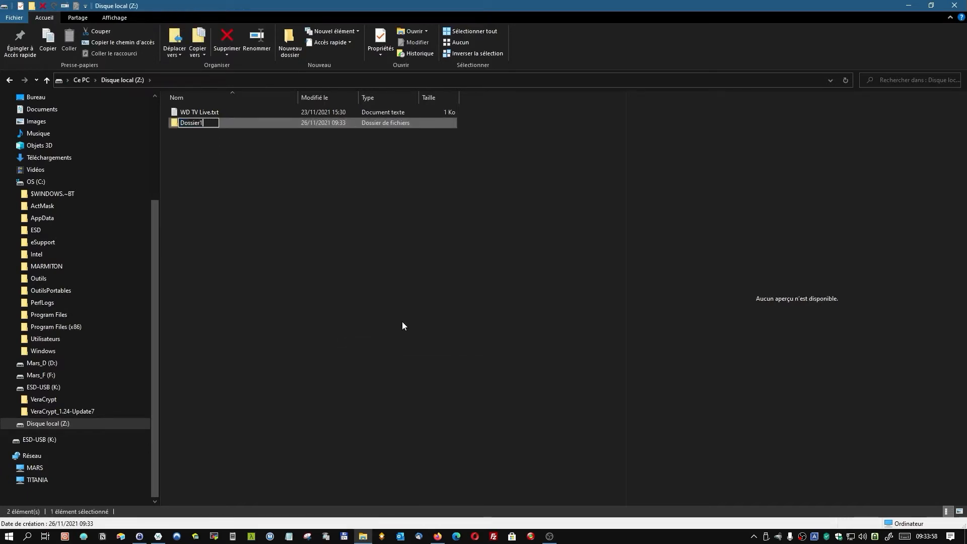
left_click(334, 272)
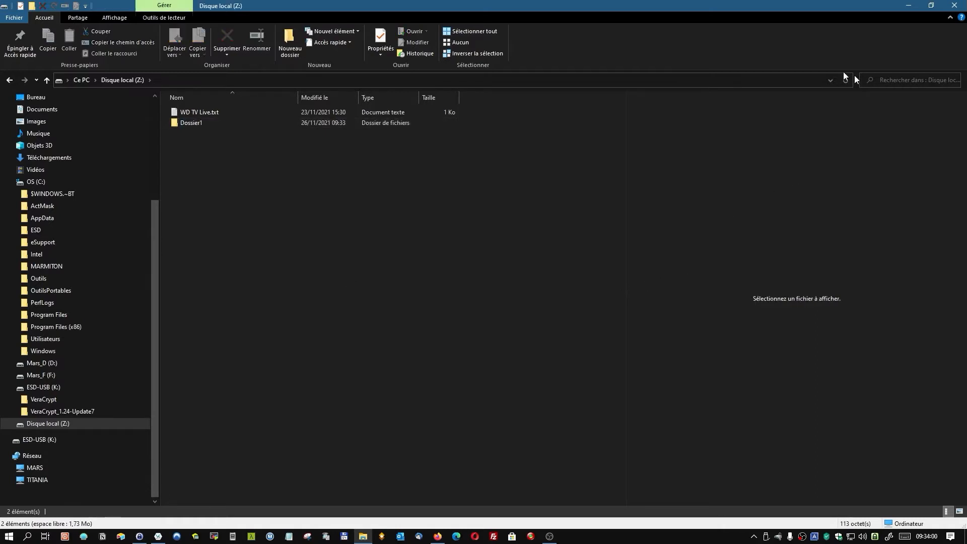
Step: Return to VeraCrypt, dismount Test1.ver from drive Z: and check the ESD-USB (K:) drive in File Explorer
left_click(906, 9)
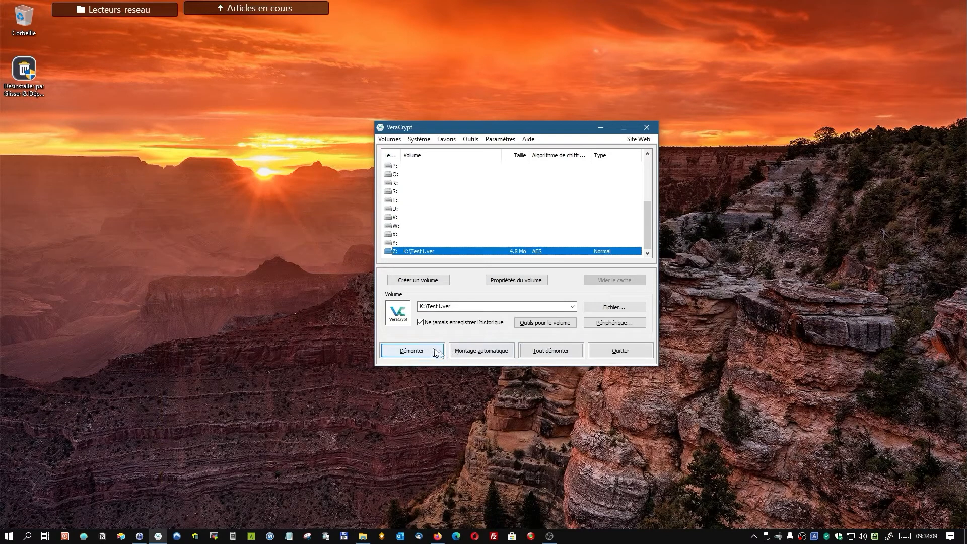
left_click(401, 350)
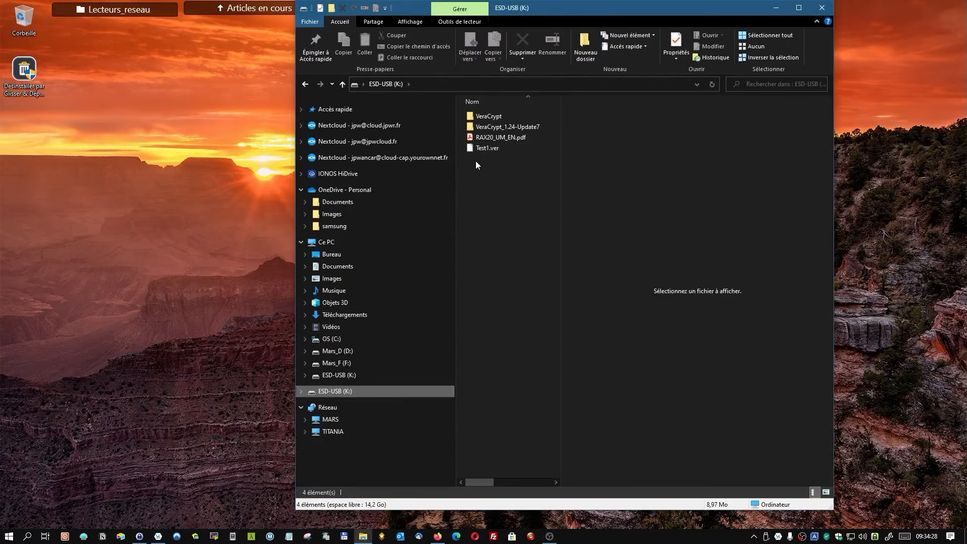
left_click(777, 8)
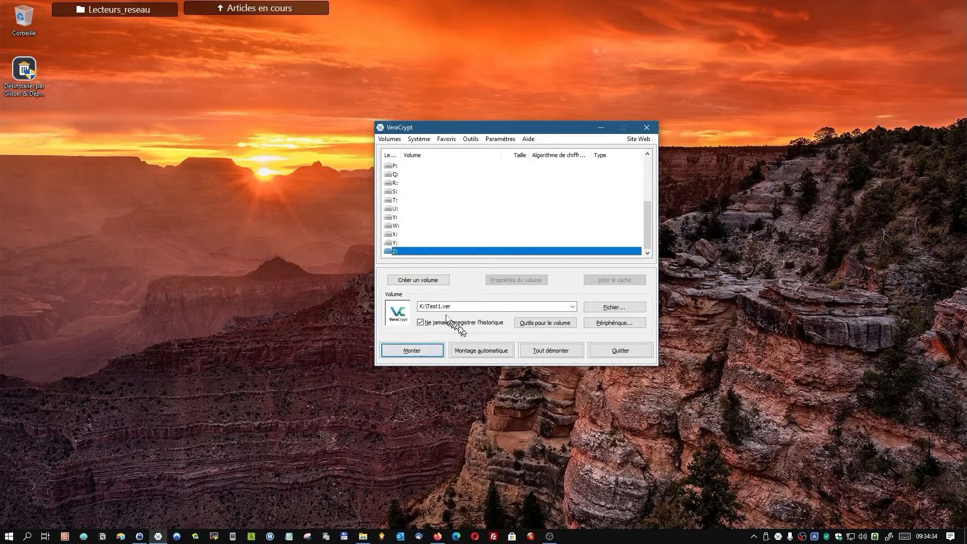
Step: Mount K:\Test1.ver on drive letter Z: again, entering the volume password
left_click(572, 306)
left_click(475, 306)
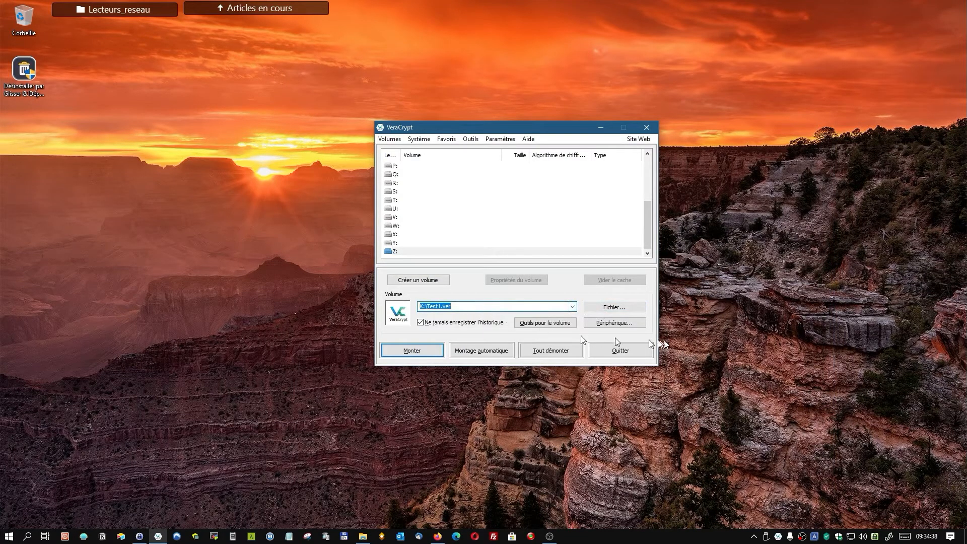
left_click(405, 350)
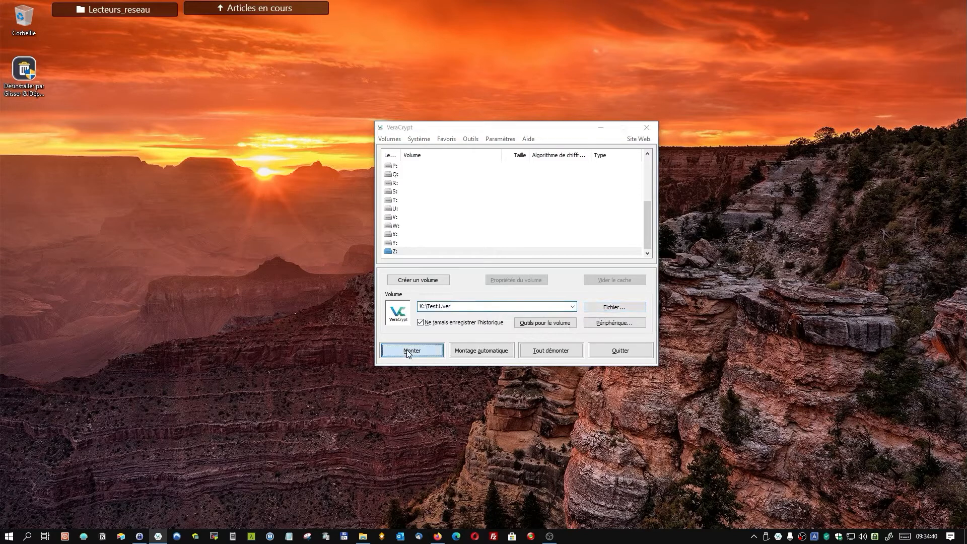
type("•••••••")
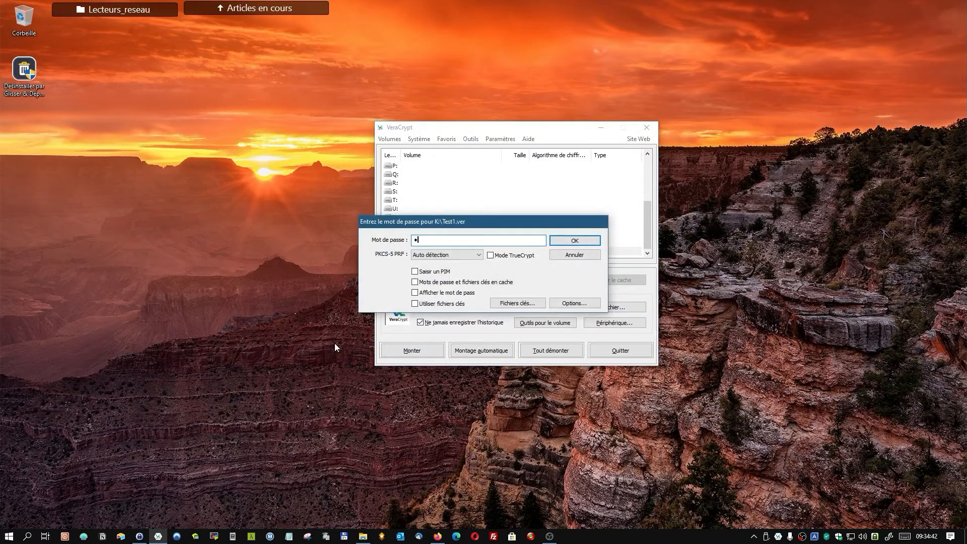
key("Return")
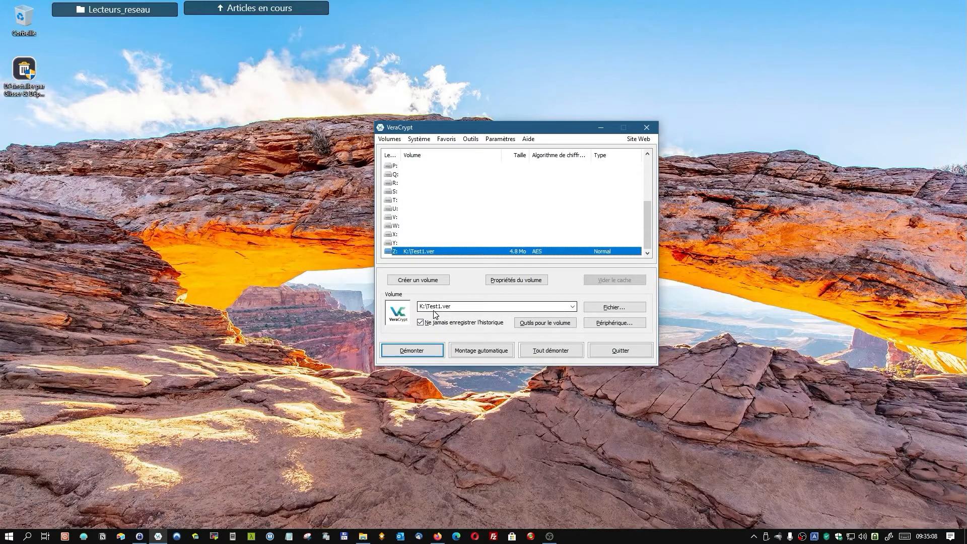
Step: Add the mounted K:\Test1.ver volume to the favourites with the default options and check its entry among them
left_click(447, 139)
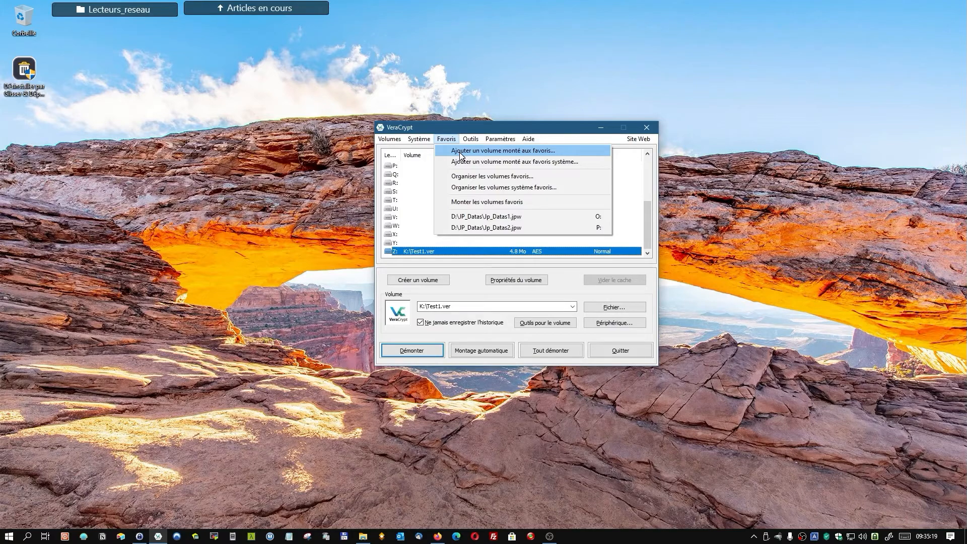
left_click(460, 152)
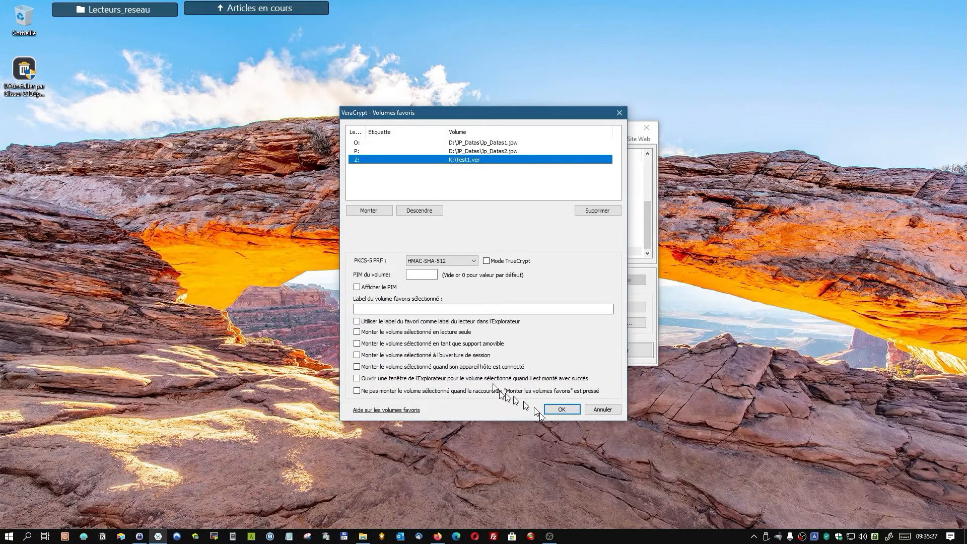
left_click(560, 408)
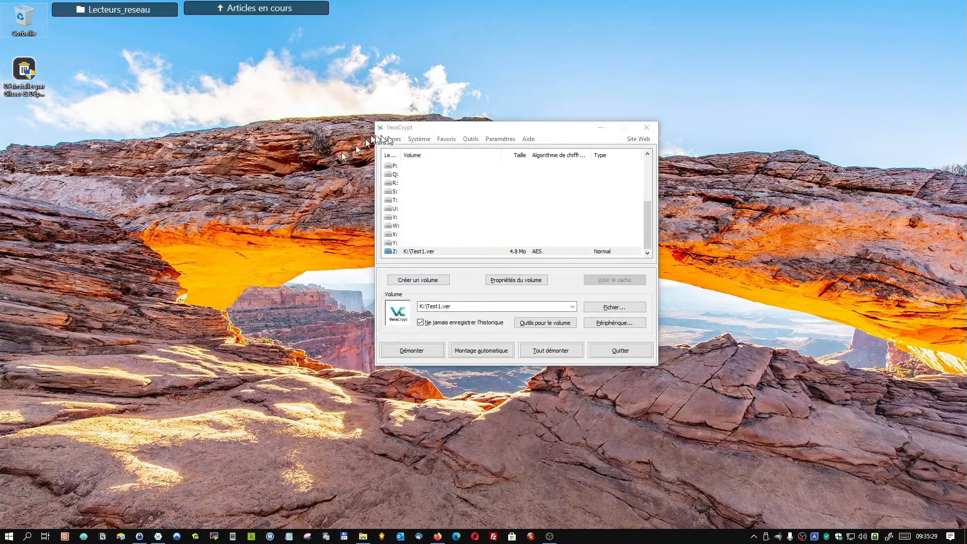
left_click(447, 139)
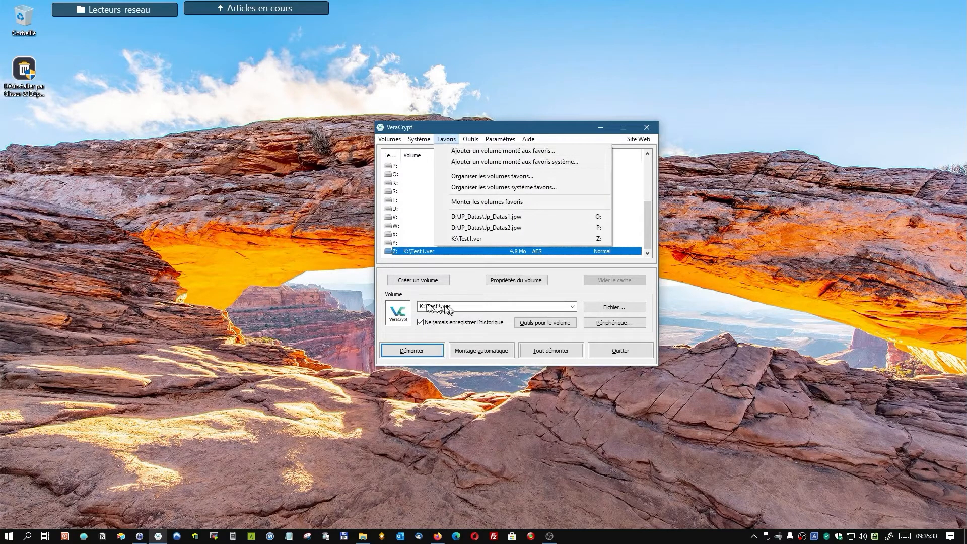
left_click(239, 233)
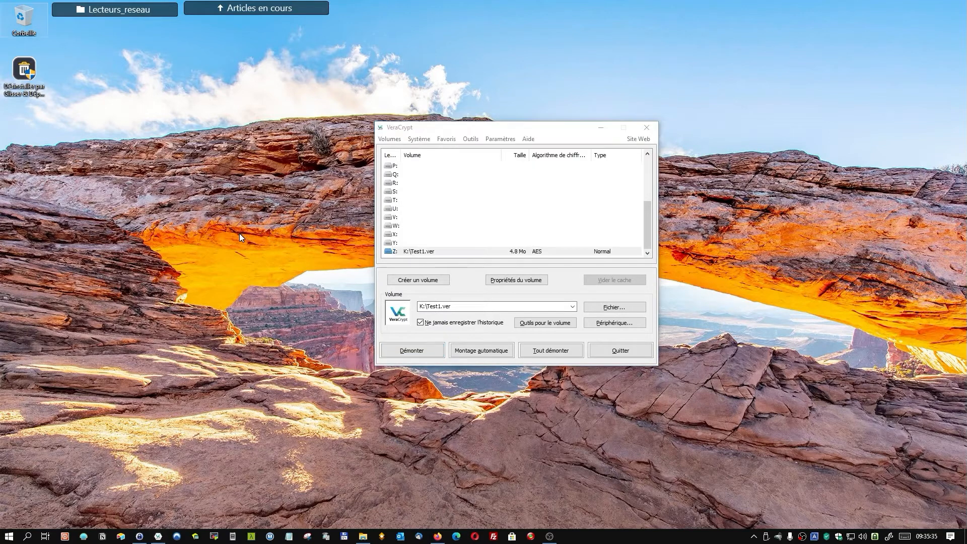
Step: Bring up the password prompt for mounting the favourite volume assigned to drive O: and cancel it
left_click(445, 139)
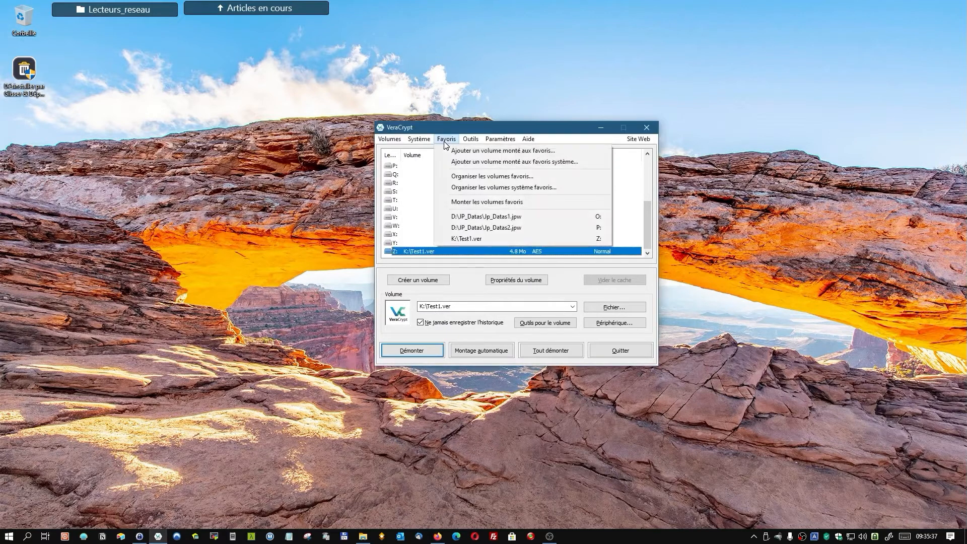
left_click(460, 217)
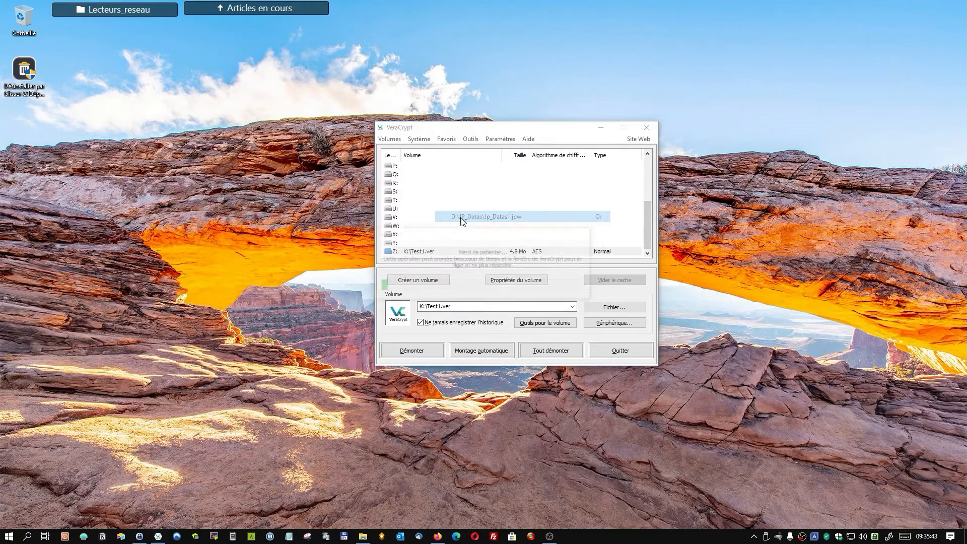
left_click_drag(437, 223, 469, 381)
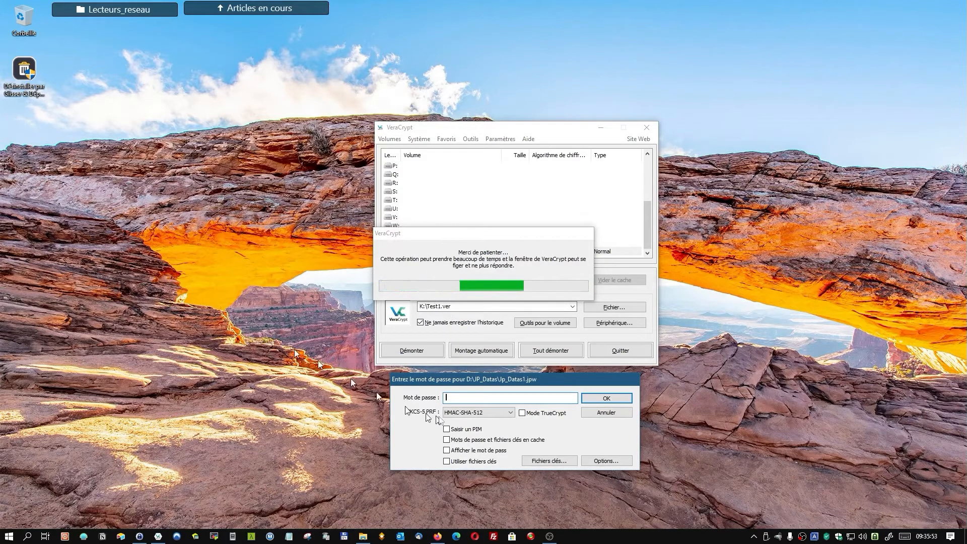
left_click(604, 412)
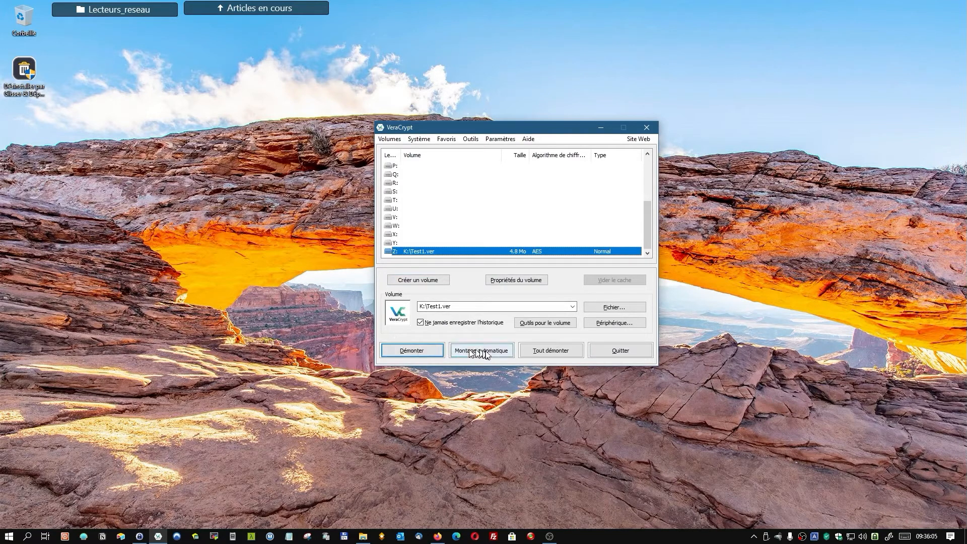
Step: Dismount all volumes and copy Test1.ver from ESD-USB (K:) to the Téléchargements folder in File Explorer
left_click(534, 351)
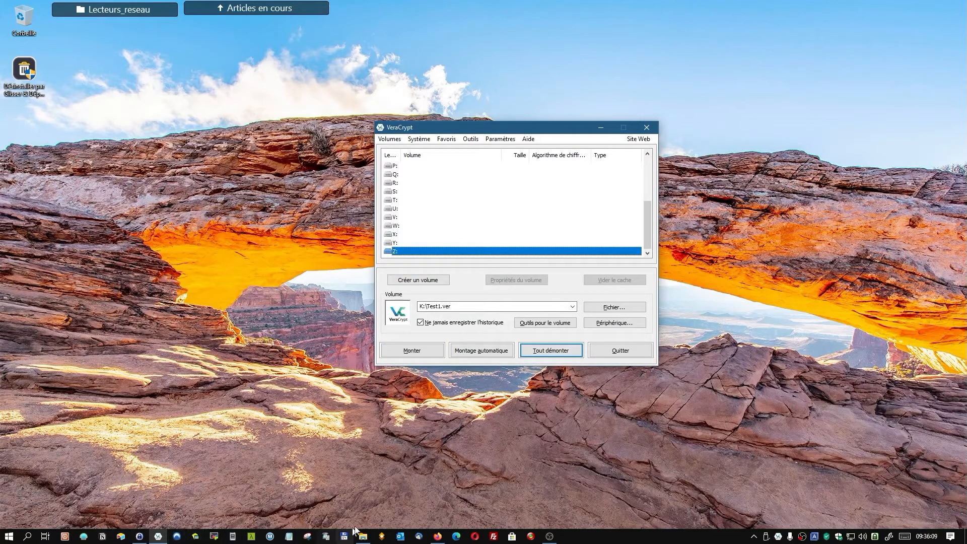
left_click(362, 535)
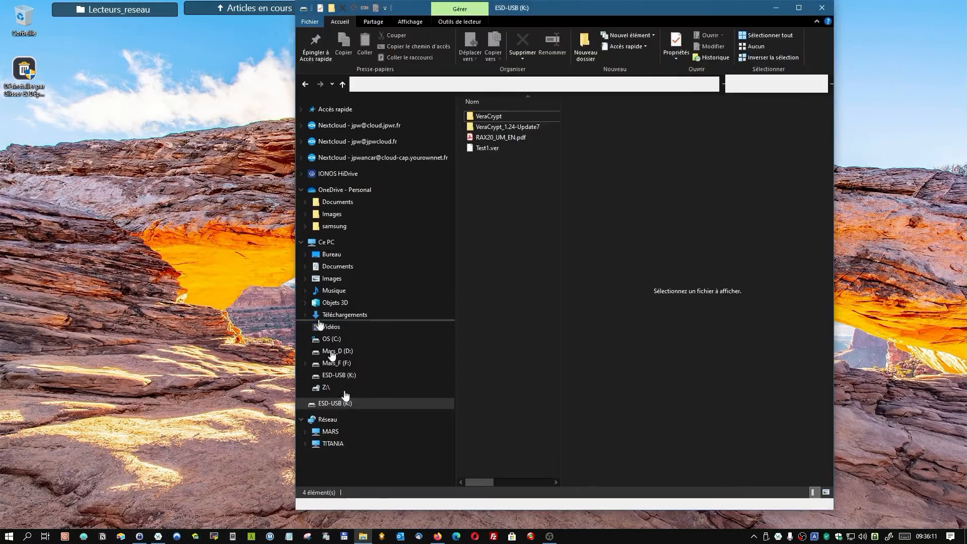
left_click(485, 152)
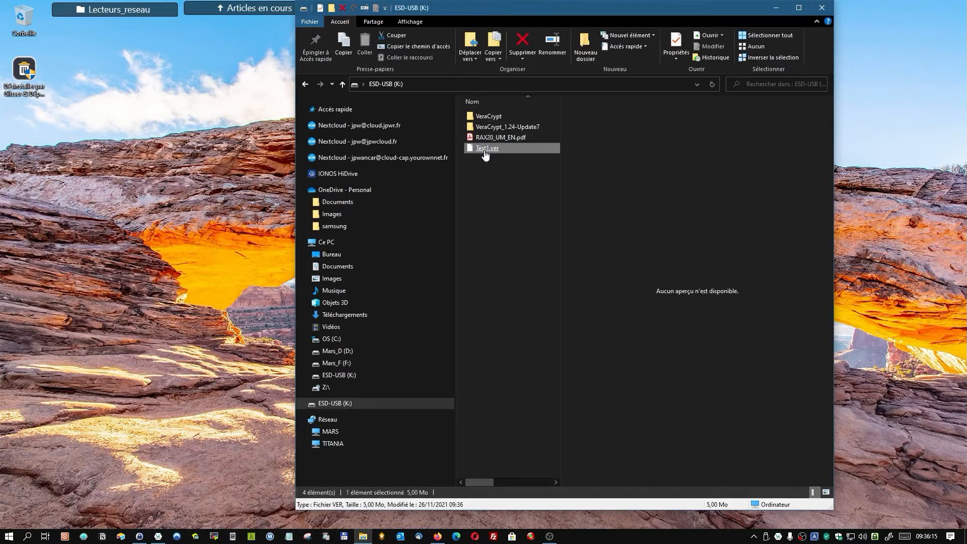
left_click_drag(485, 155, 397, 234)
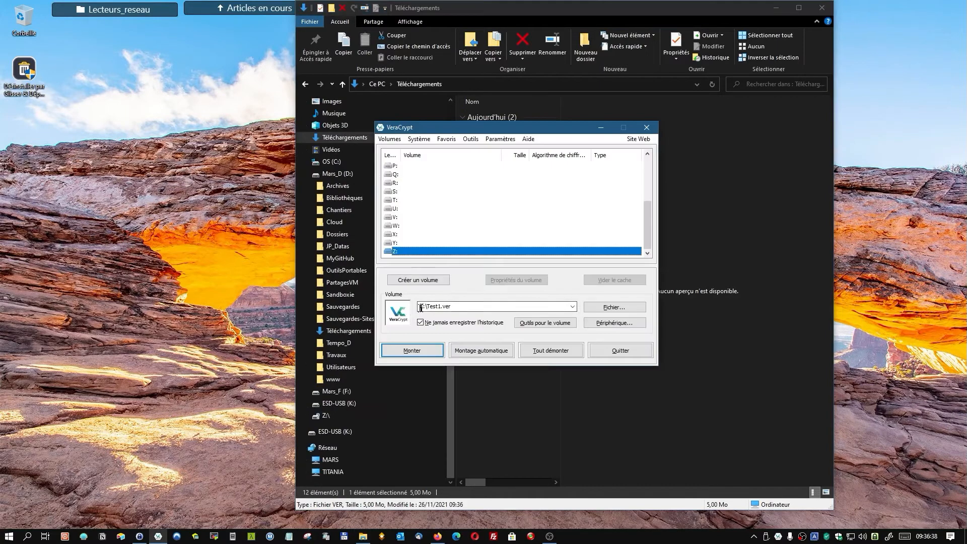
Step: Return to VeraCrypt, choose drive letter Y: and select Test1.ver from the Téléchargements folder as the volume file
left_click(397, 242)
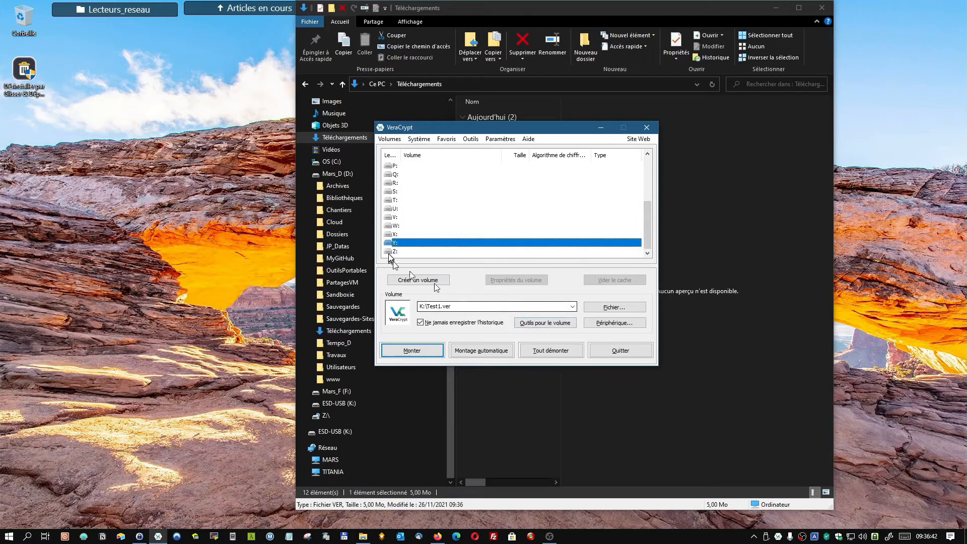
left_click(604, 306)
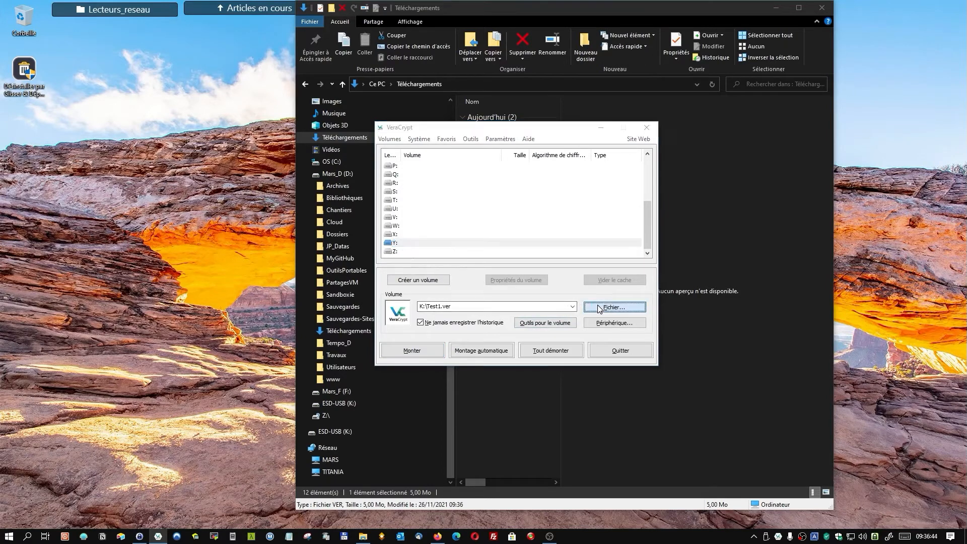
scroll(428, 262, "down", 5)
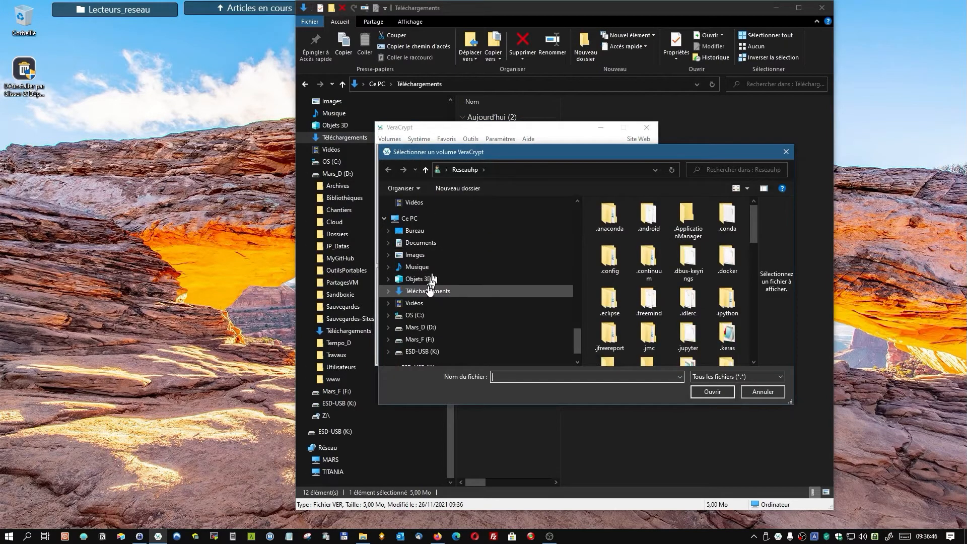
left_click(454, 291)
left_click(613, 231)
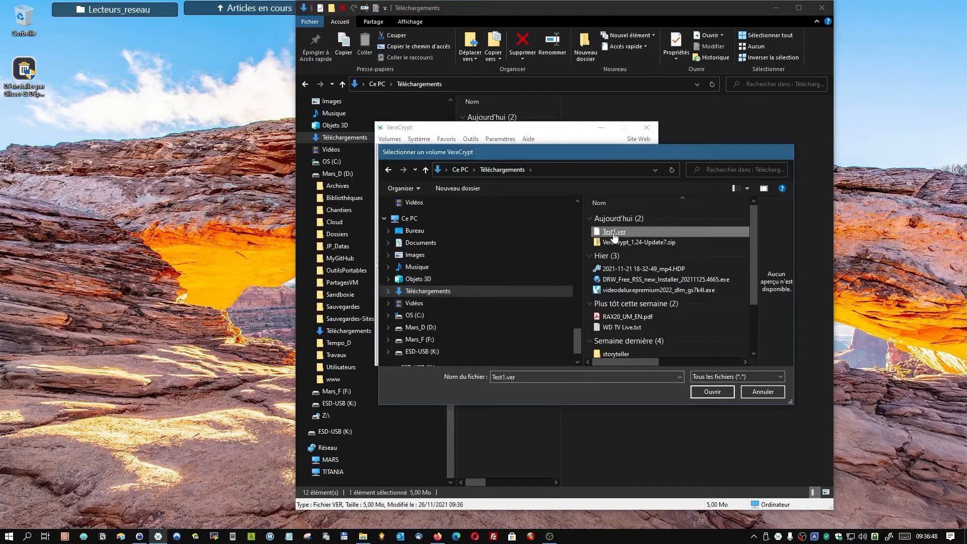
left_click(712, 392)
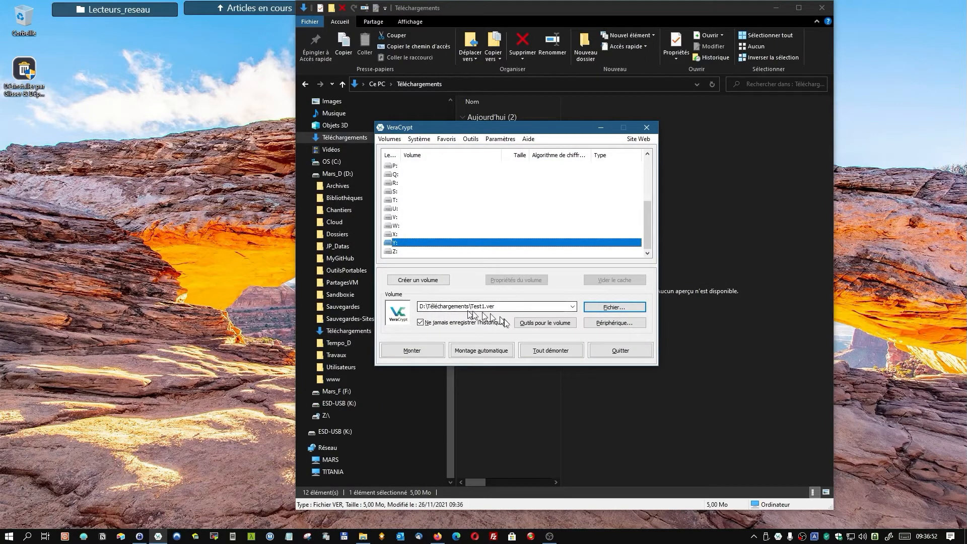
Step: Mount D:\Téléchargements\Test1.ver on drive letter Y:, entering the volume password
left_click(426, 351)
type("•")
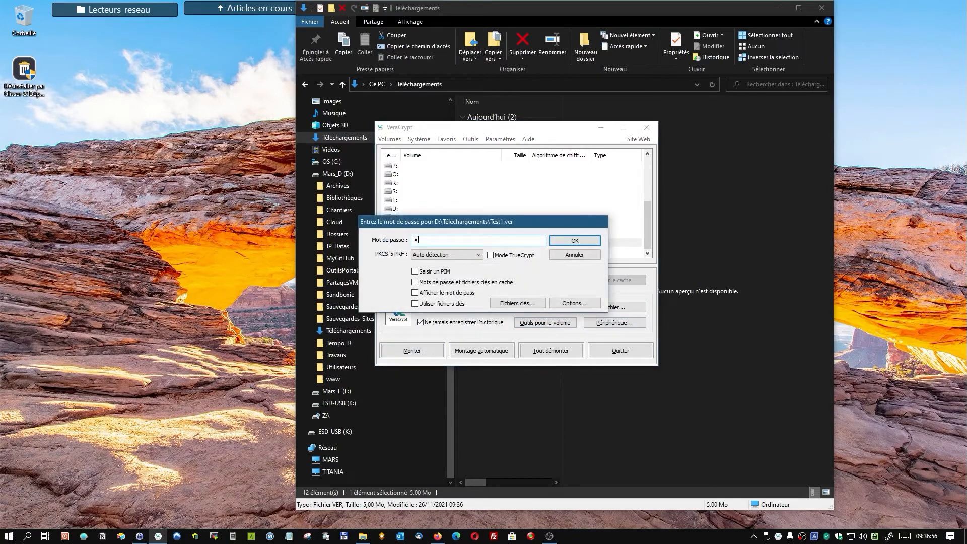
type("••••••")
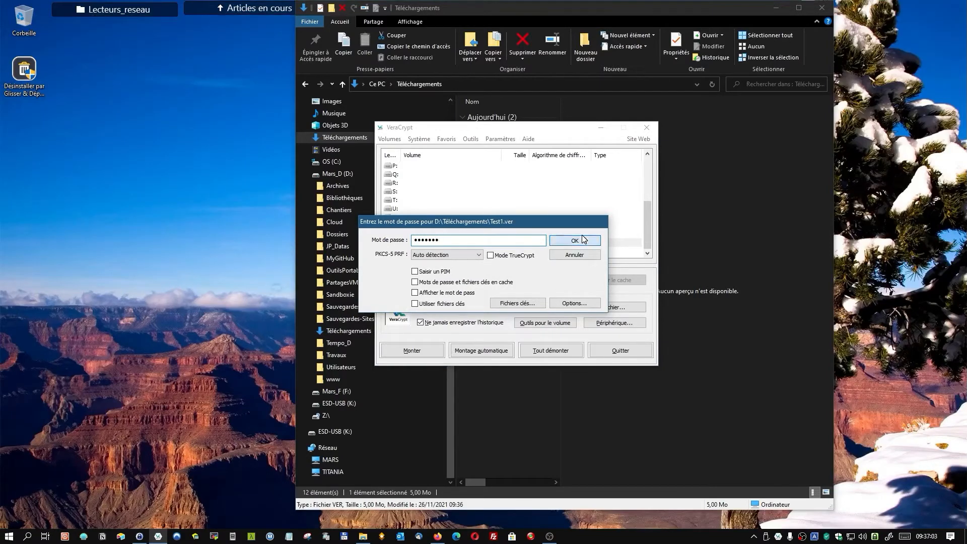
left_click(583, 240)
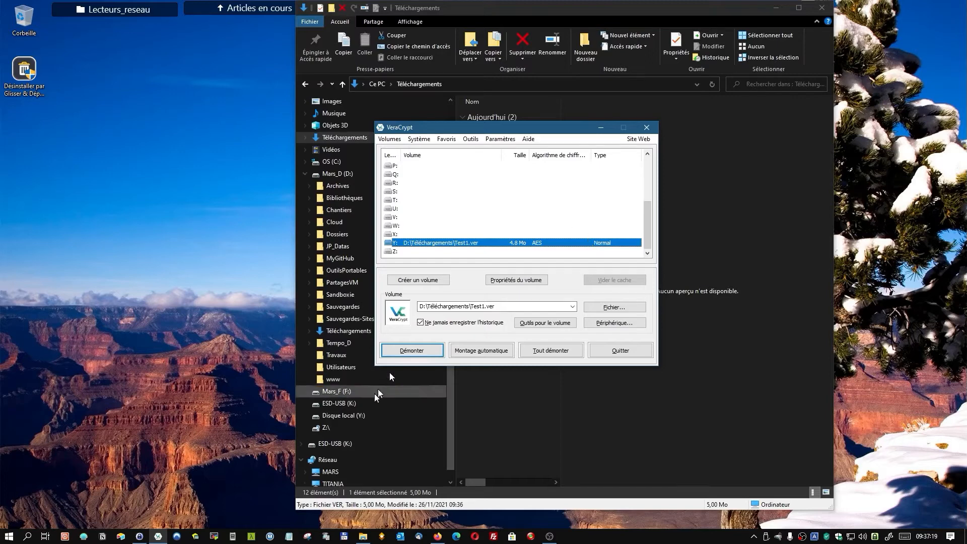
Step: Dismount all mounted volumes and minimize the File Explorer window
left_click(551, 353)
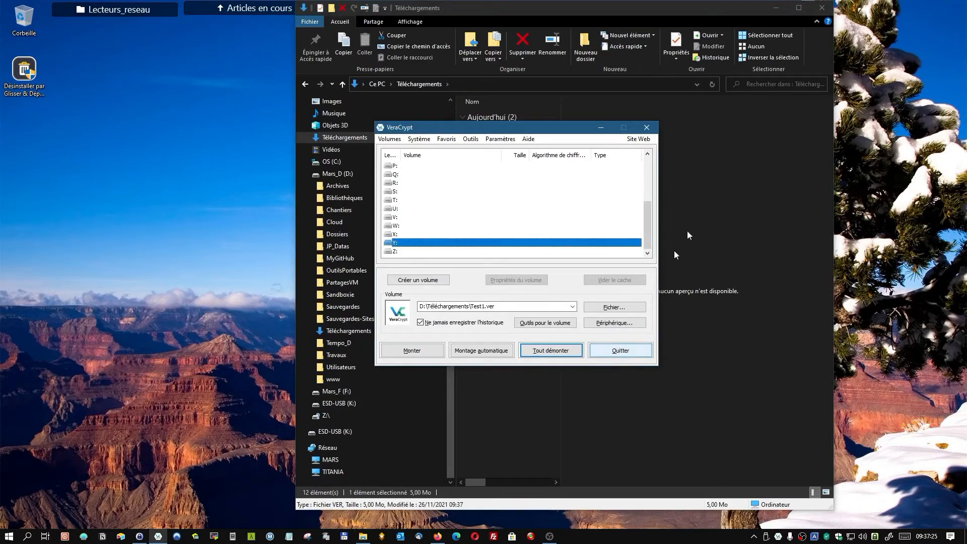
left_click(772, 9)
Step: Review the available volume commands, calling up the mount password prompt for D:\Téléchargements\Test1.ver and cancelling it
left_click(389, 140)
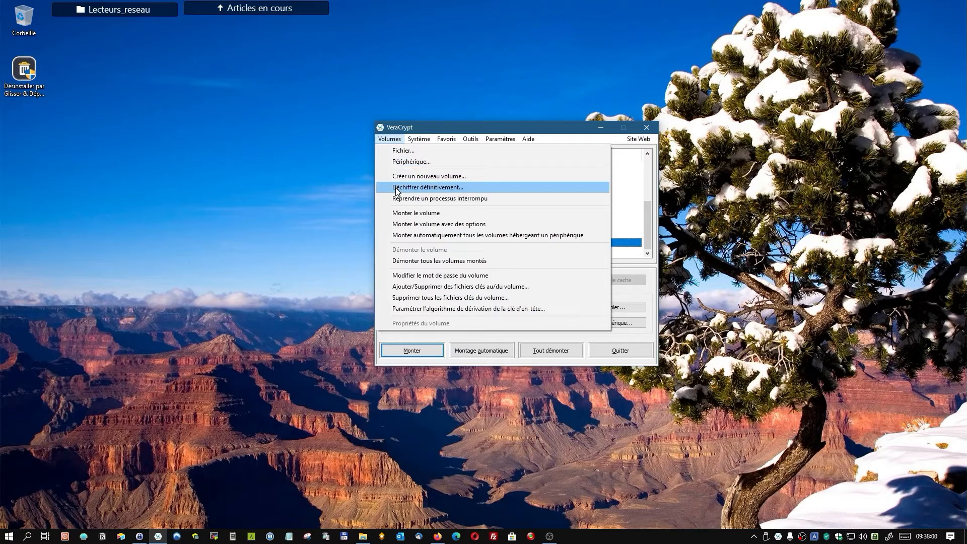
left_click(395, 216)
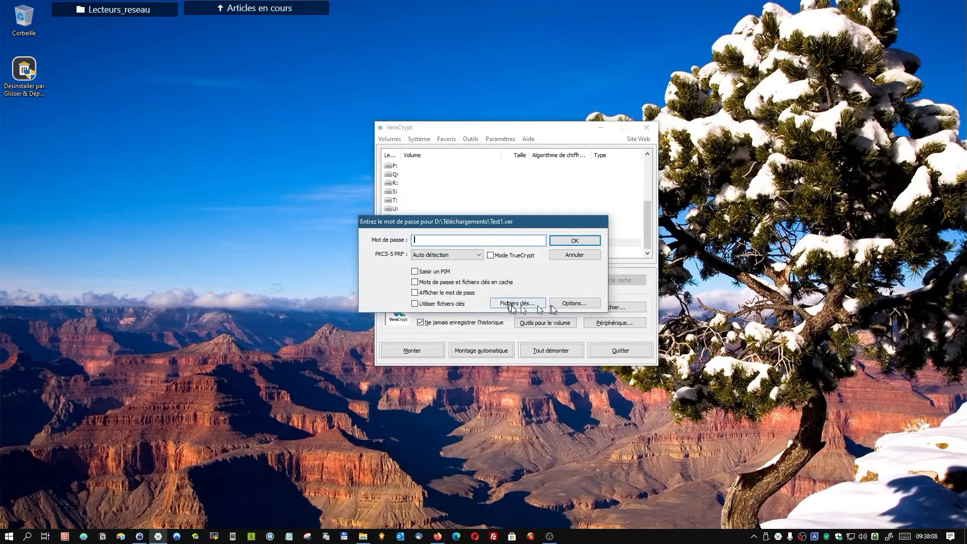
left_click(574, 254)
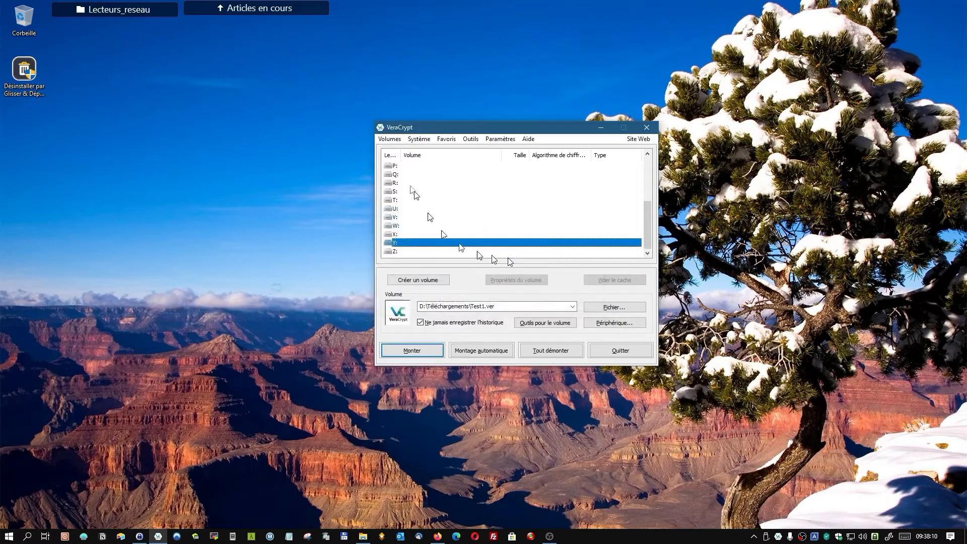
left_click(389, 139)
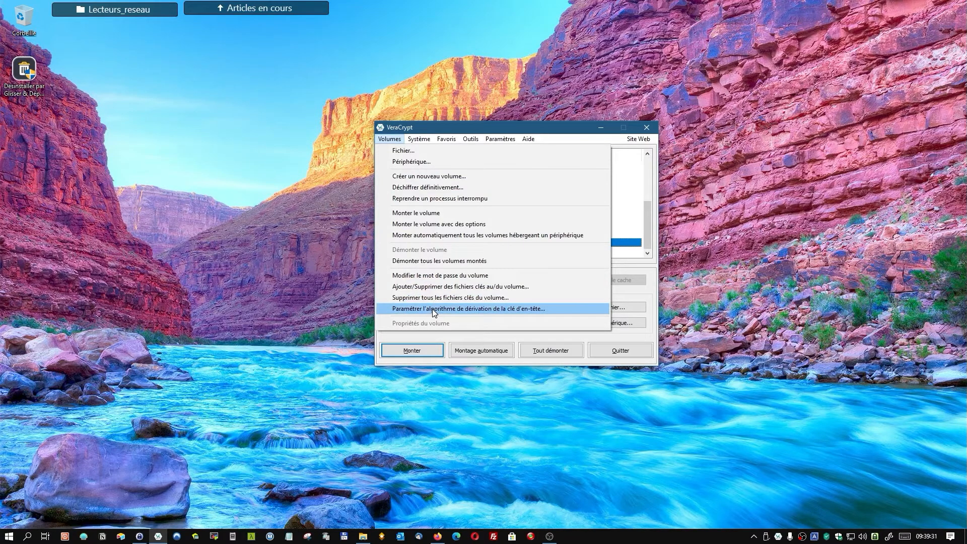
left_click(241, 147)
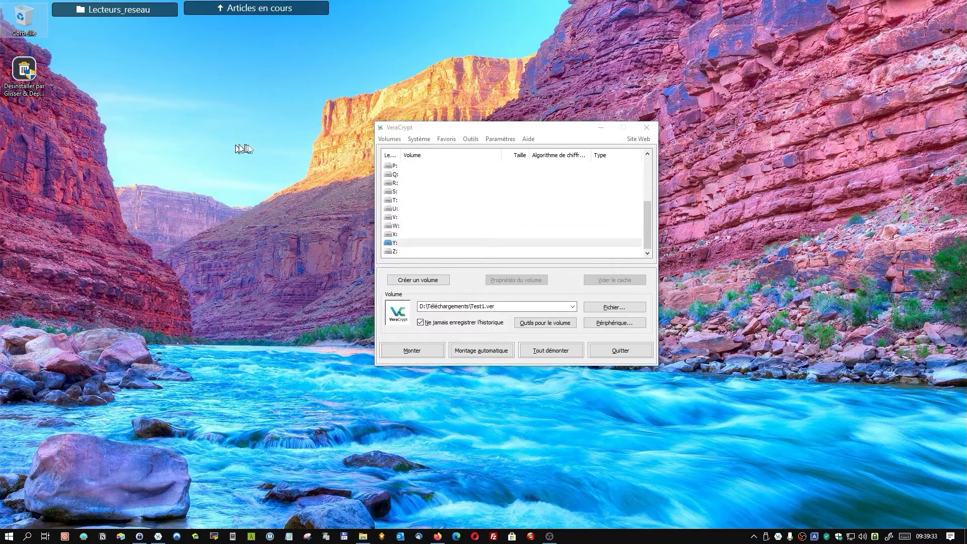
Step: Look at the wizard for encrypting the system partition or drive and cancel it
left_click(418, 139)
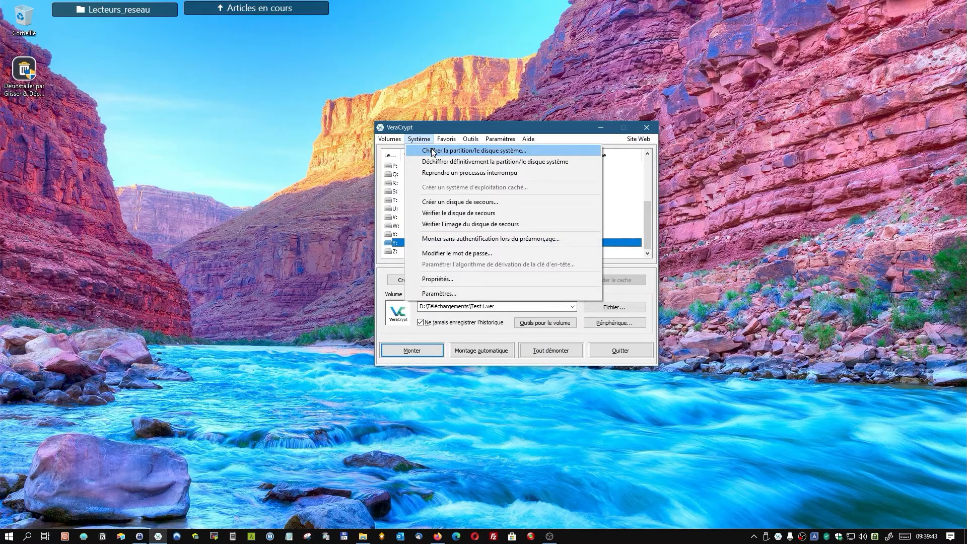
left_click(432, 151)
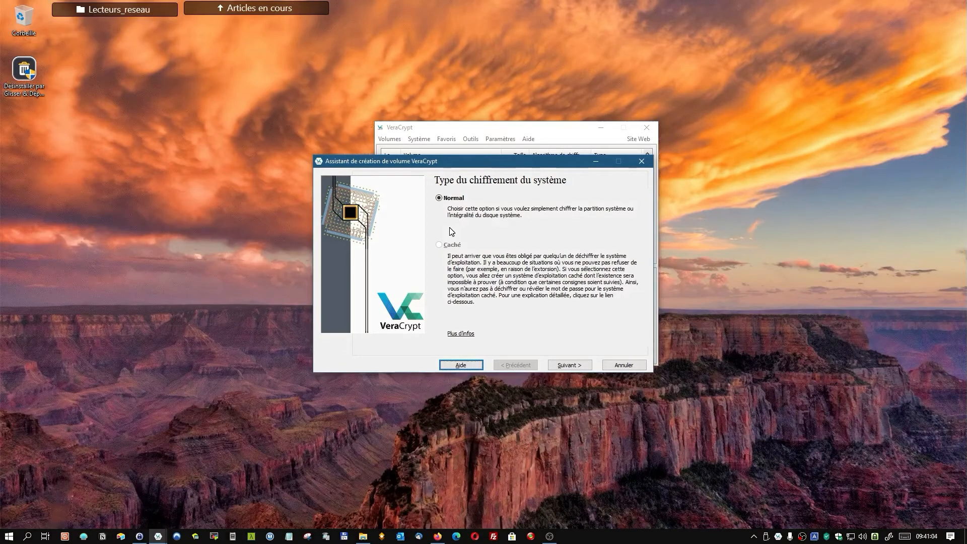
left_click(630, 364)
Step: Review the system encryption commands and try to open the system encryption settings
left_click(426, 141)
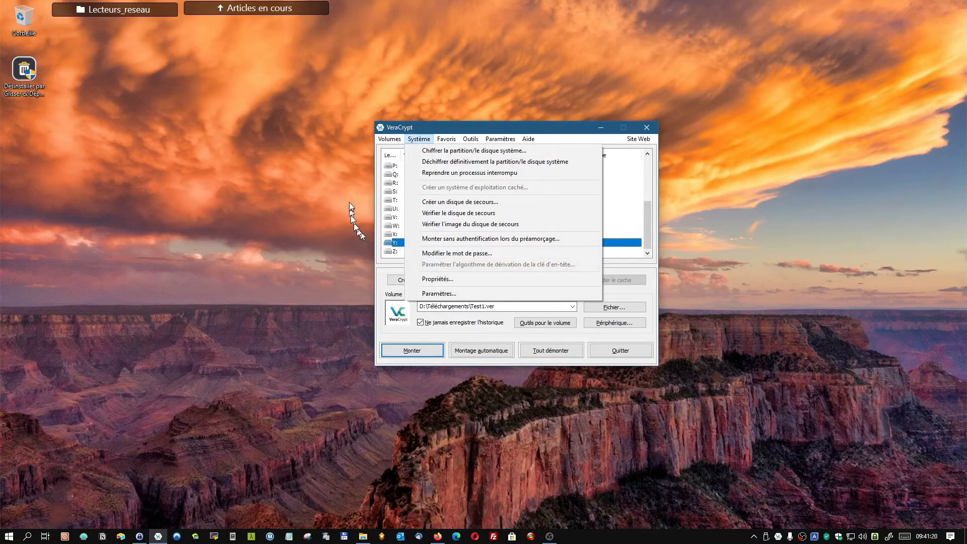
left_click(433, 294)
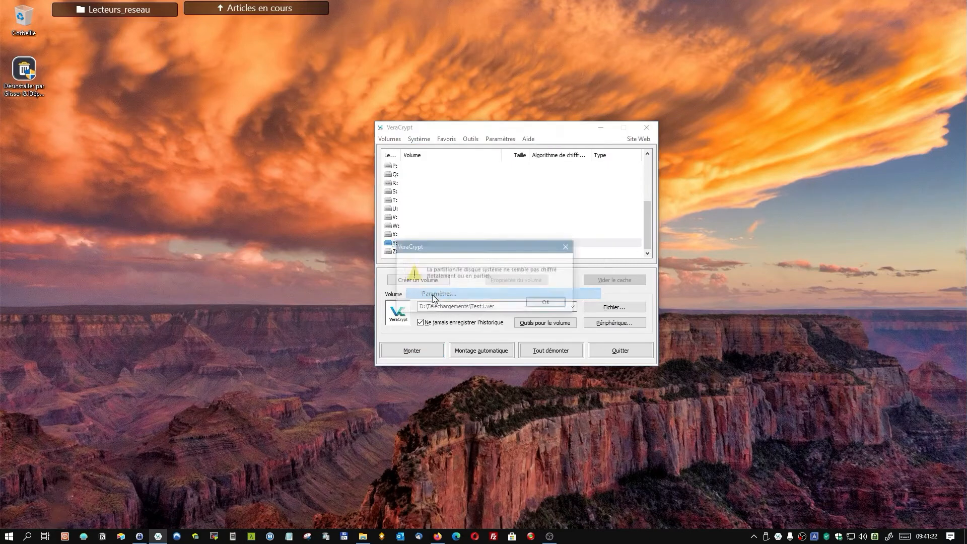
left_click(547, 303)
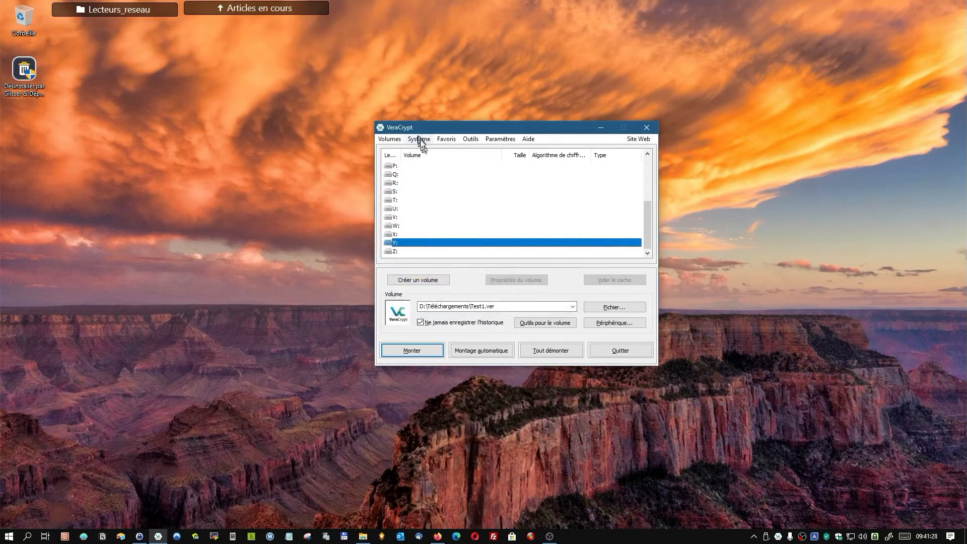
Step: Remove K:\Test1.ver from the favourite volumes and save the list
left_click(443, 144)
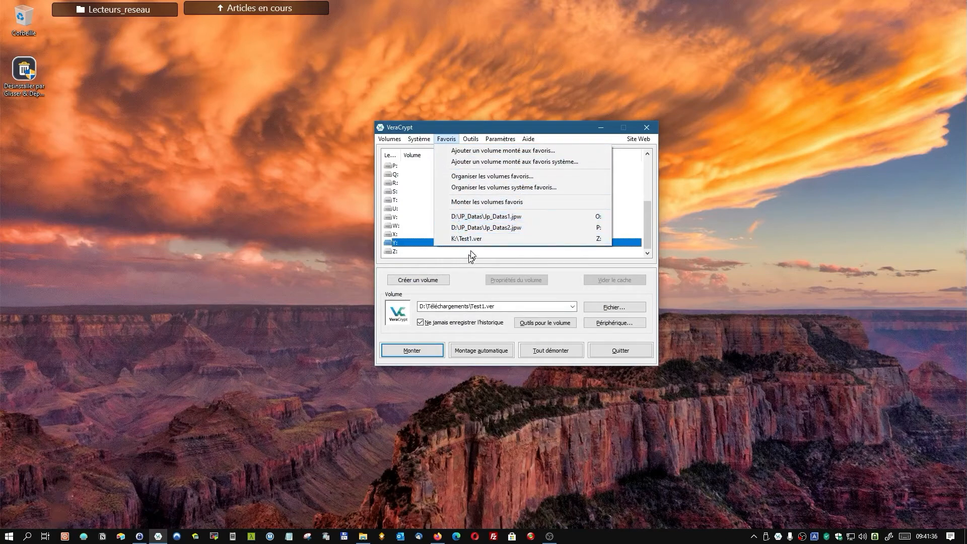
left_click(484, 176)
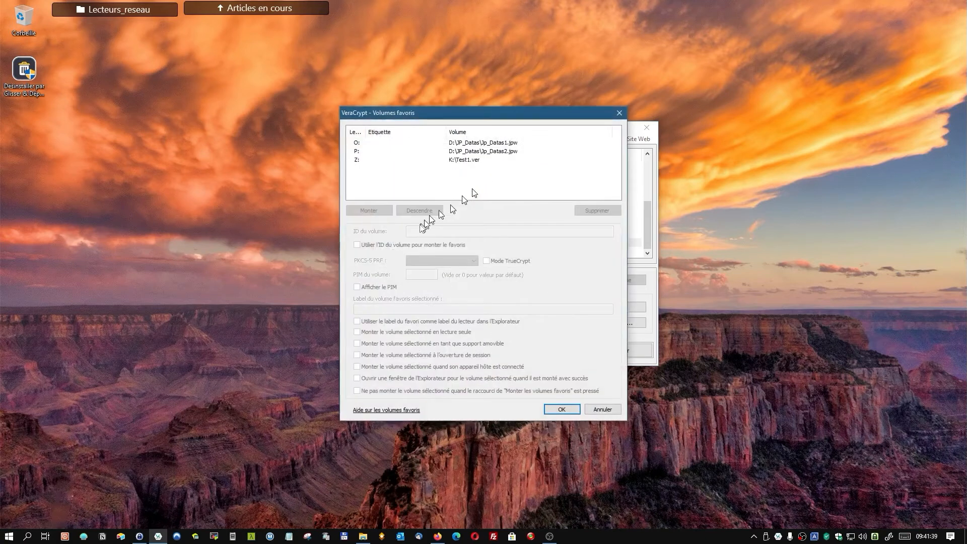
left_click(462, 161)
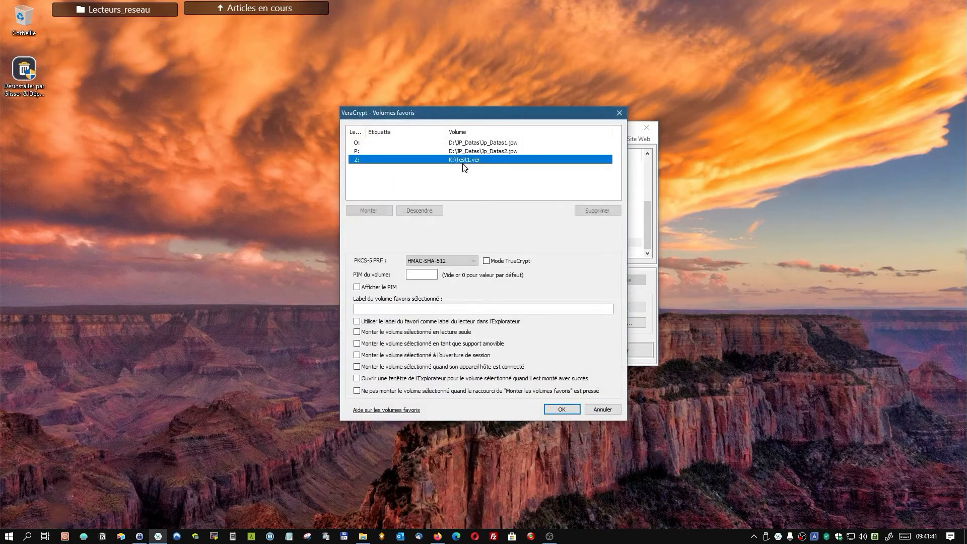
left_click(598, 210)
left_click(560, 408)
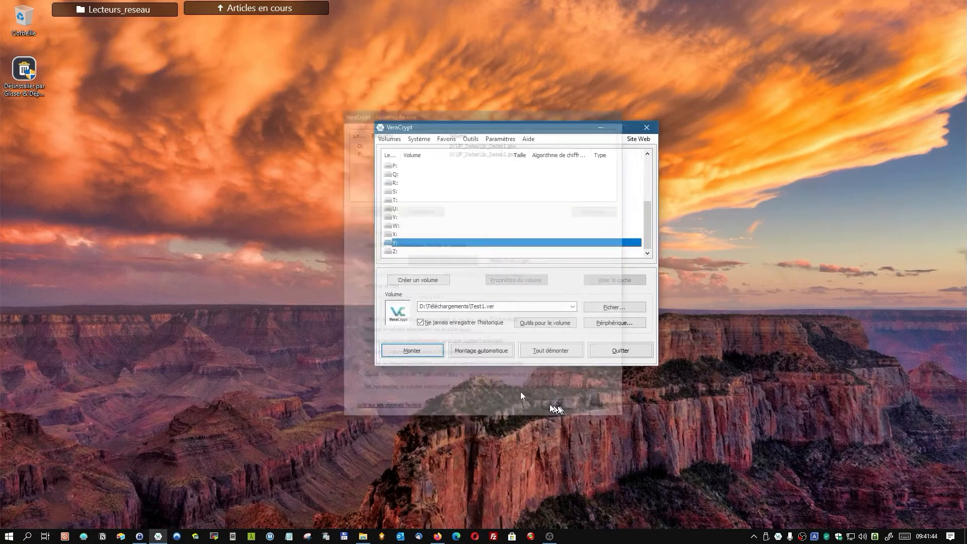
Step: Review the tools and settings commands, then look at the available interface languages and cancel without changing the language
left_click(470, 139)
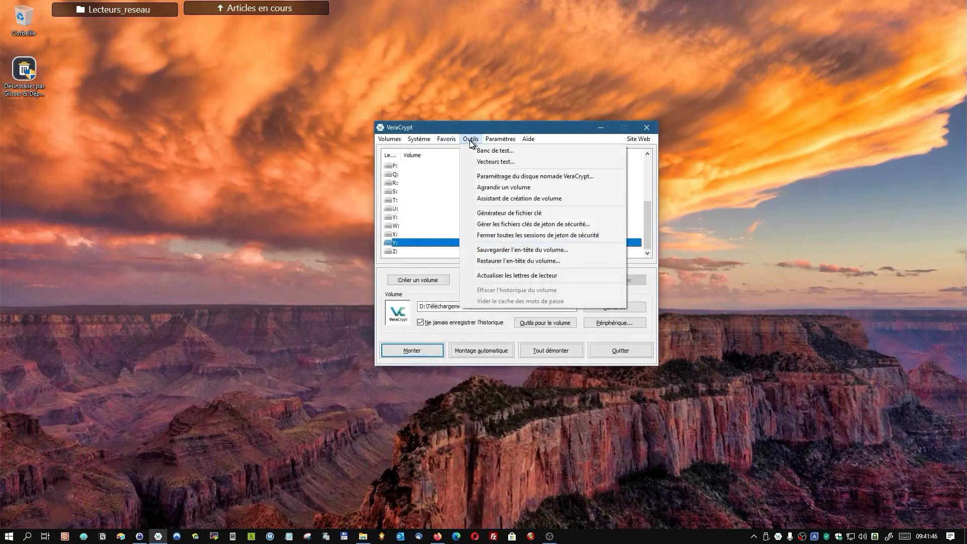
mouse_move(484, 143)
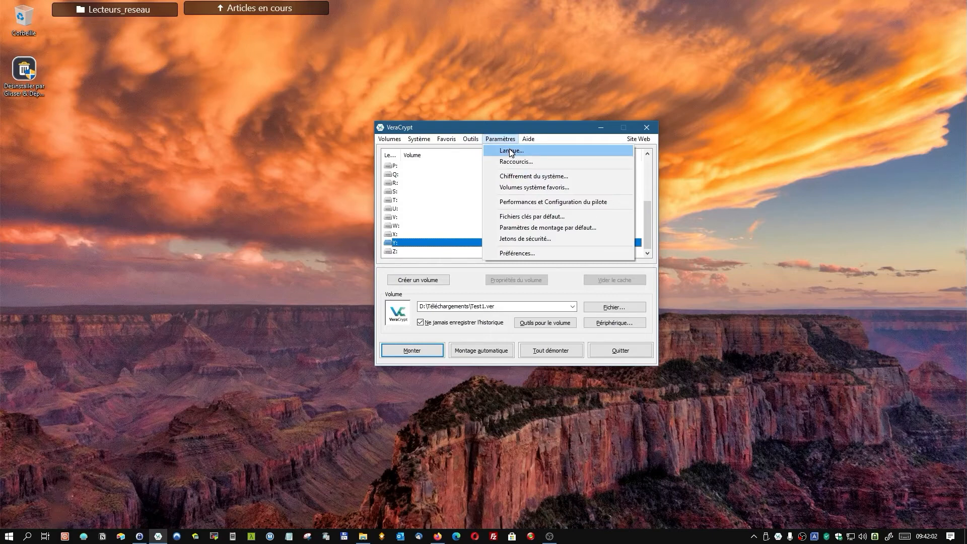
left_click(510, 151)
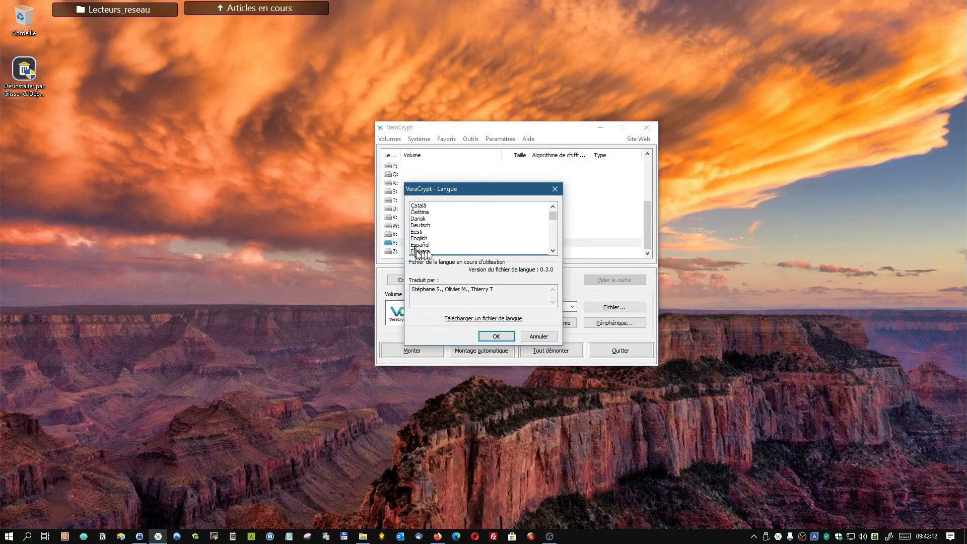
left_click(536, 337)
Step: Review the VeraCrypt preferences for mounting, automatic dismounting, Windows behaviour and password caching, and close them
left_click(500, 139)
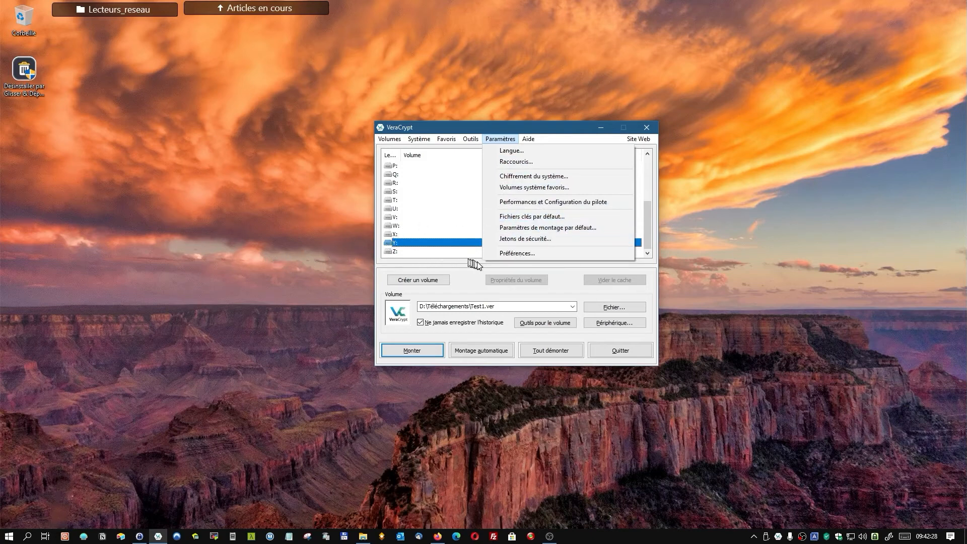
left_click(516, 253)
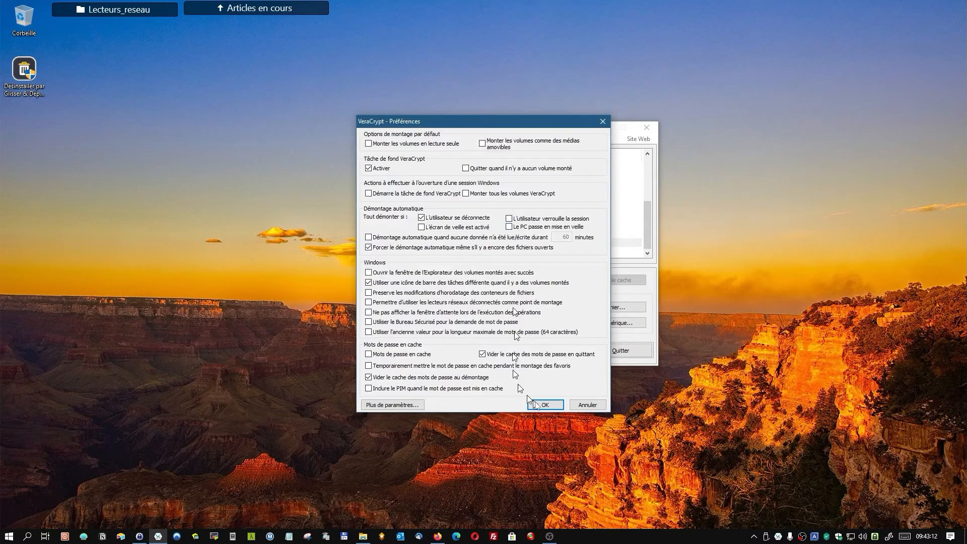
left_click(541, 404)
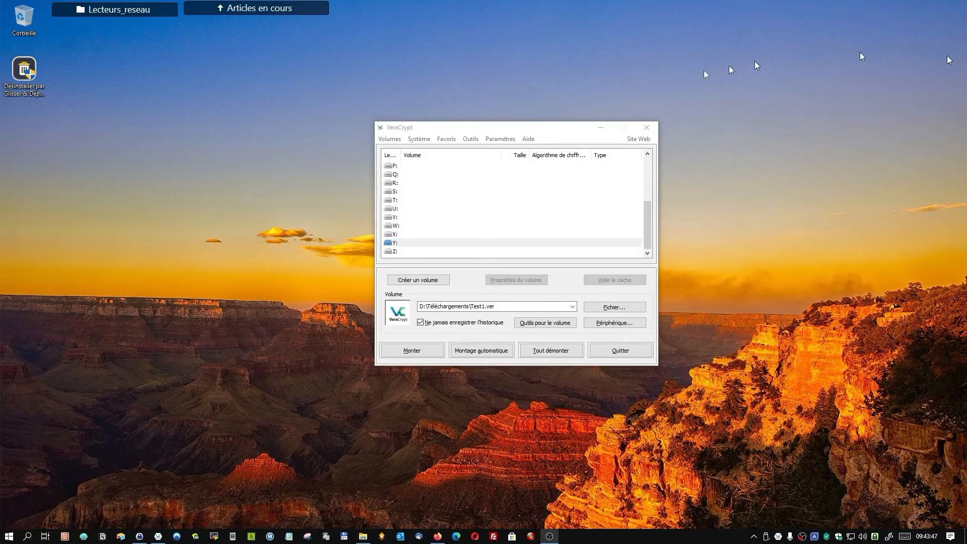
Step: Start creating a new volume that encrypts a non-system partition or drive, as a standard VeraCrypt volume
left_click(387, 139)
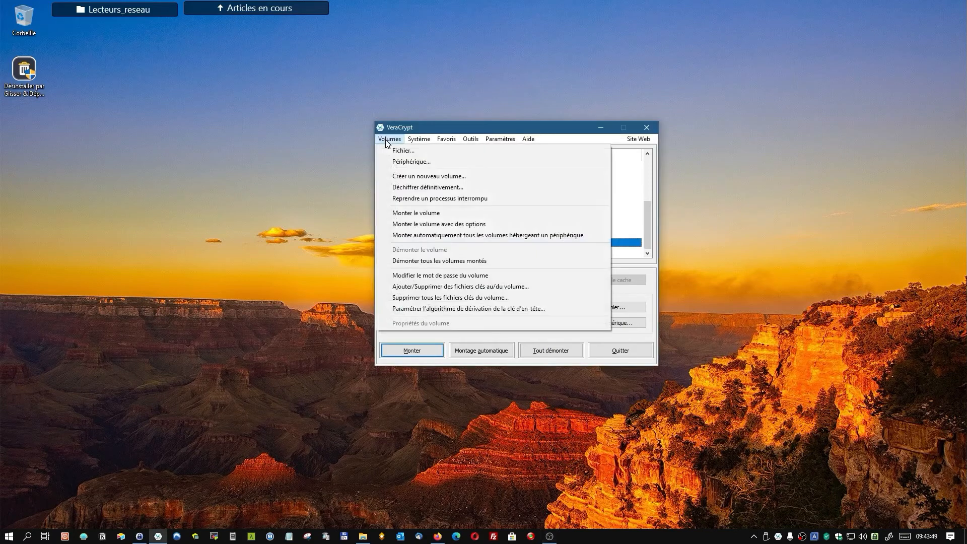
left_click(406, 177)
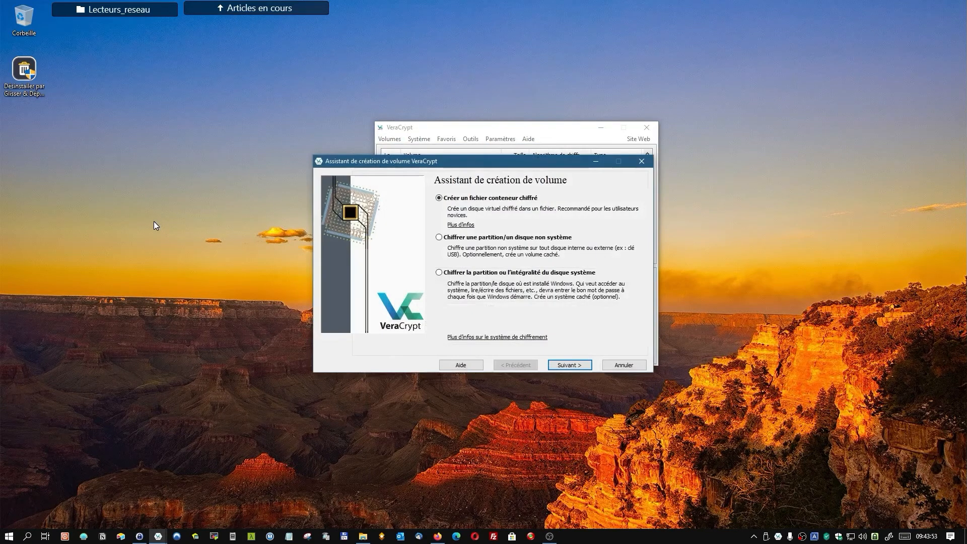
left_click(452, 238)
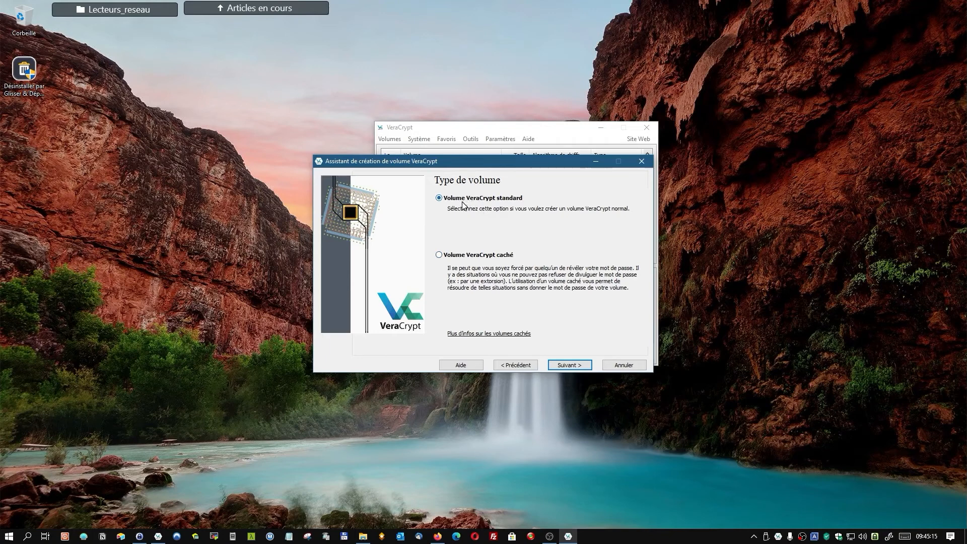
left_click(569, 364)
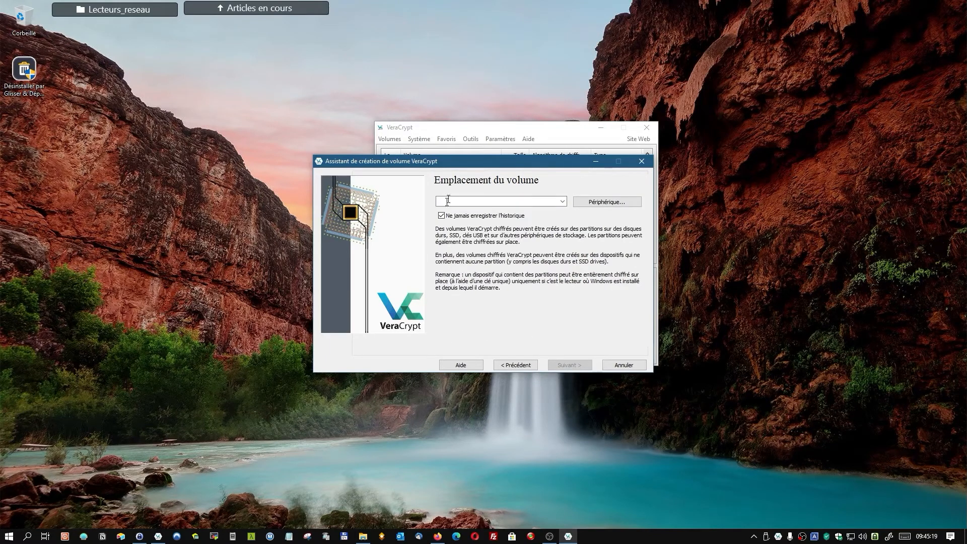
Step: Choose the removable drive partition \Device\Harddisk6\Partition1 (K:, ESD-USB) as the volume location
left_click(610, 204)
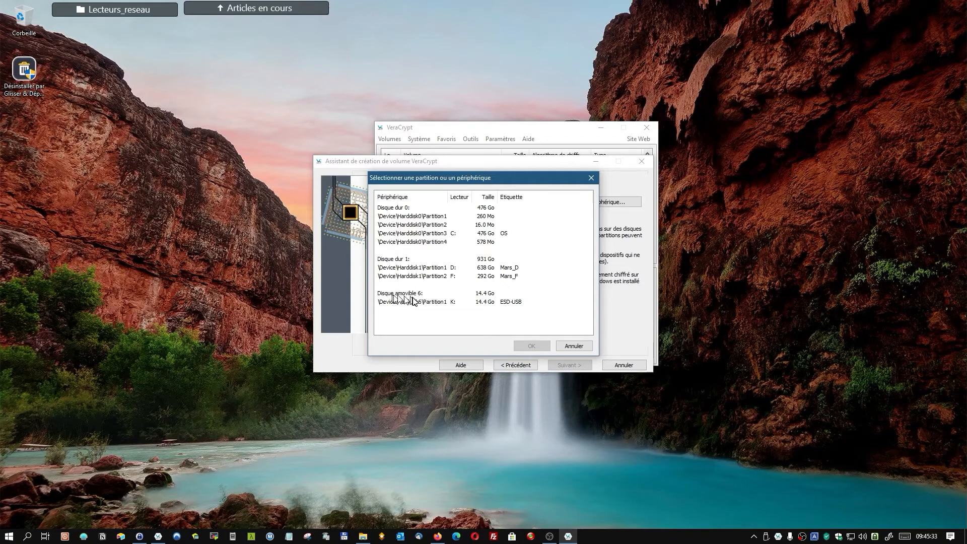
left_click(434, 303)
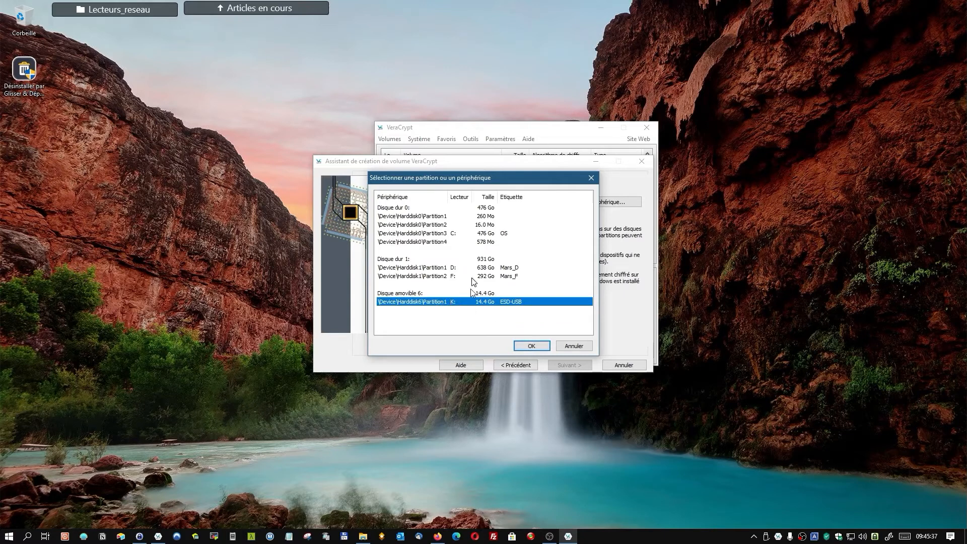
left_click(537, 347)
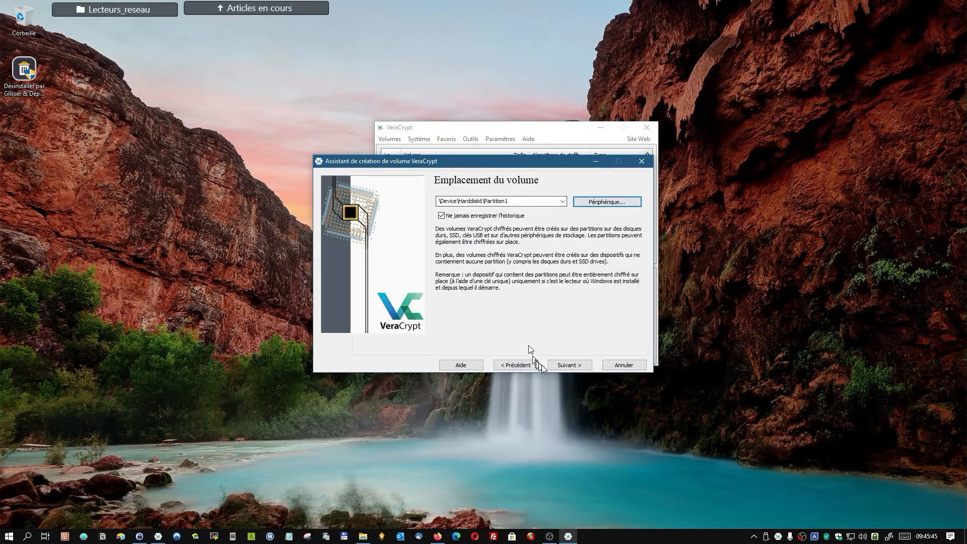
left_click(569, 364)
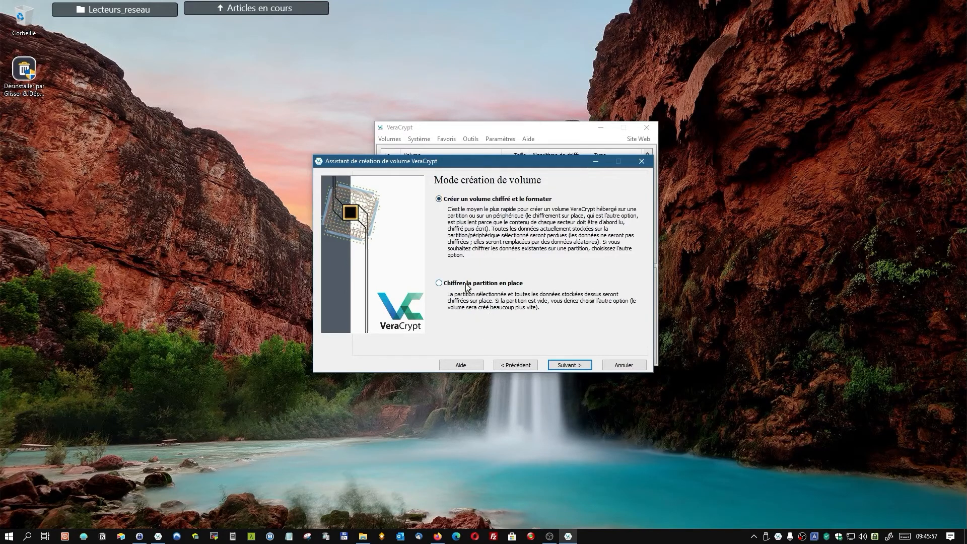
Step: Accept creating an encrypted and formatted volume with AES encryption, SHA-512 hashing and the full partition size
left_click(568, 365)
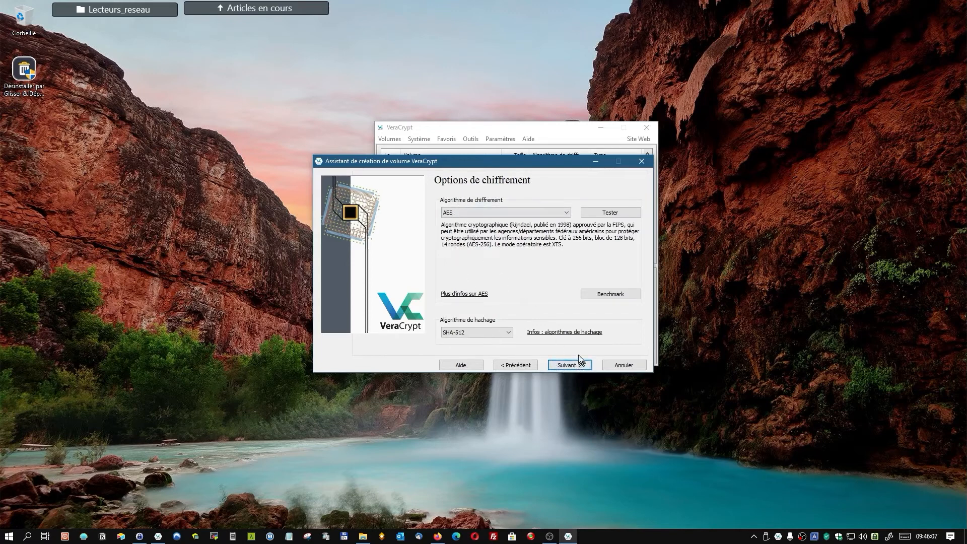
left_click(573, 366)
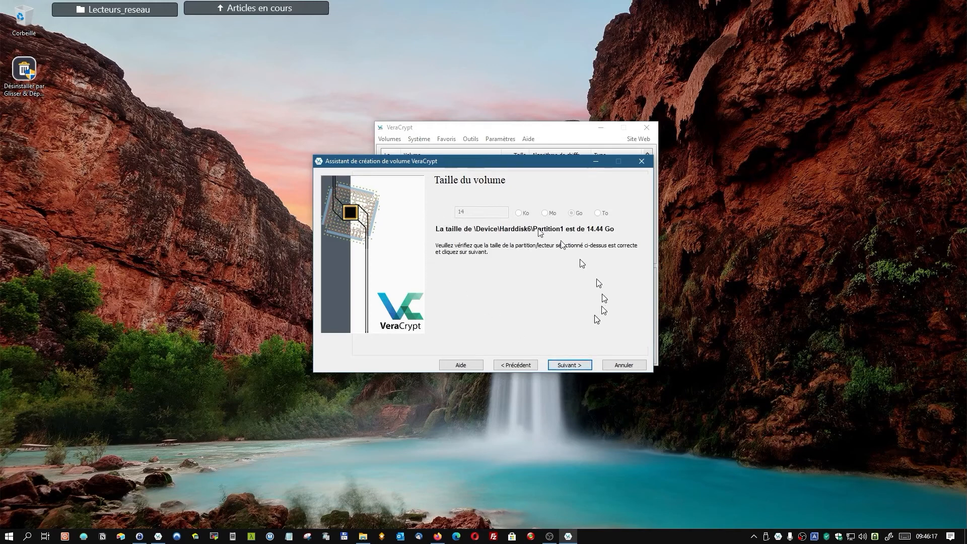
left_click(570, 365)
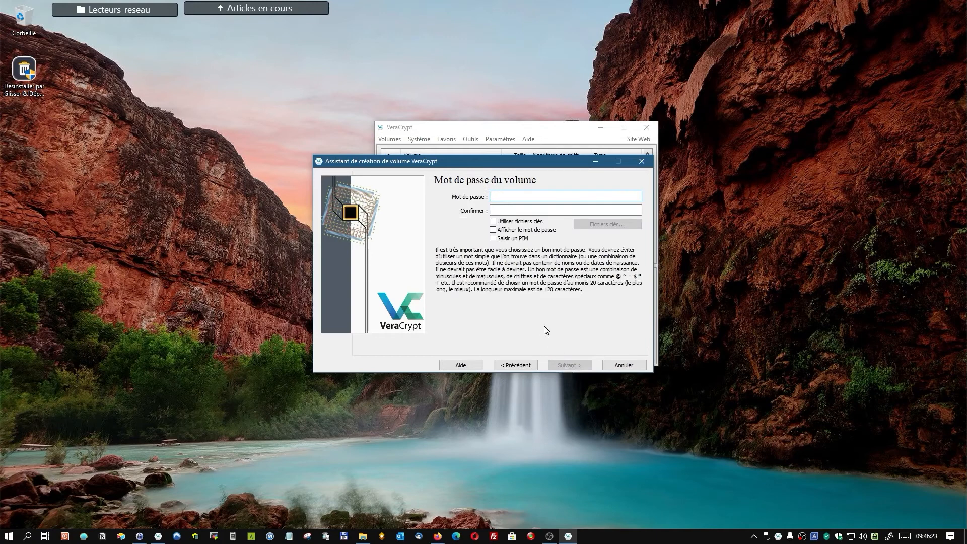
Step: Enter and confirm the volume password, accepting it despite its short length
type("•••")
left_click(538, 213)
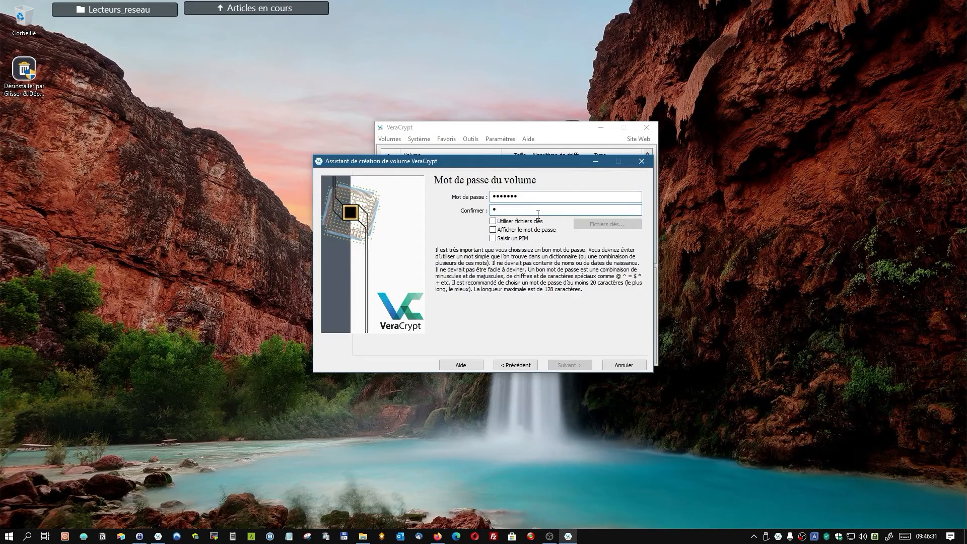
type("•••••••")
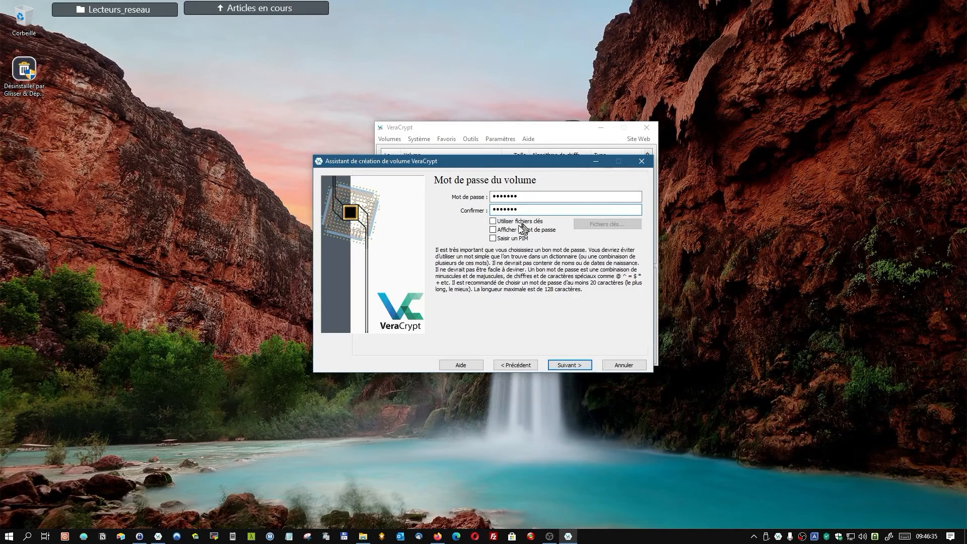
left_click(571, 364)
left_click(514, 317)
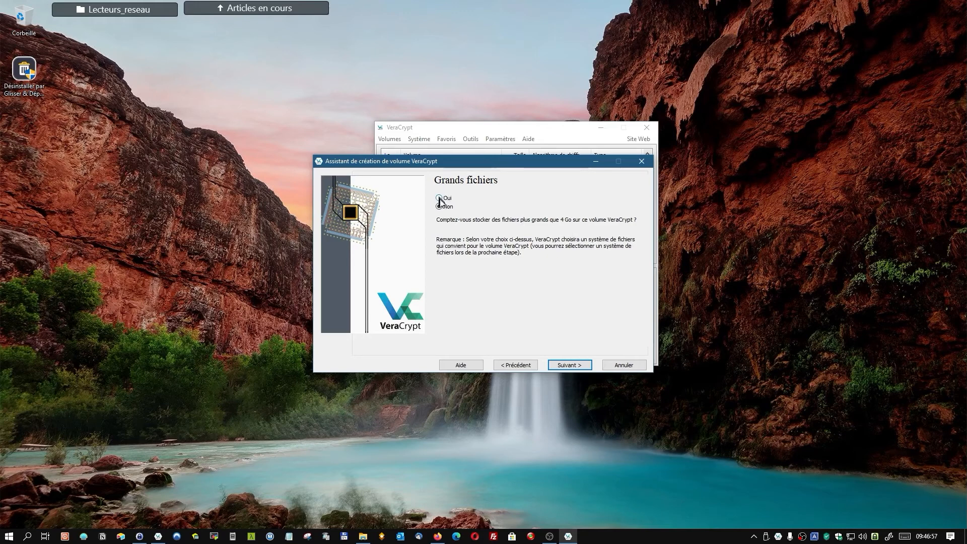
Step: Set the volume's file system to NTFS and enable quick formatting, accepting its use
left_click(570, 364)
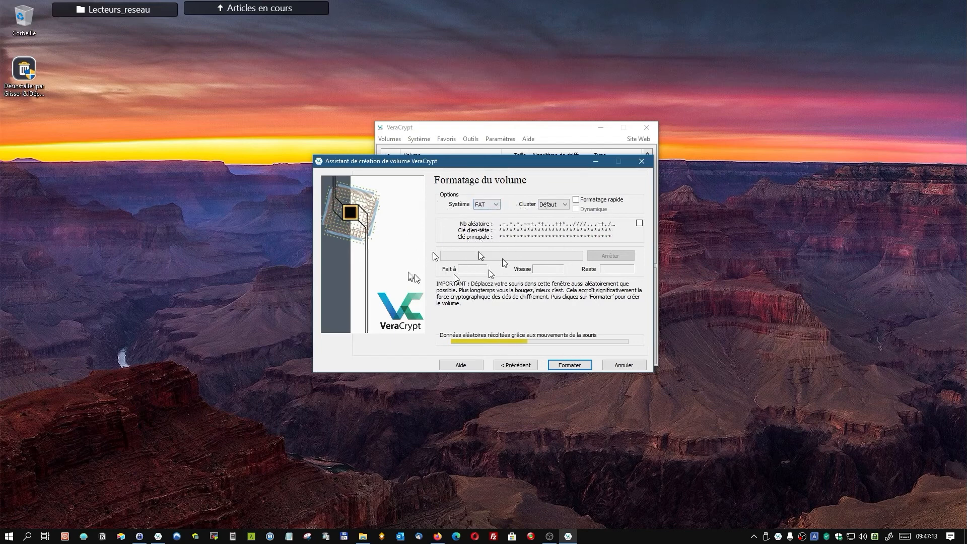
left_click(497, 204)
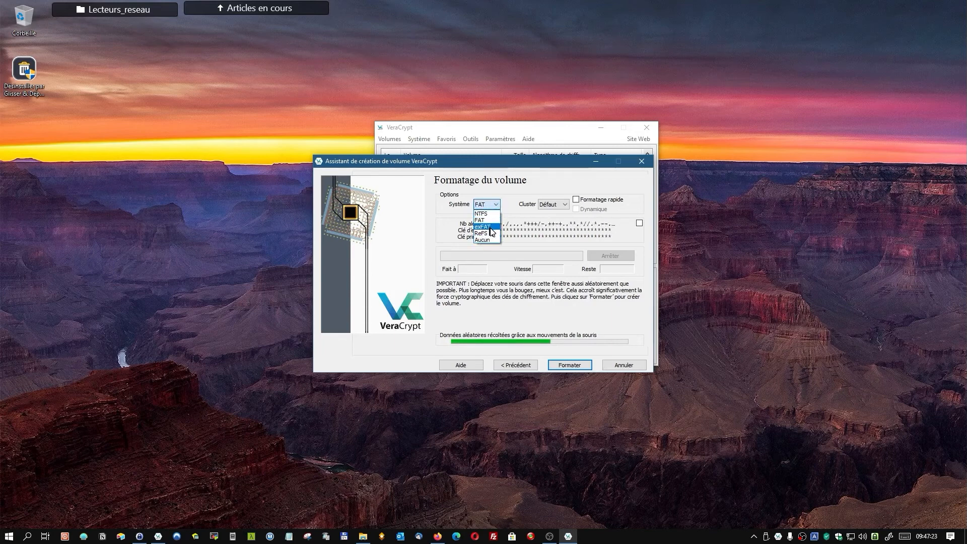
left_click(482, 214)
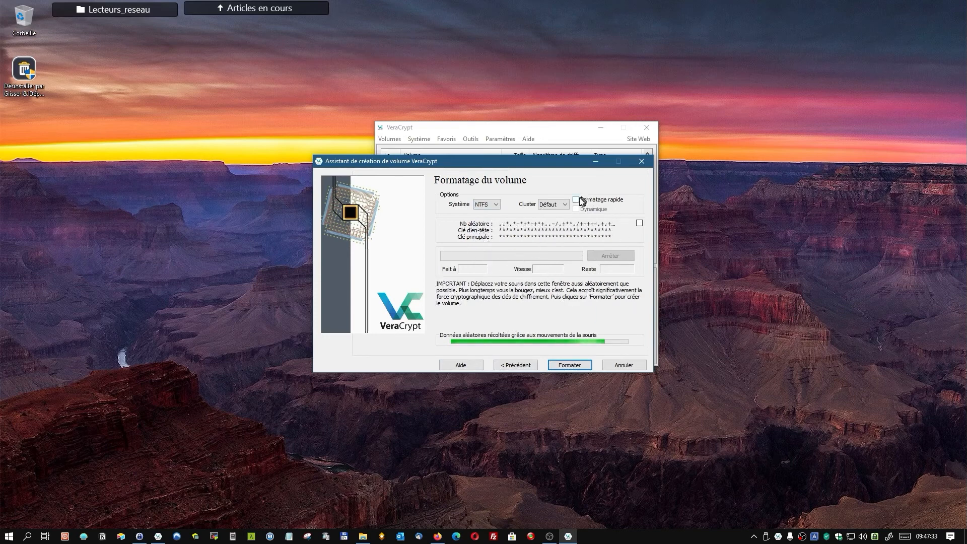
left_click(577, 200)
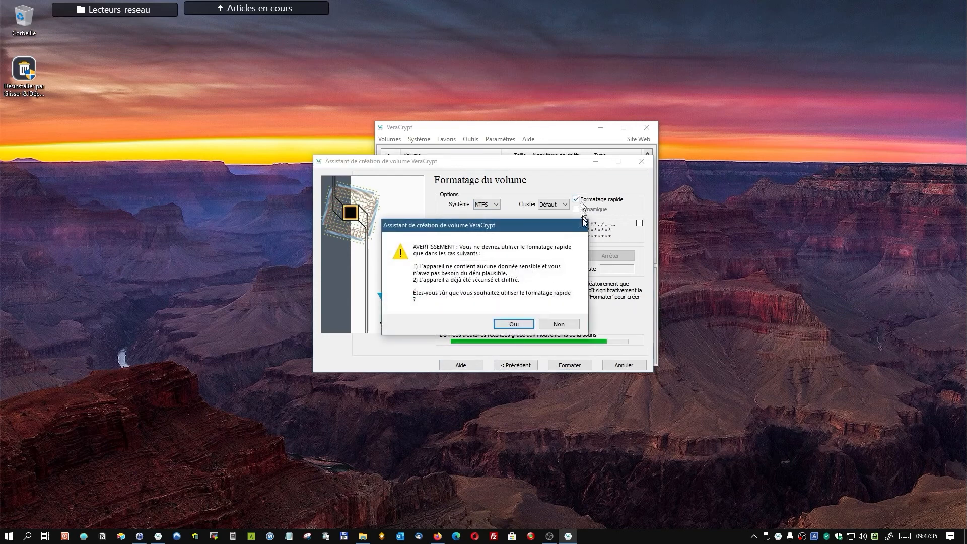
left_click(514, 325)
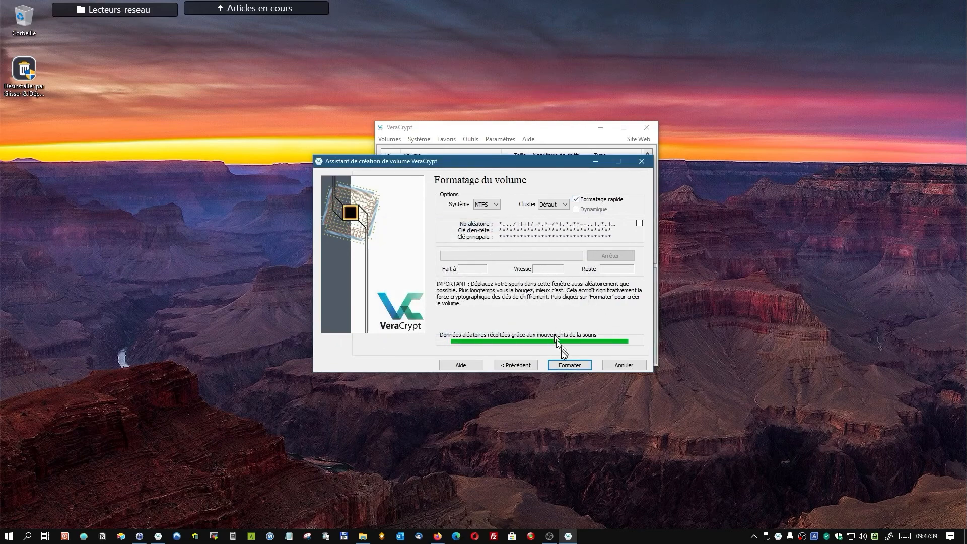
Step: Format the K: partition as the encrypted volume, agreeing to erase its files, and exit the creation wizard
left_click(566, 365)
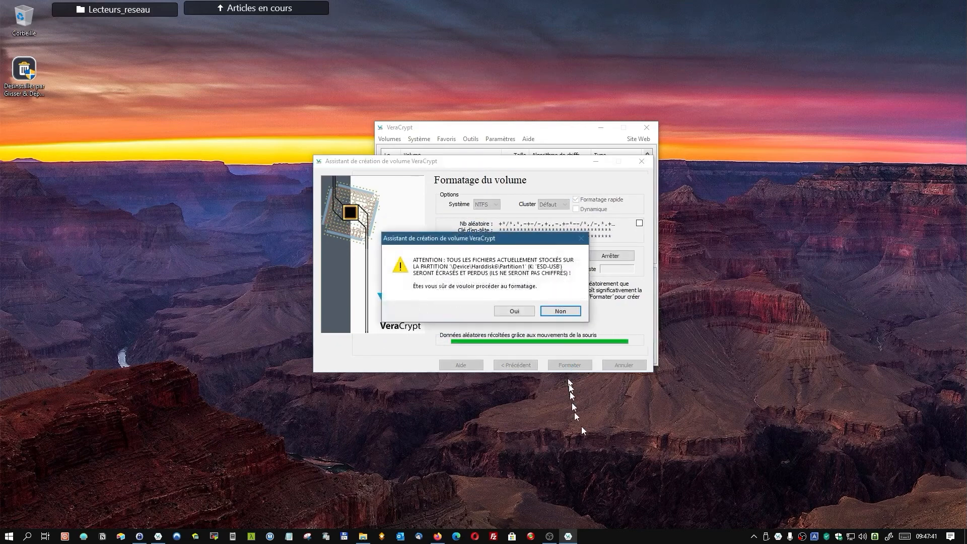
left_click(518, 313)
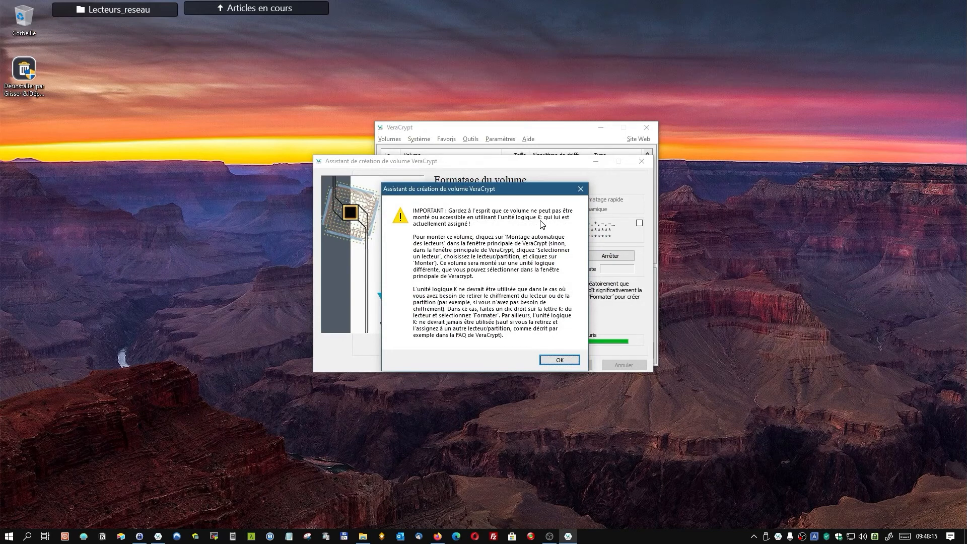
left_click_drag(534, 190, 538, 194)
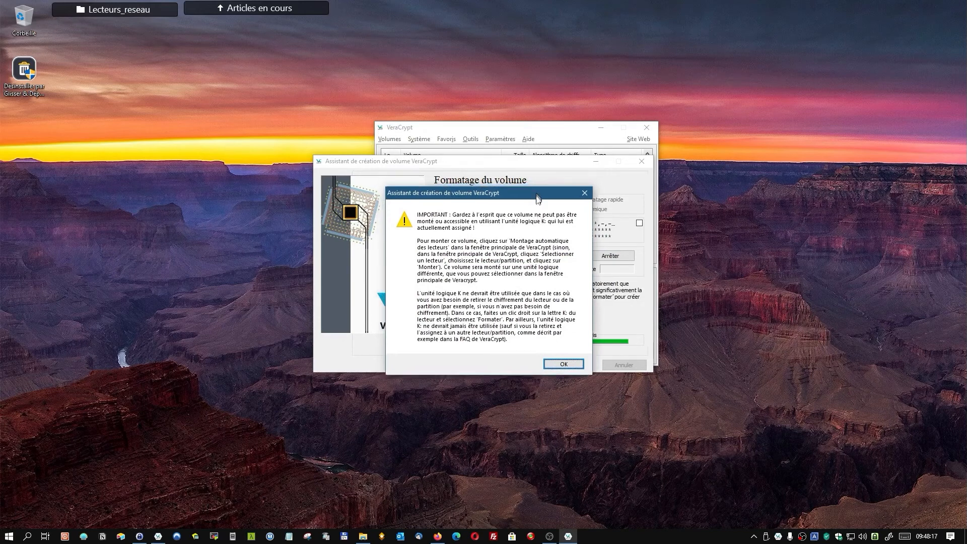
left_click(569, 364)
left_click(535, 303)
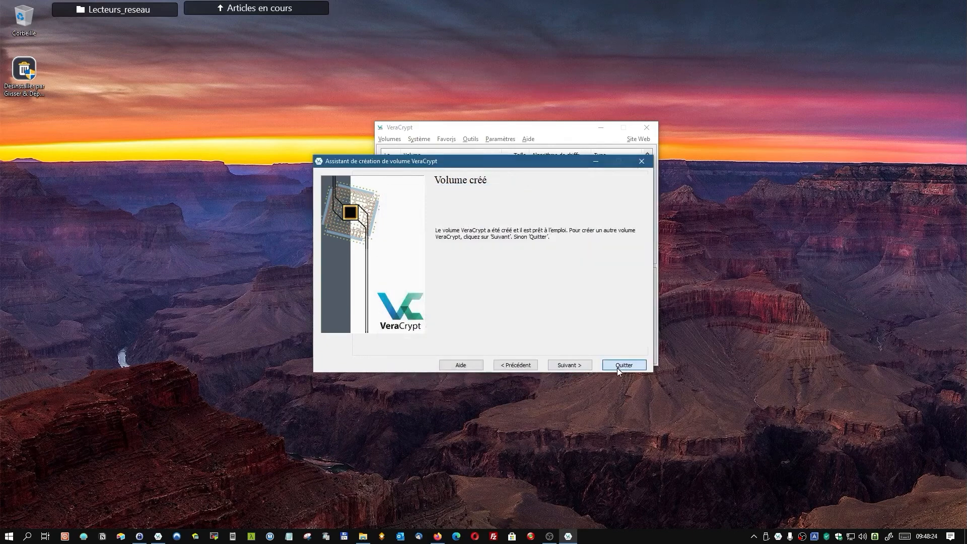
left_click(618, 366)
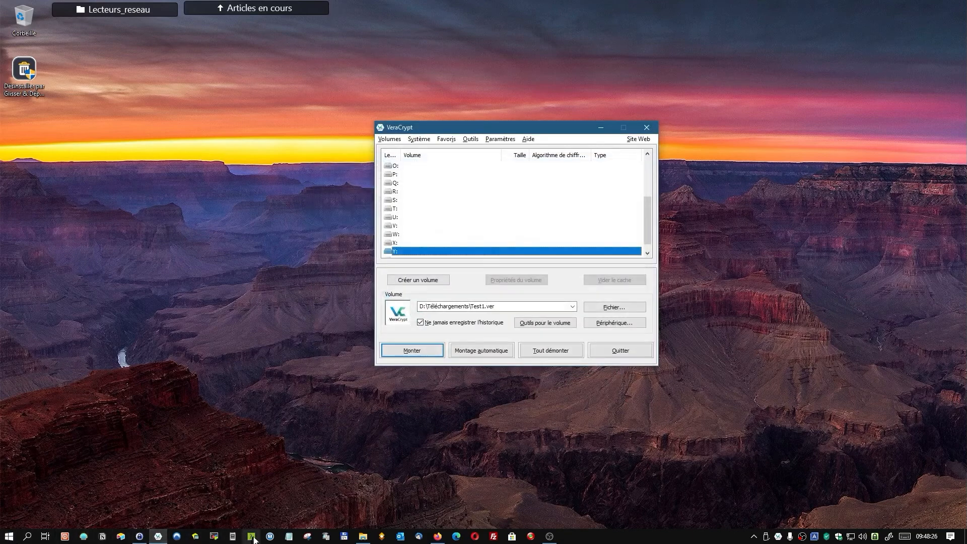
Step: Switch to File Explorer, try to open the ESD-USB (K:) drive, and decline formatting it
left_click(362, 536)
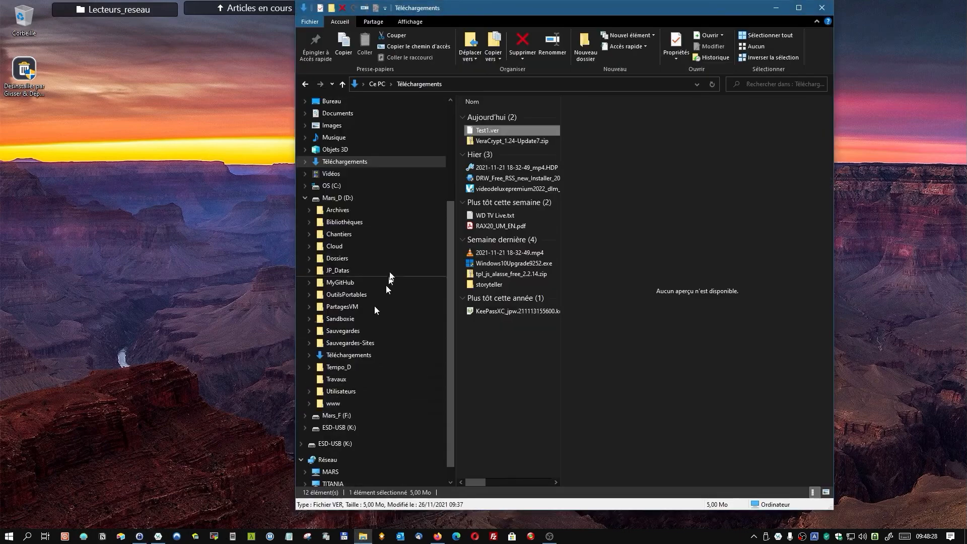
scroll(384, 287, "down", 1)
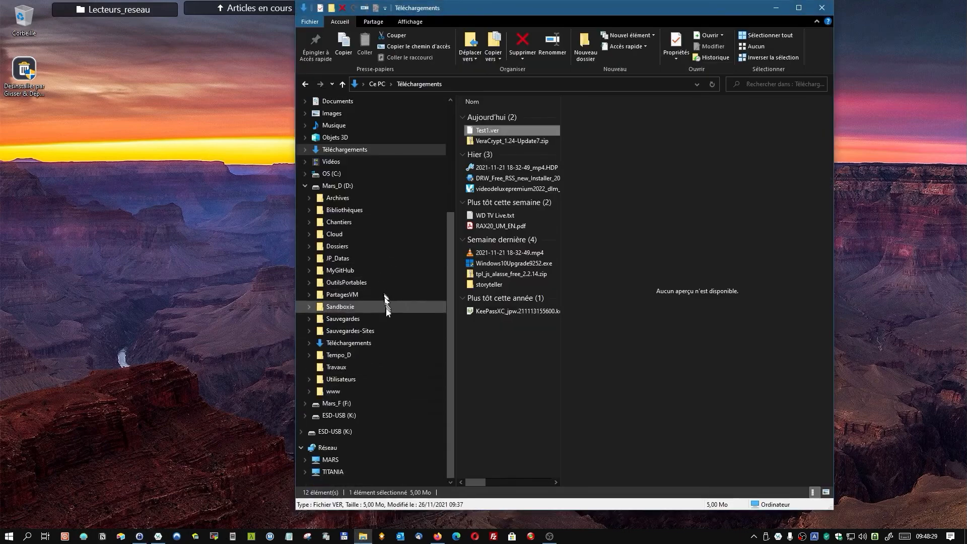
left_click(347, 421)
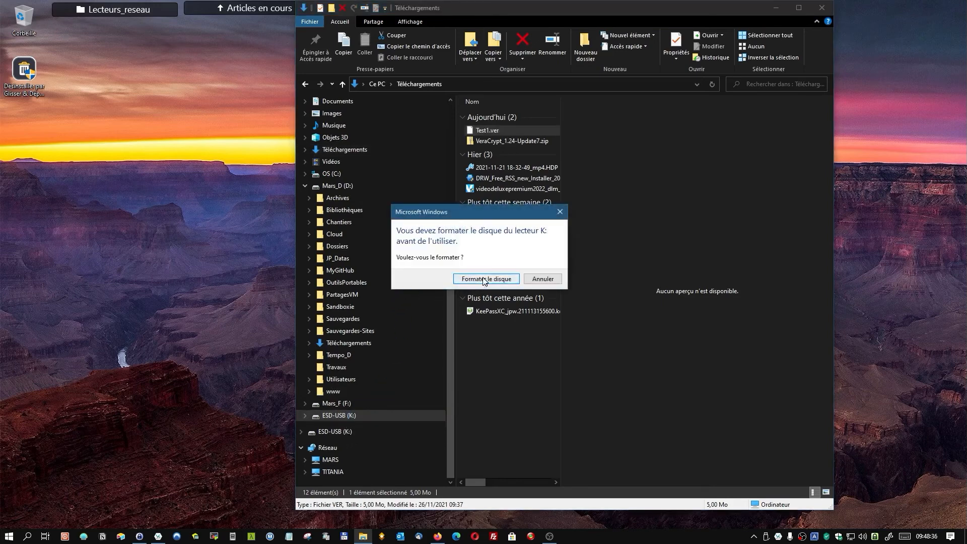
left_click(542, 278)
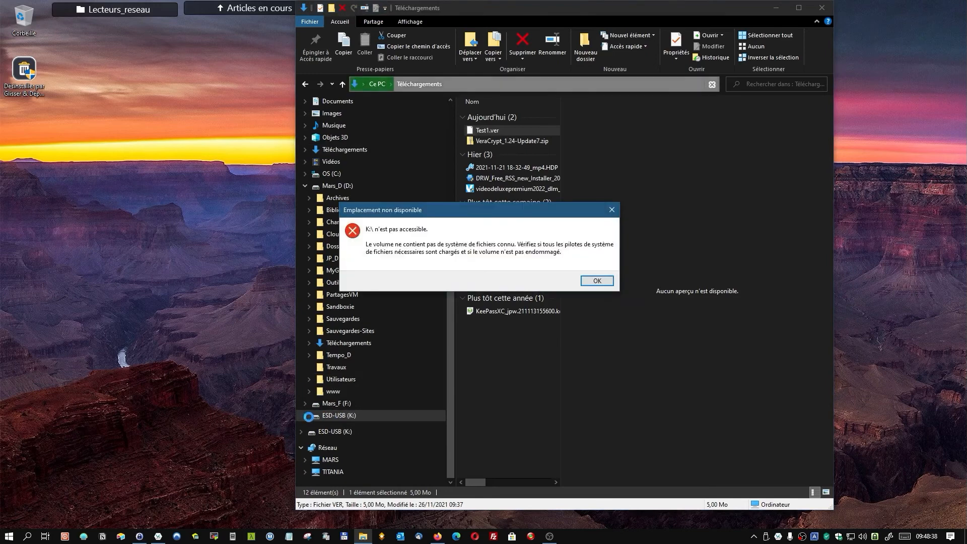
left_click(594, 280)
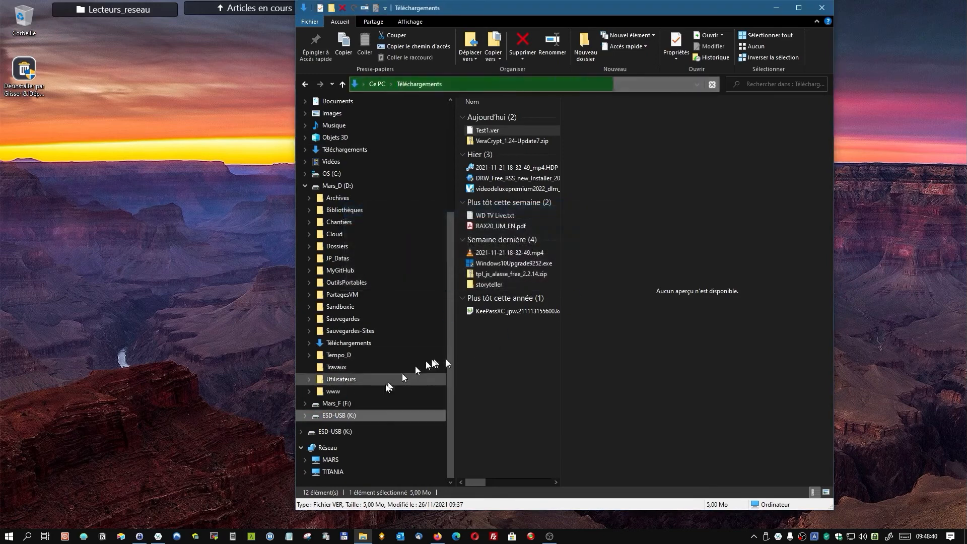
Step: Try to open the separately listed ESD-USB (K:) drive entry, decline formatting it, and dismiss the access error
left_click(351, 438)
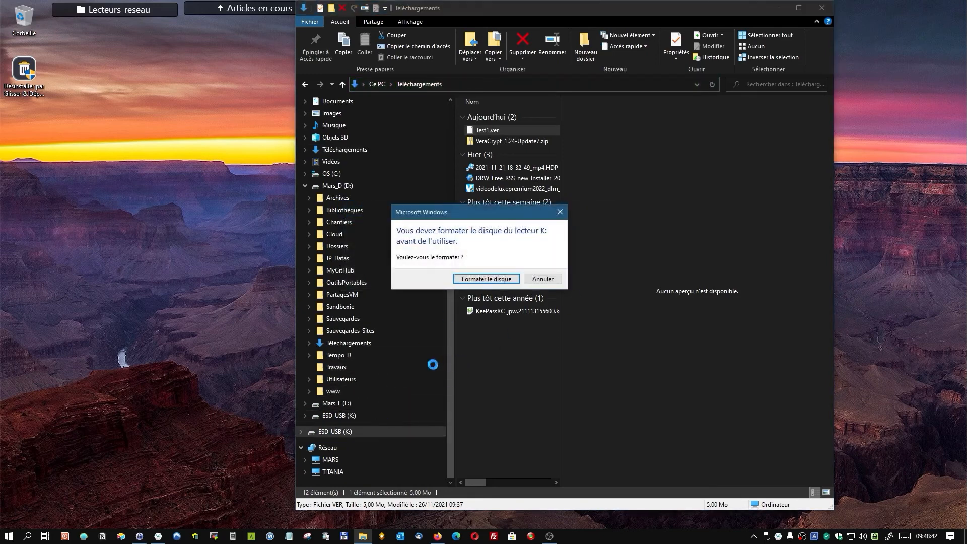
left_click(536, 278)
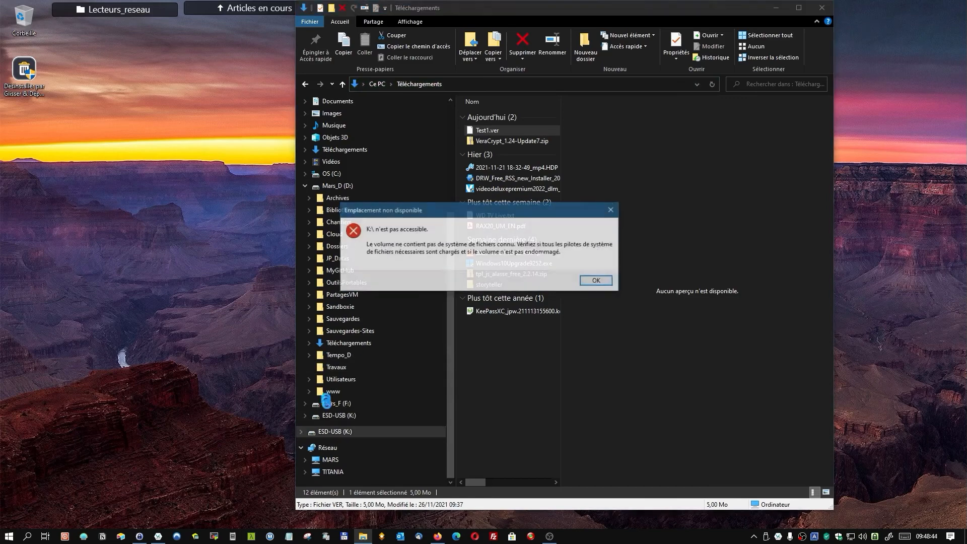
left_click(596, 280)
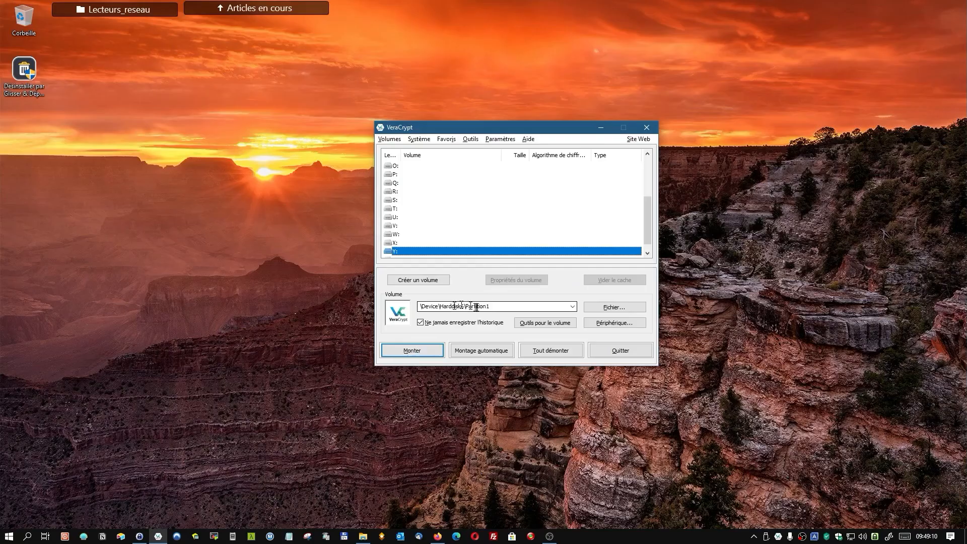
Step: Switch to VeraCrypt and select the removable disk partition \Device\Harddisk6\Partition1 (K:) as the volume
left_click(609, 325)
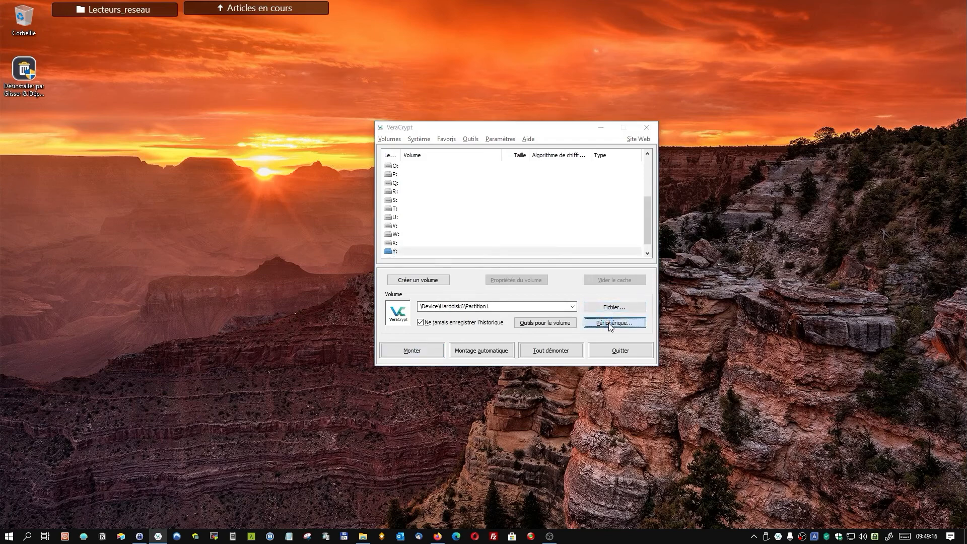
left_click(463, 303)
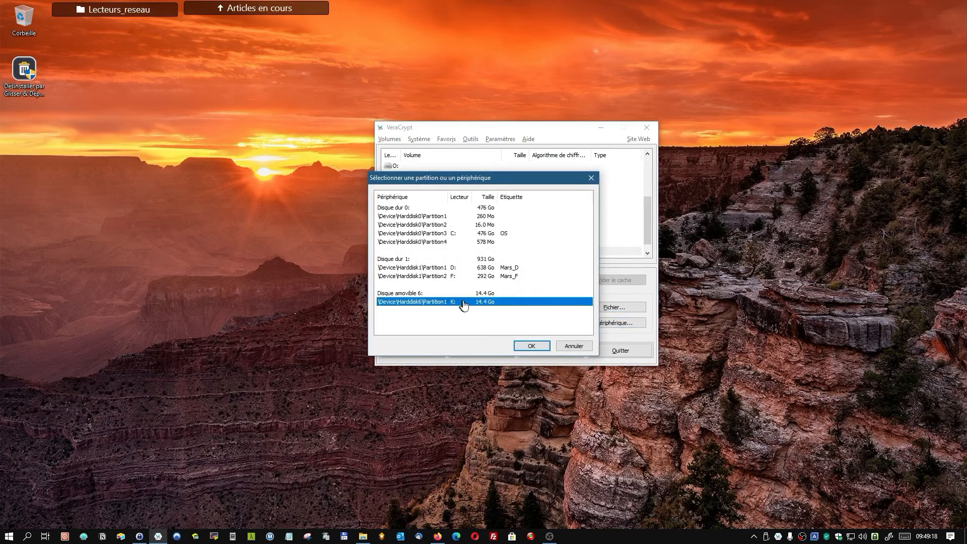
left_click(531, 346)
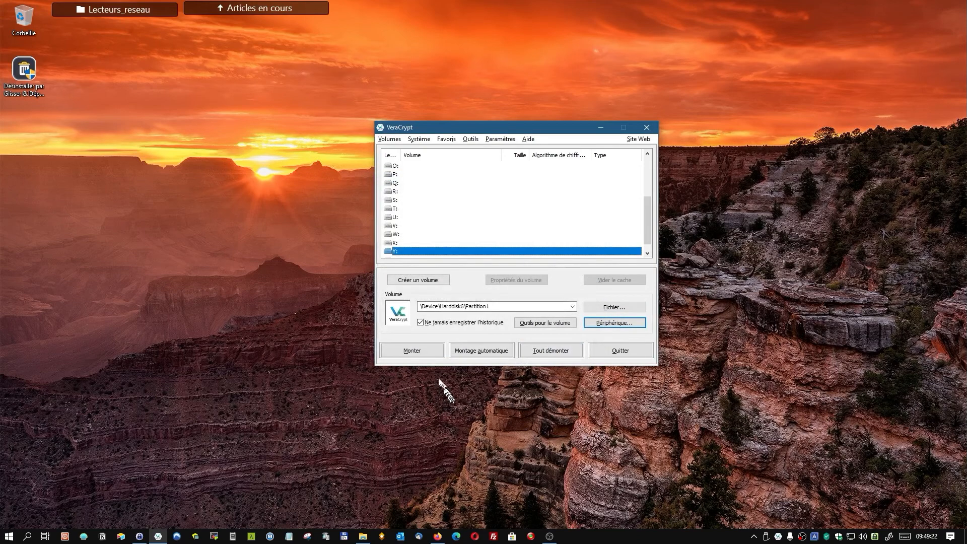
Step: Mount the selected partition on drive letter Y: by entering the volume password
left_click(412, 349)
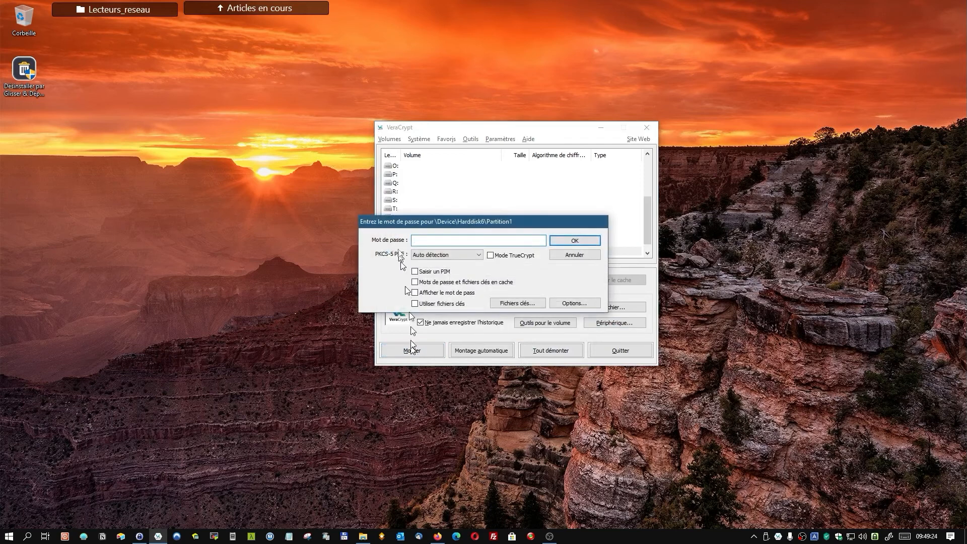
left_click_drag(412, 221, 412, 305)
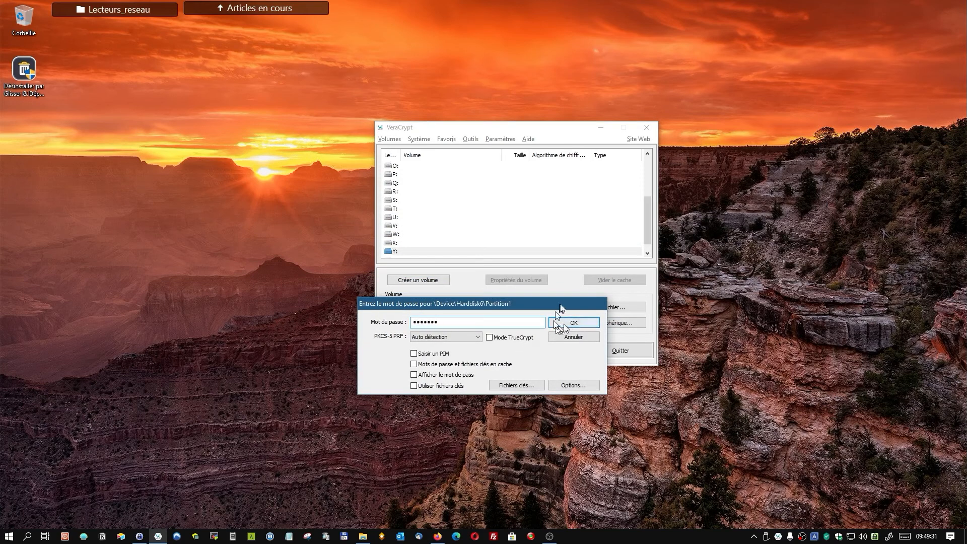
left_click(574, 323)
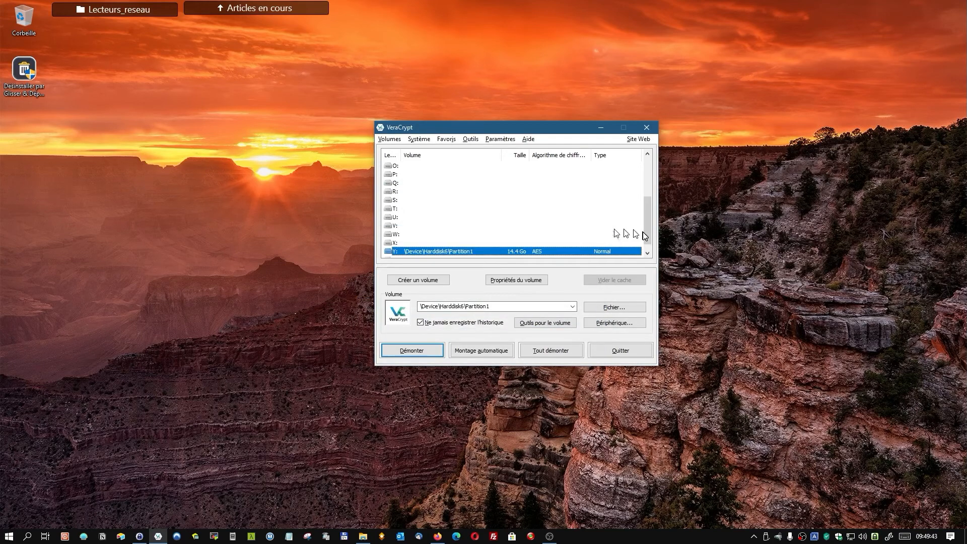
scroll(645, 234, "down", 1)
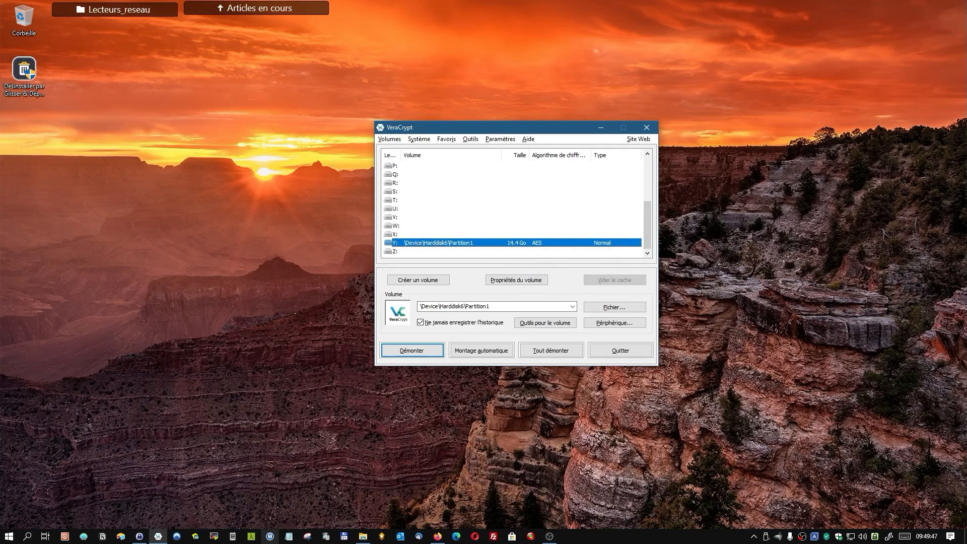
Step: Switch to File Explorer, inspect Disque local (Y:), try opening ESD-USB (K:), cancel the disk request, and return to Y:
left_click(362, 536)
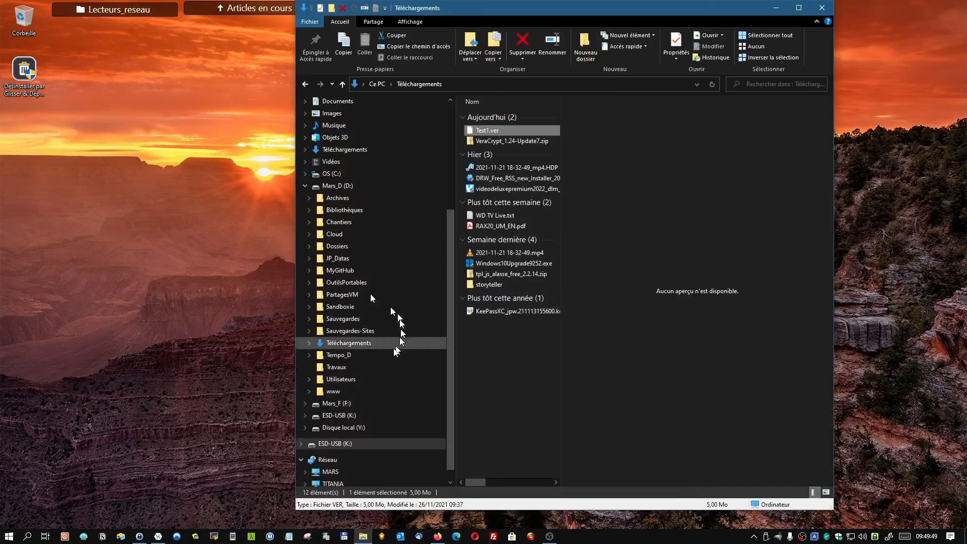
left_click(351, 429)
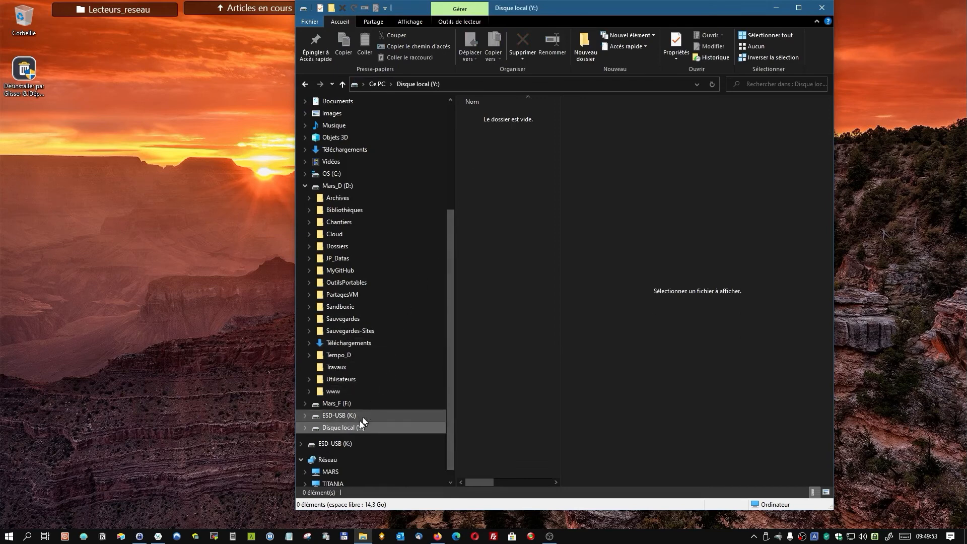
left_click(339, 416)
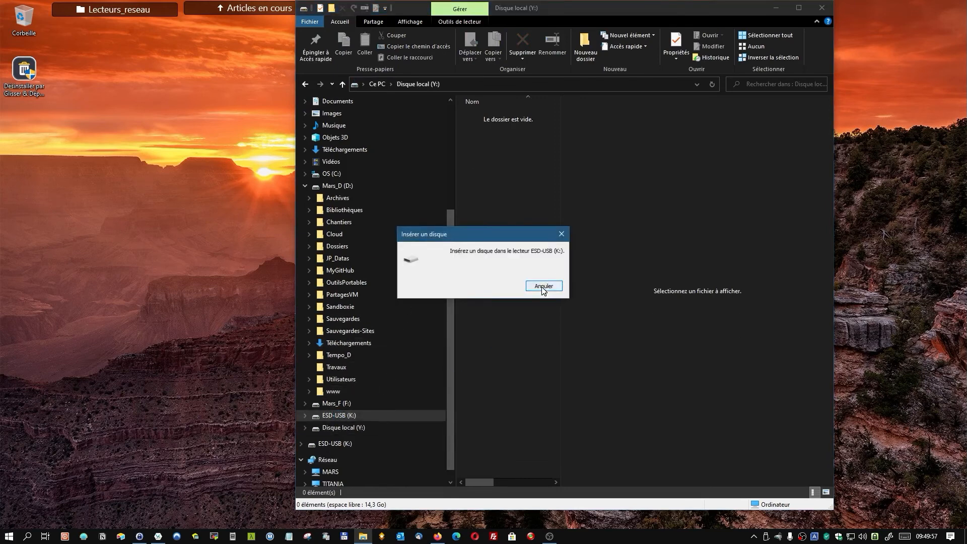
left_click(543, 285)
left_click(367, 427)
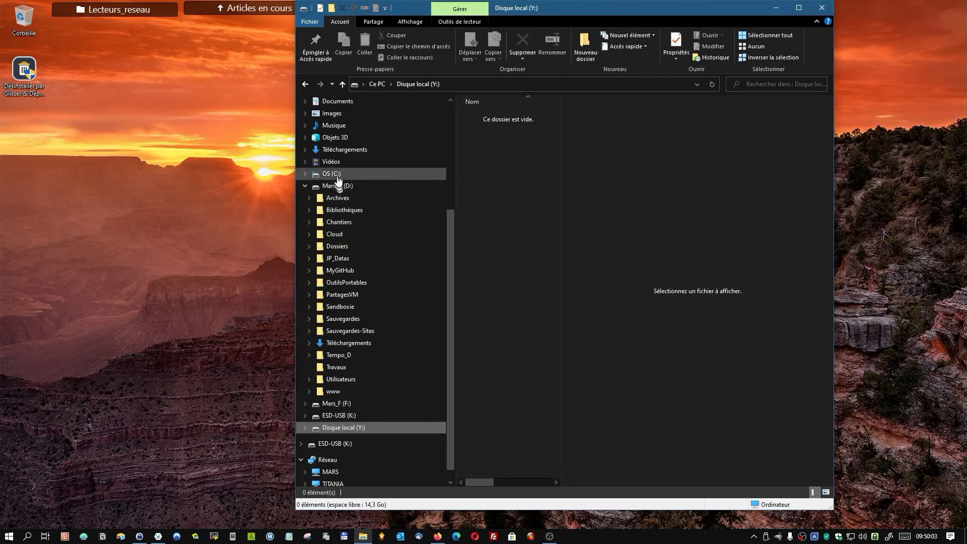
Step: Copy WD TV Live.txt from Téléchargements to Disque local (Y:) and check the copied file there
left_click(342, 150)
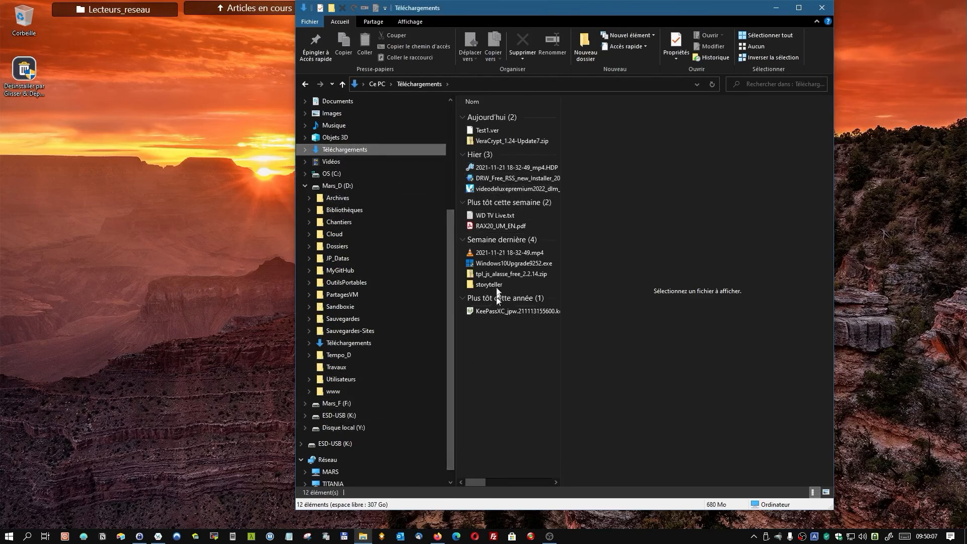
left_click_drag(490, 217, 395, 428)
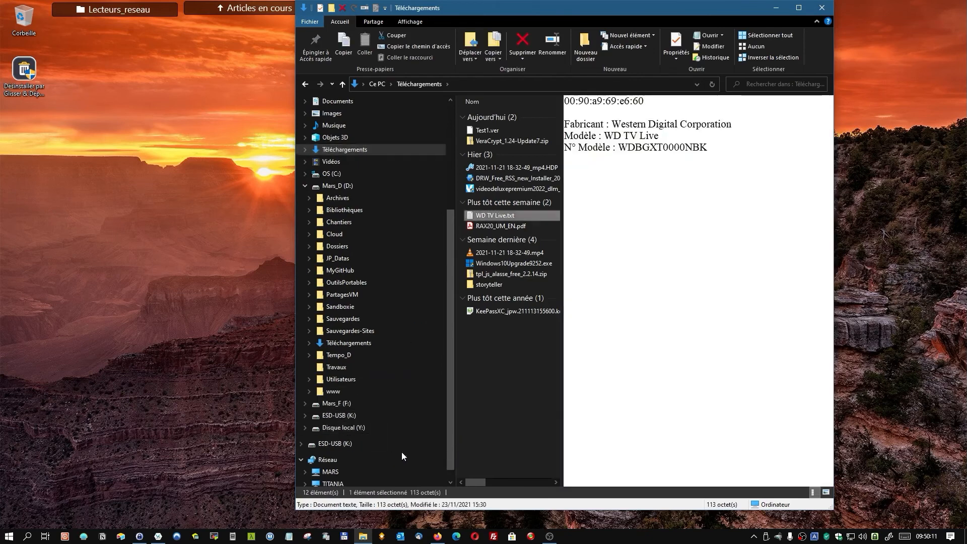
left_click(364, 428)
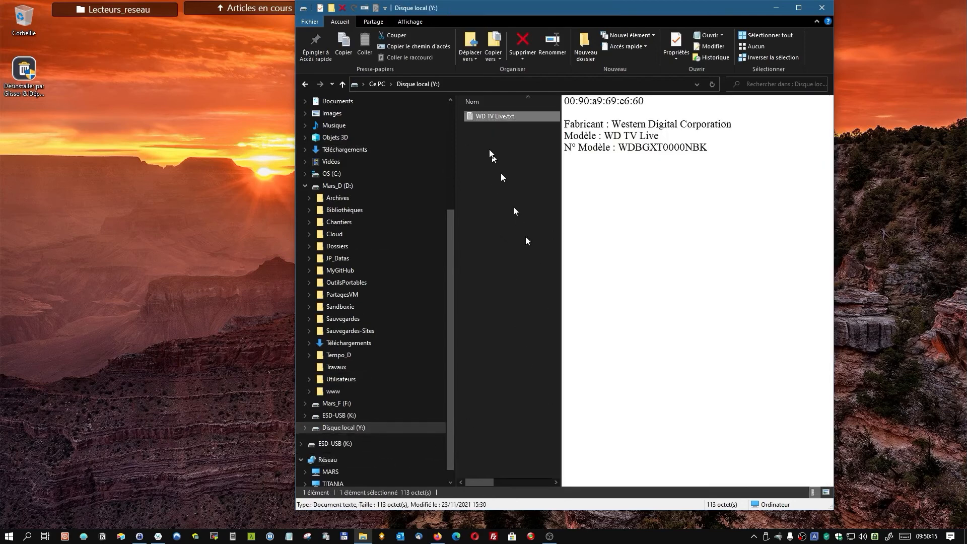
scroll(544, 166, "right", 3)
scroll(437, 355, "up", 5)
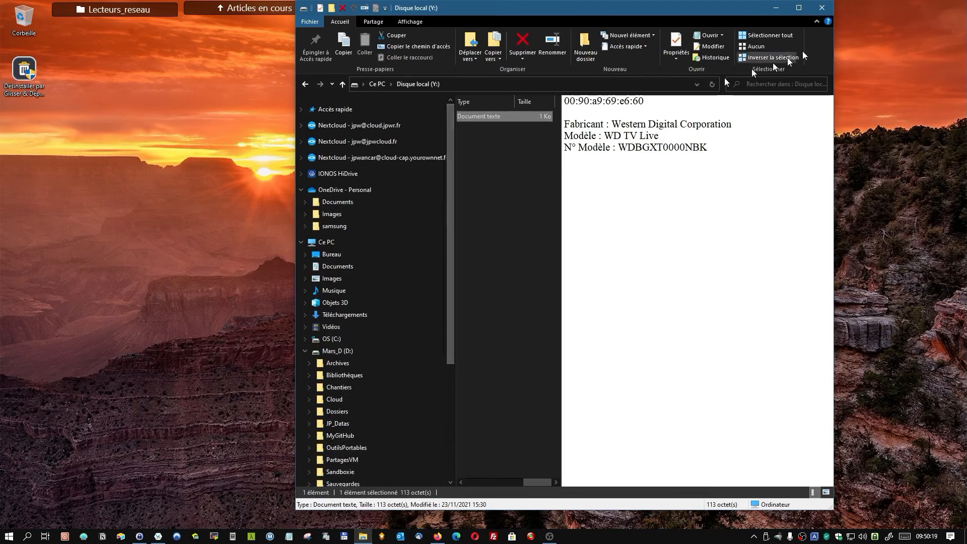
Step: Close File Explorer and dismount the encrypted volume from Y: in VeraCrypt
left_click(821, 7)
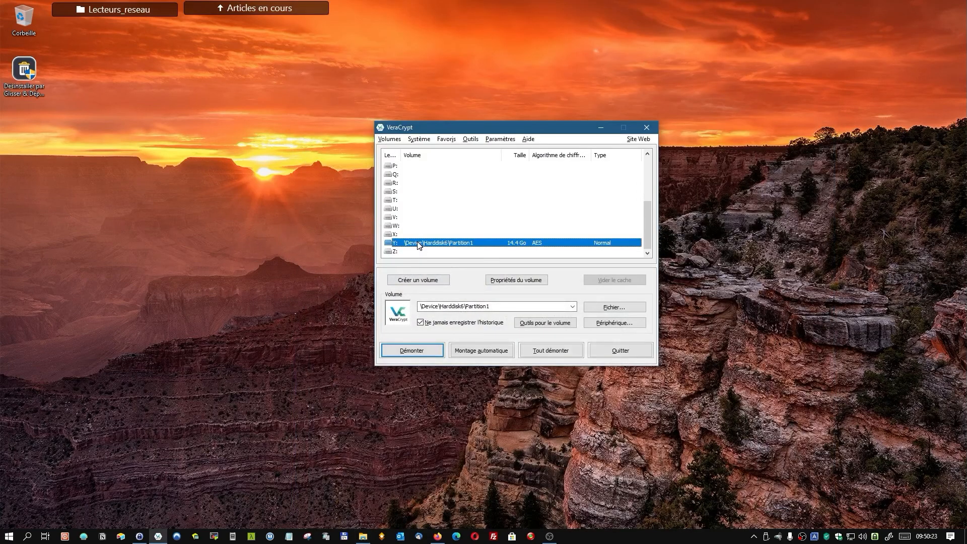
left_click(408, 351)
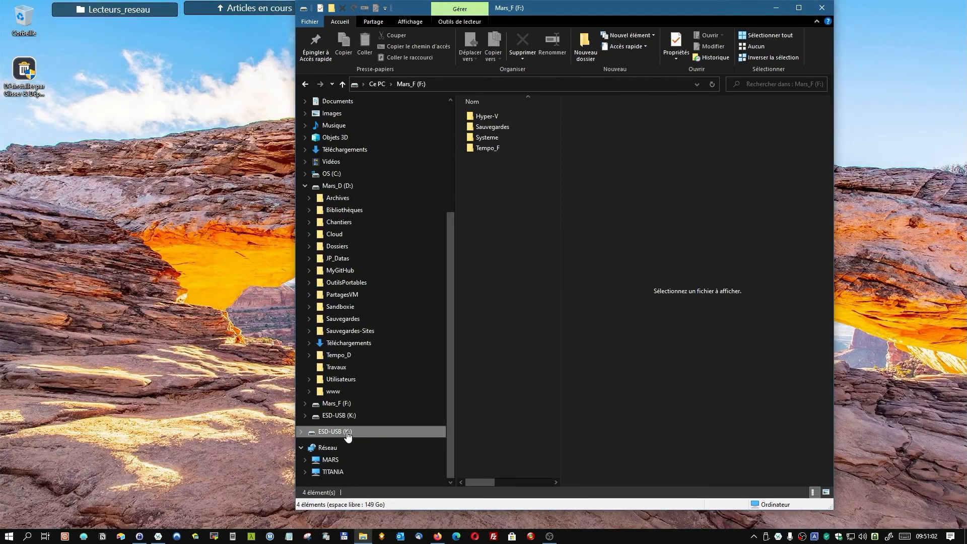
Step: Try to open ESD-USB (K:) after dismounting, decline formatting, dismiss the error, and close File Explorer
left_click(347, 432)
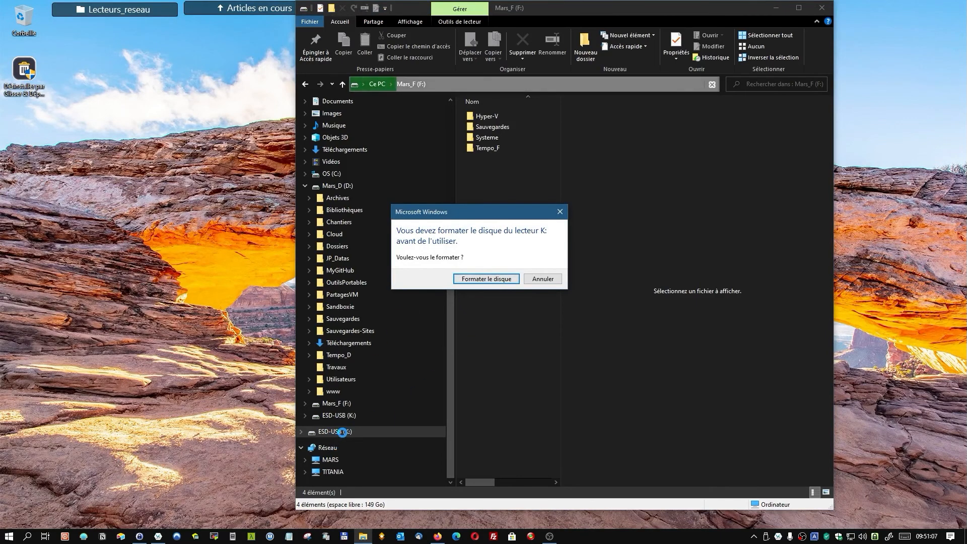
left_click(543, 279)
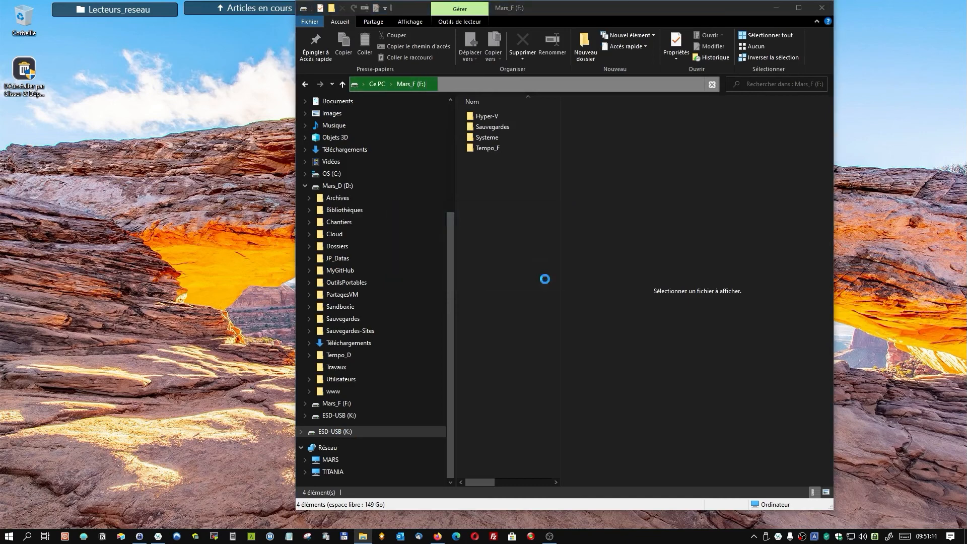
key("Return")
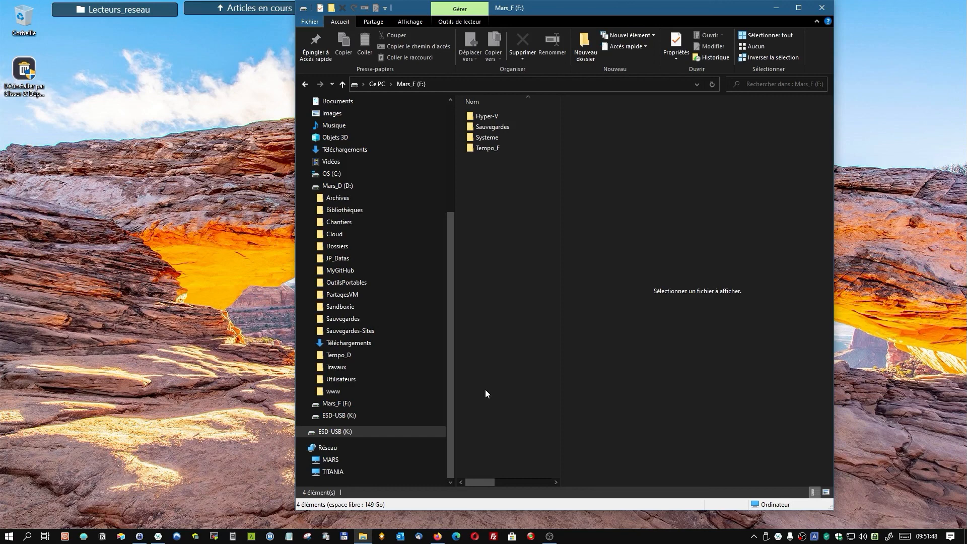
left_click(818, 6)
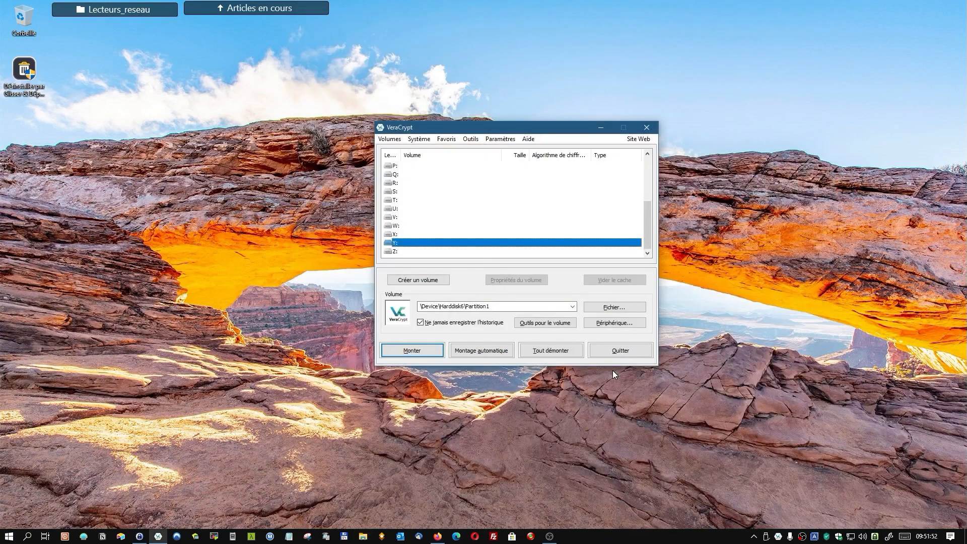